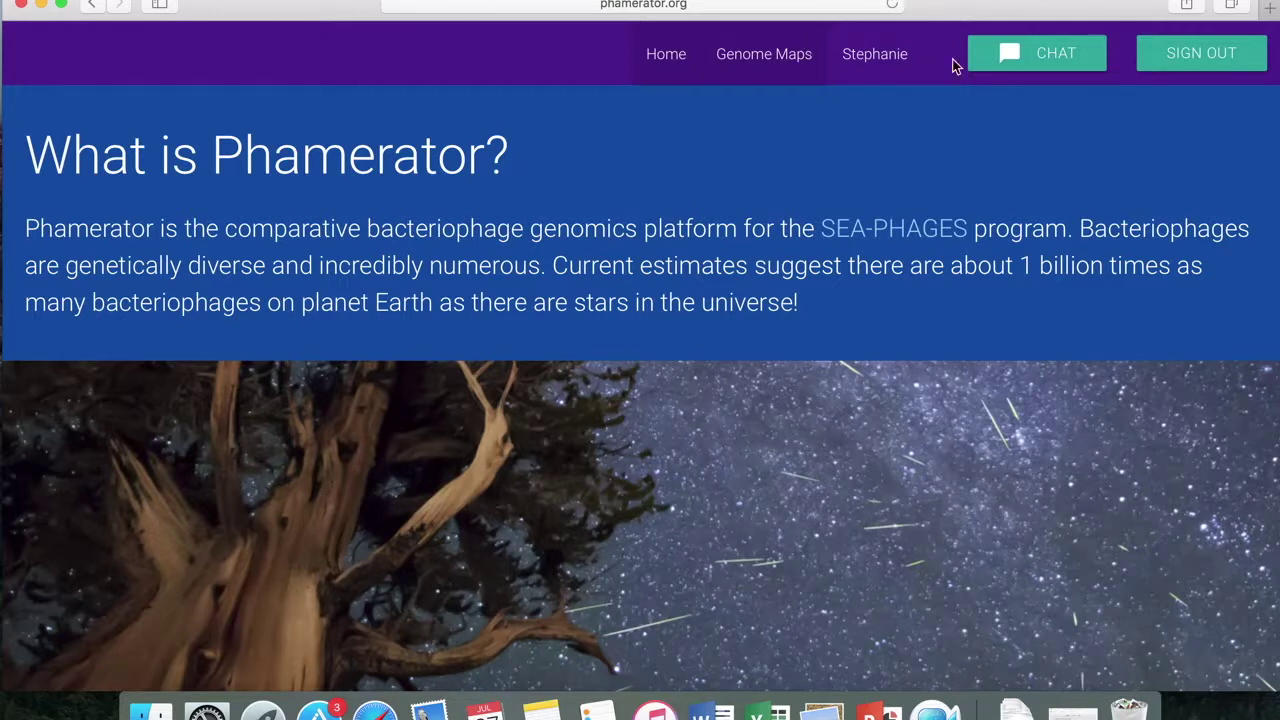
Go to the Genome Maps page listing the phage clusters.
{"action": "left_click", "coordinate": [759, 60]}
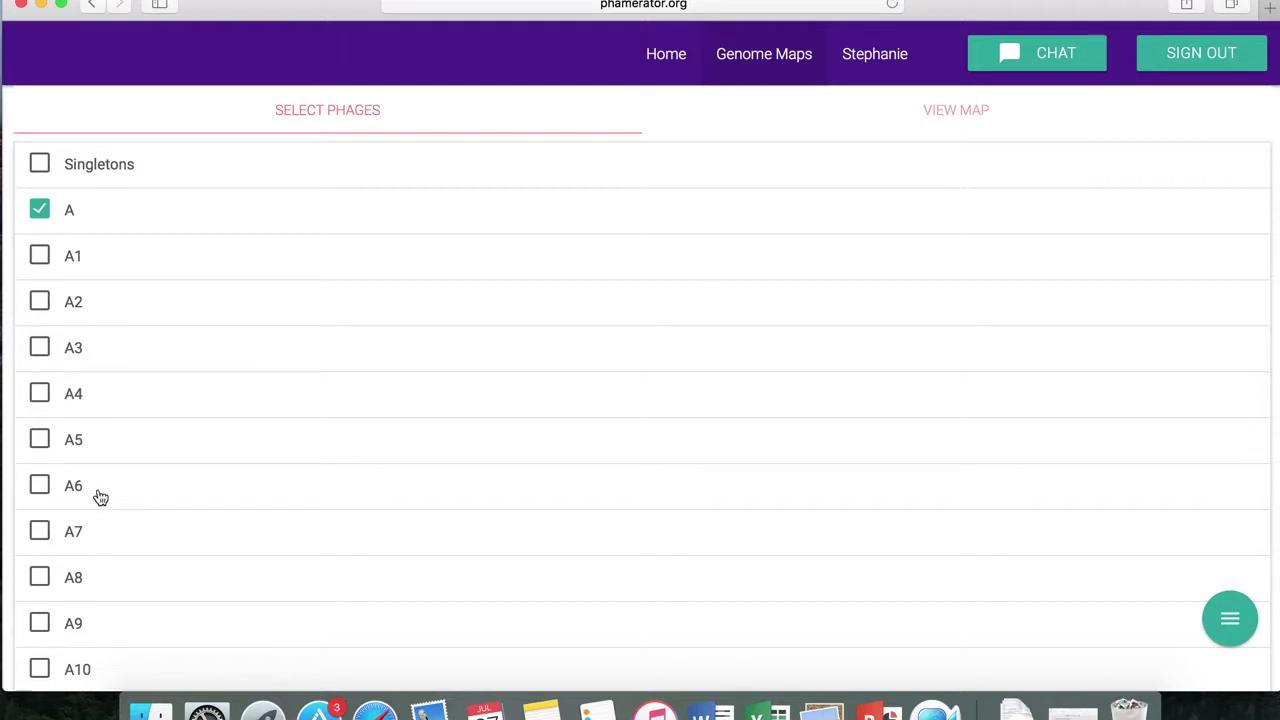
Browse the cluster list and expand subcluster A3 to reveal phages like Aglet, Anubis and BabyRay.
{"action": "scroll", "coordinate": [640, 400], "scroll_direction": "down", "scroll_amount": 3}
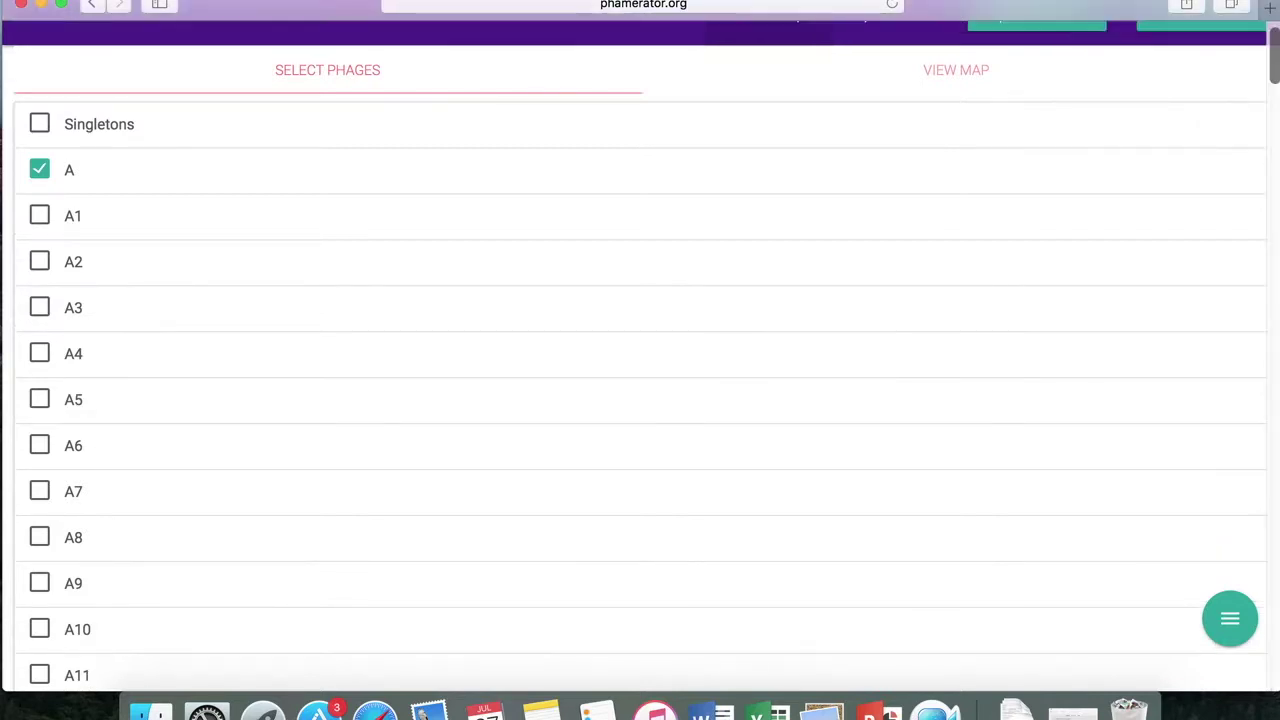
{"action": "scroll", "coordinate": [640, 400], "scroll_direction": "down", "scroll_amount": 5}
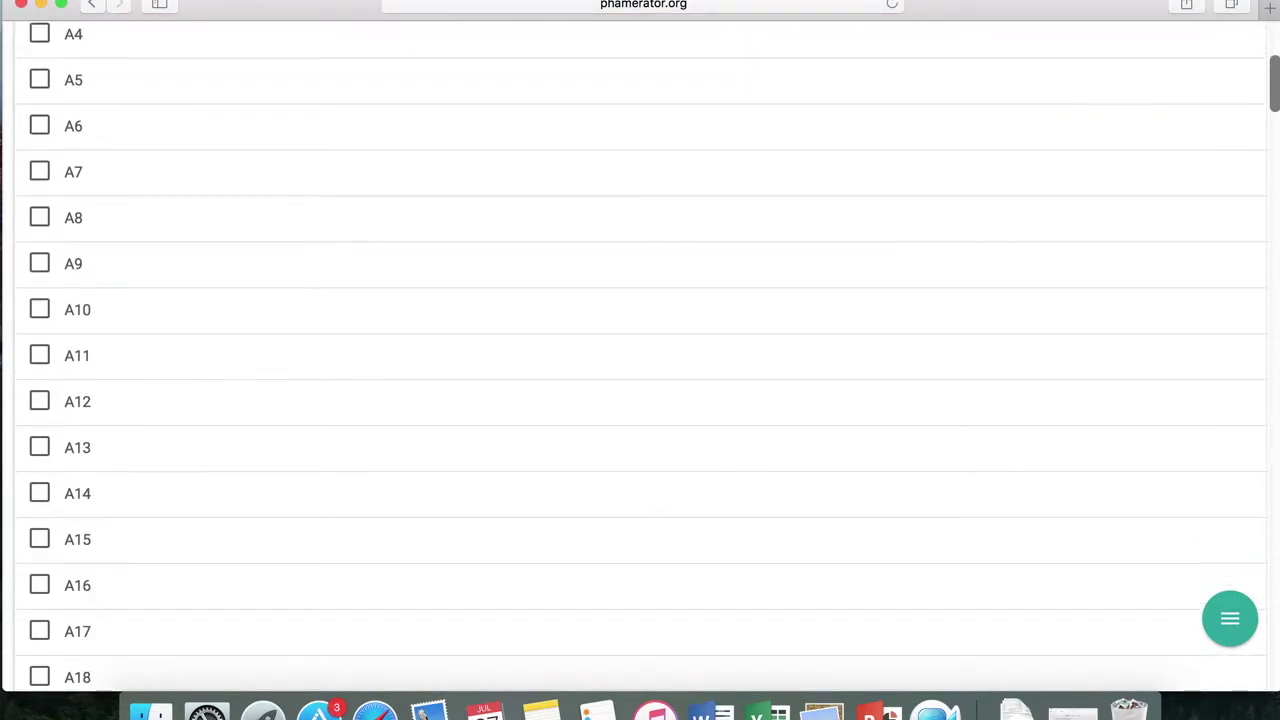
{"action": "scroll", "coordinate": [640, 400], "scroll_direction": "down", "scroll_amount": 2}
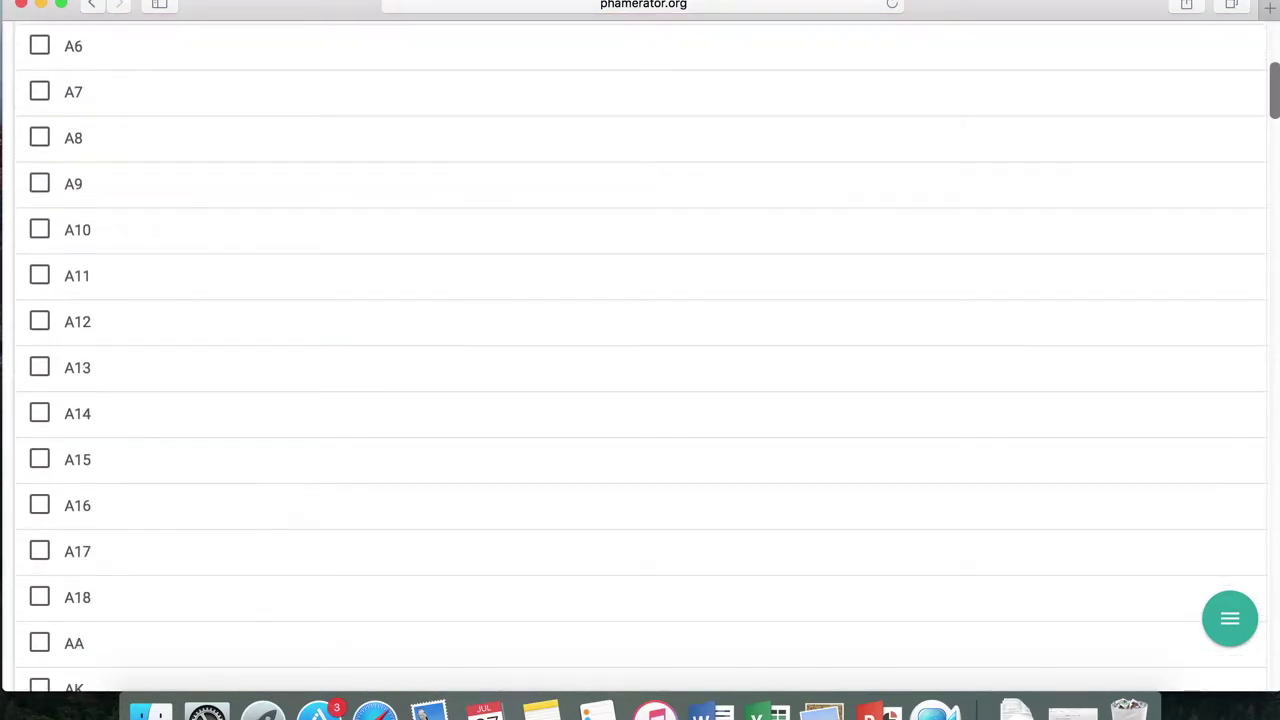
{"action": "scroll", "coordinate": [640, 400], "scroll_direction": "down", "scroll_amount": 4}
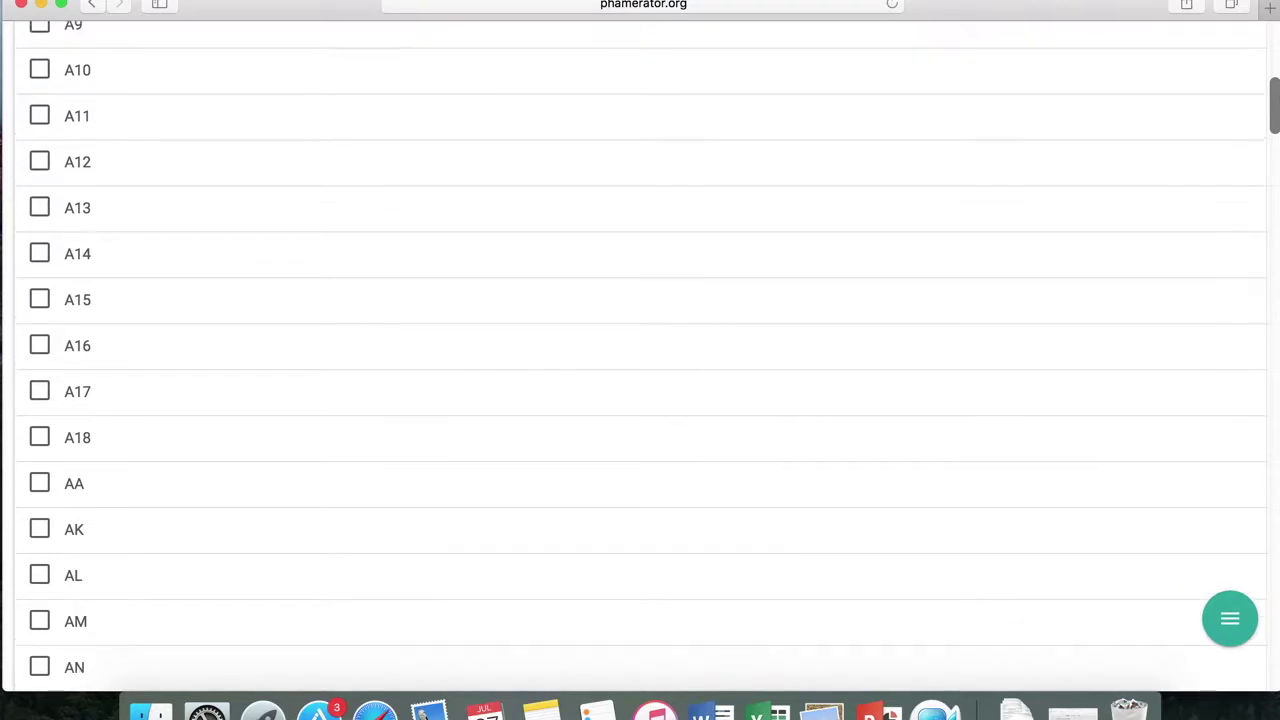
{"action": "scroll", "coordinate": [640, 400], "scroll_direction": "down", "scroll_amount": 1}
{"action": "scroll", "coordinate": [640, 400], "scroll_direction": "down", "scroll_amount": 4}
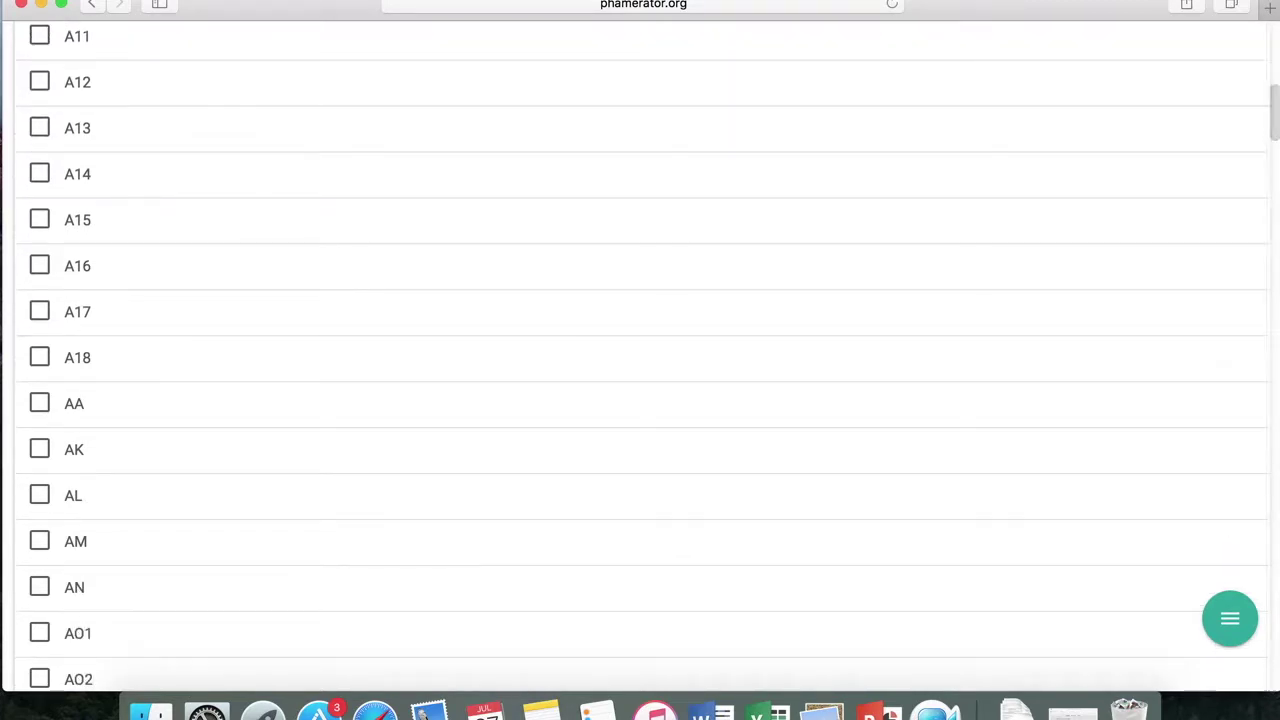
{"action": "scroll", "coordinate": [640, 400], "scroll_direction": "down", "scroll_amount": 1}
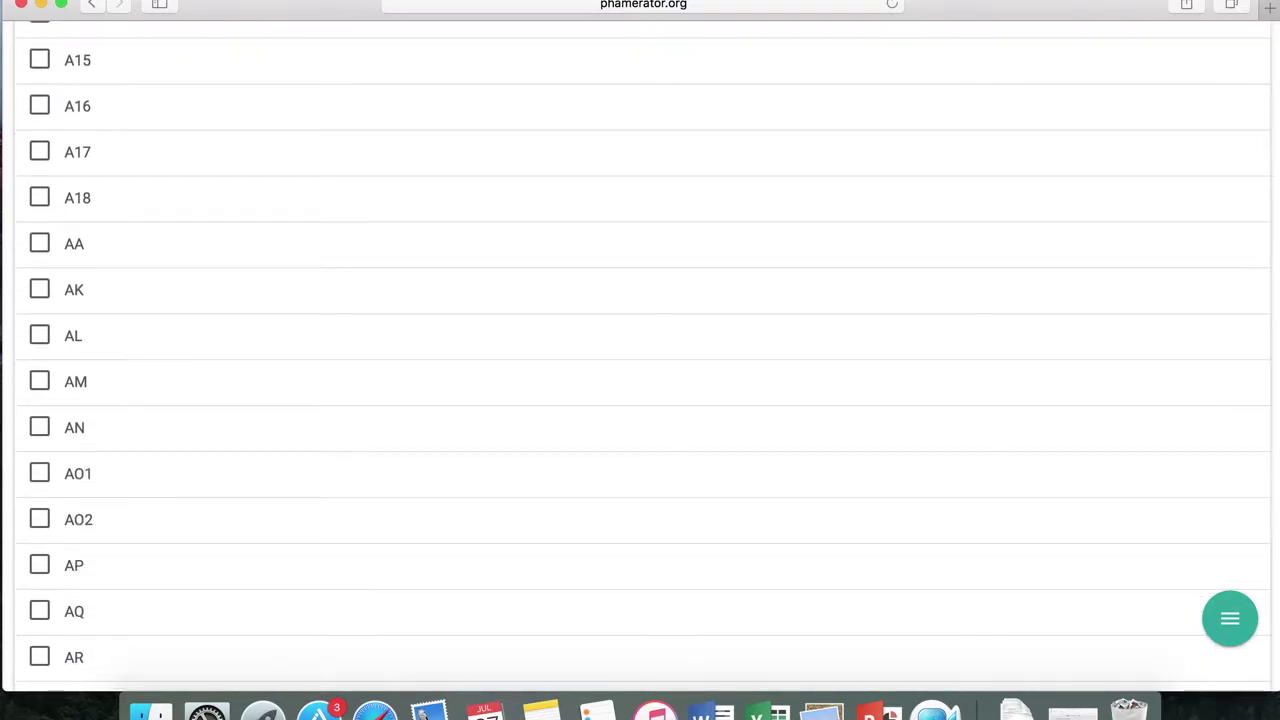
{"action": "scroll", "coordinate": [640, 400], "scroll_direction": "down", "scroll_amount": 1}
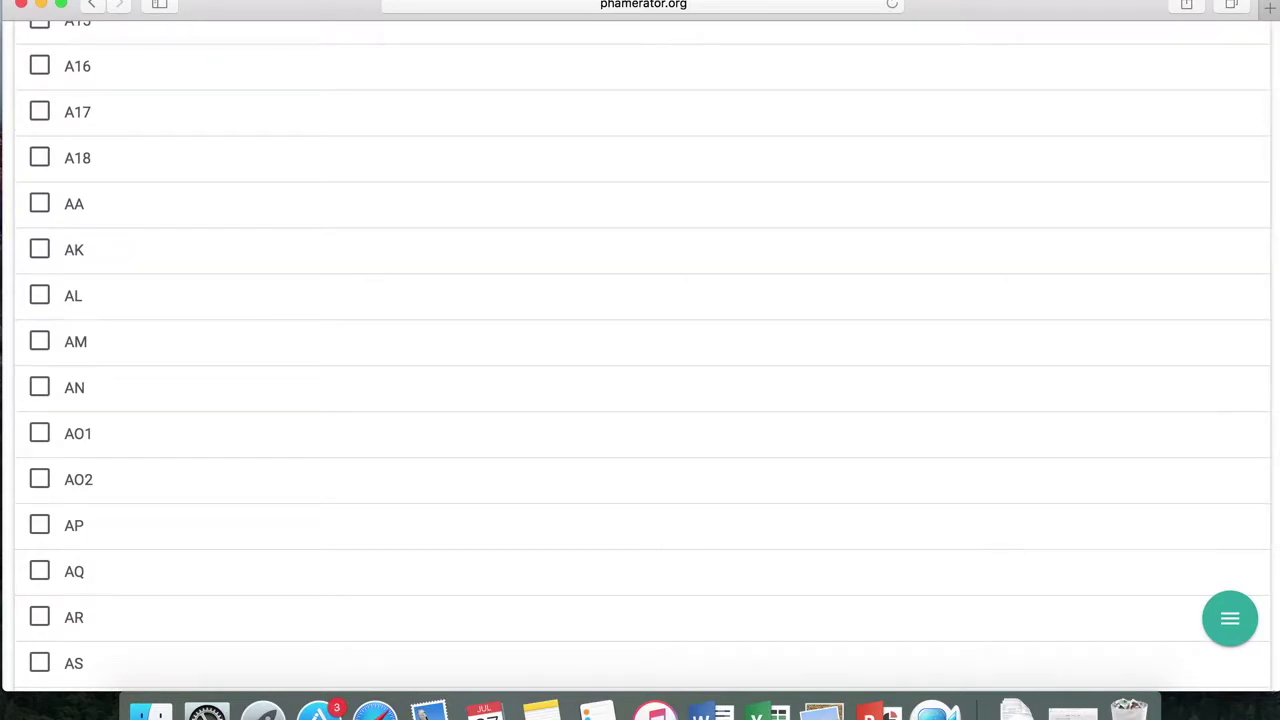
{"action": "scroll", "coordinate": [640, 400], "scroll_direction": "down", "scroll_amount": 1}
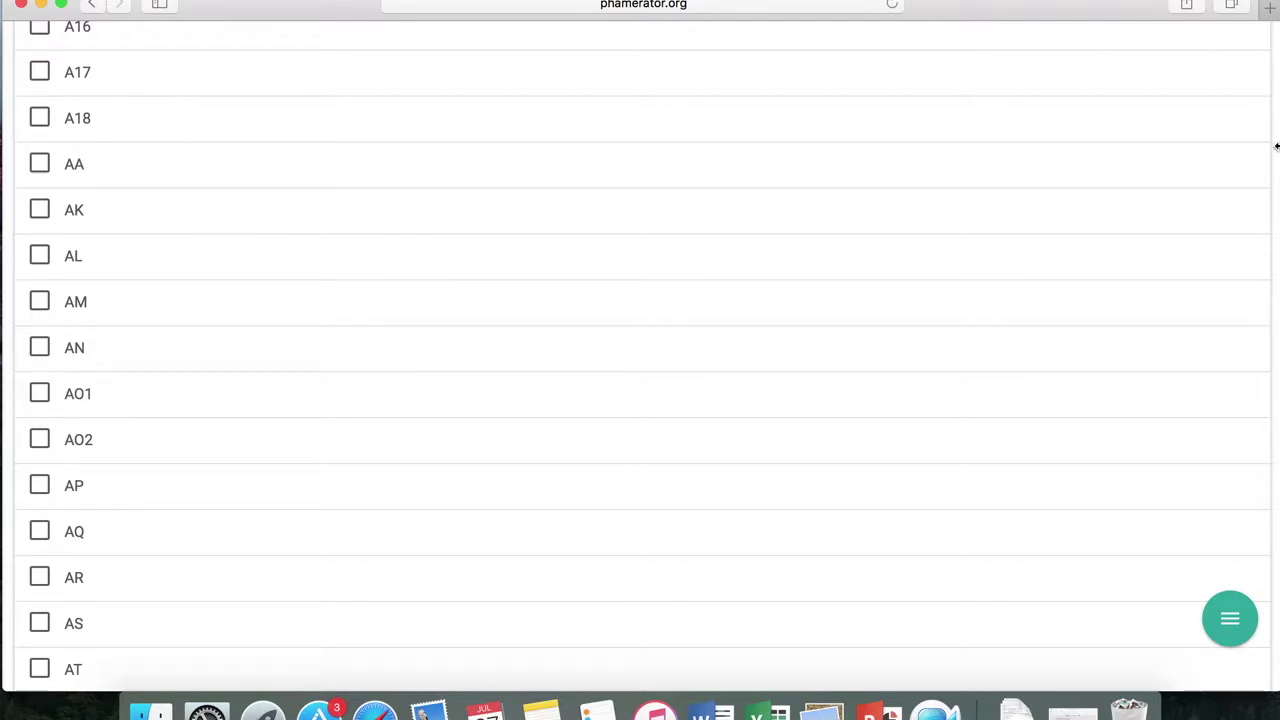
{"action": "scroll", "coordinate": [1275, 170], "scroll_direction": "up", "scroll_amount": 10}
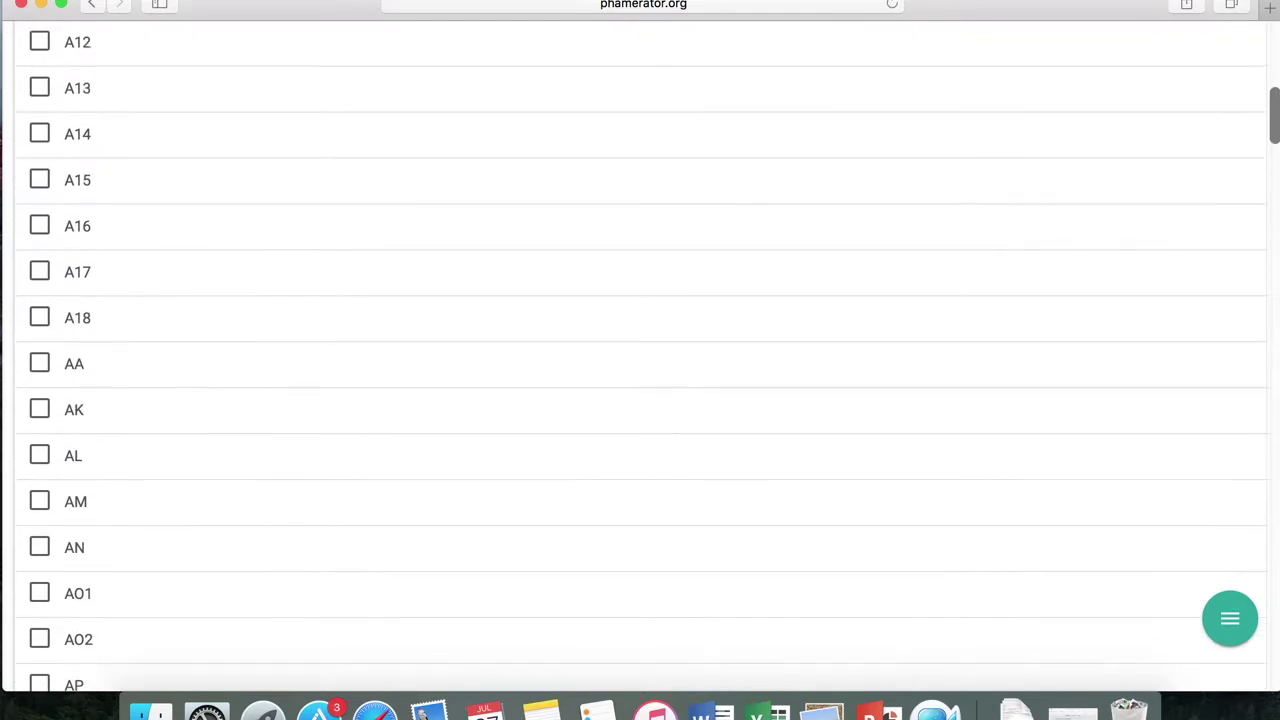
{"action": "scroll", "coordinate": [640, 360], "scroll_direction": "up", "scroll_amount": 2}
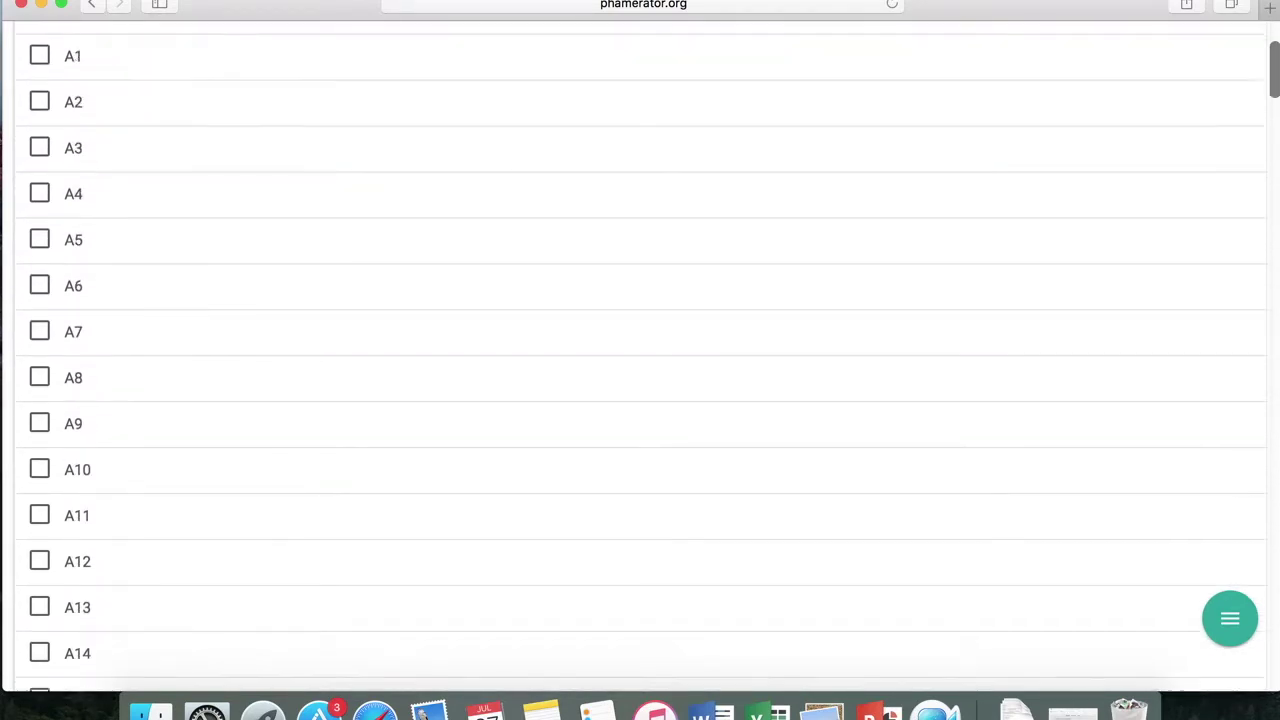
{"action": "scroll", "coordinate": [361, 229], "scroll_direction": "up", "scroll_amount": 1}
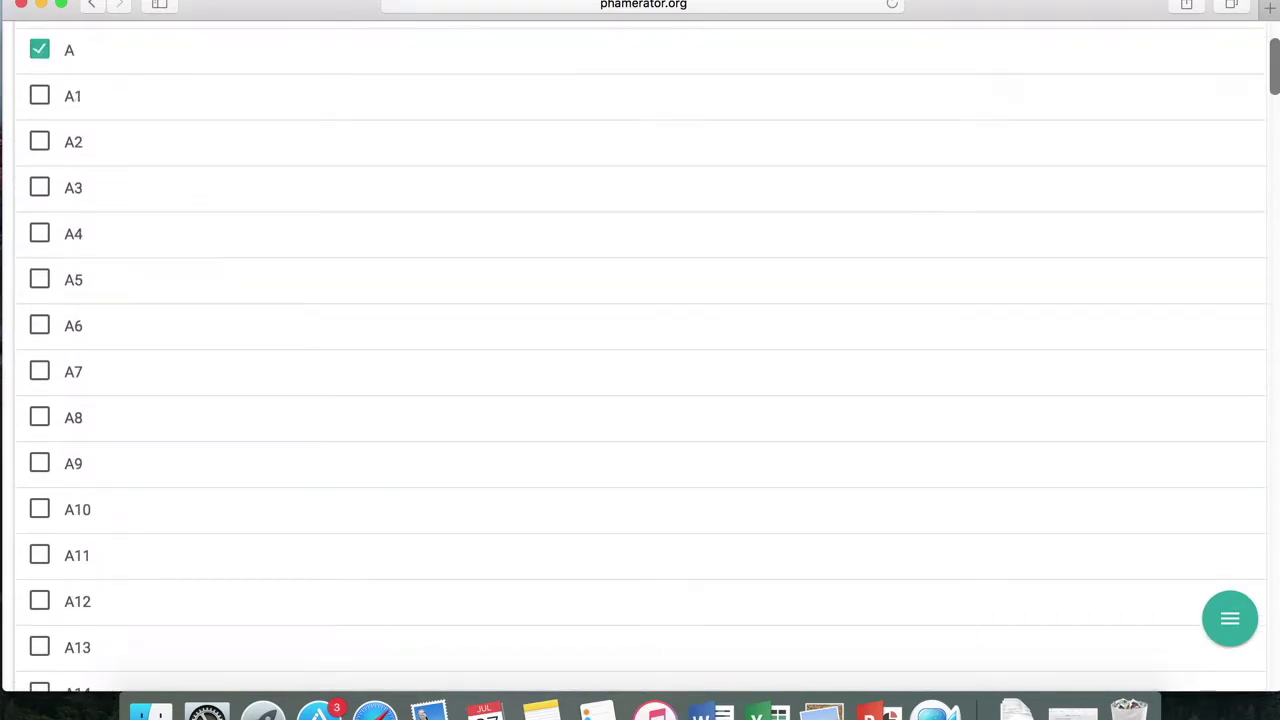
{"action": "left_click", "coordinate": [145, 203]}
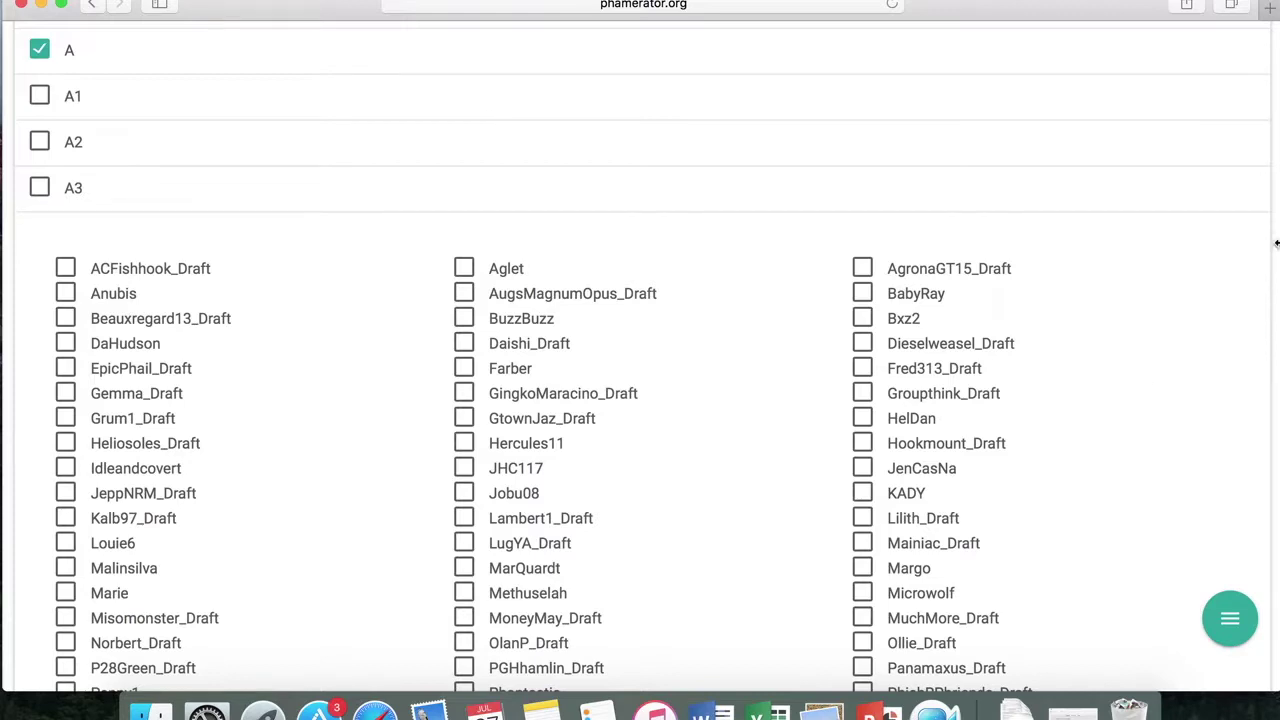
Expand Singletons, check Ghobes and display its genome map.
{"action": "left_click_drag", "start_coordinate": [1274, 233], "coordinate": [1211, 136]}
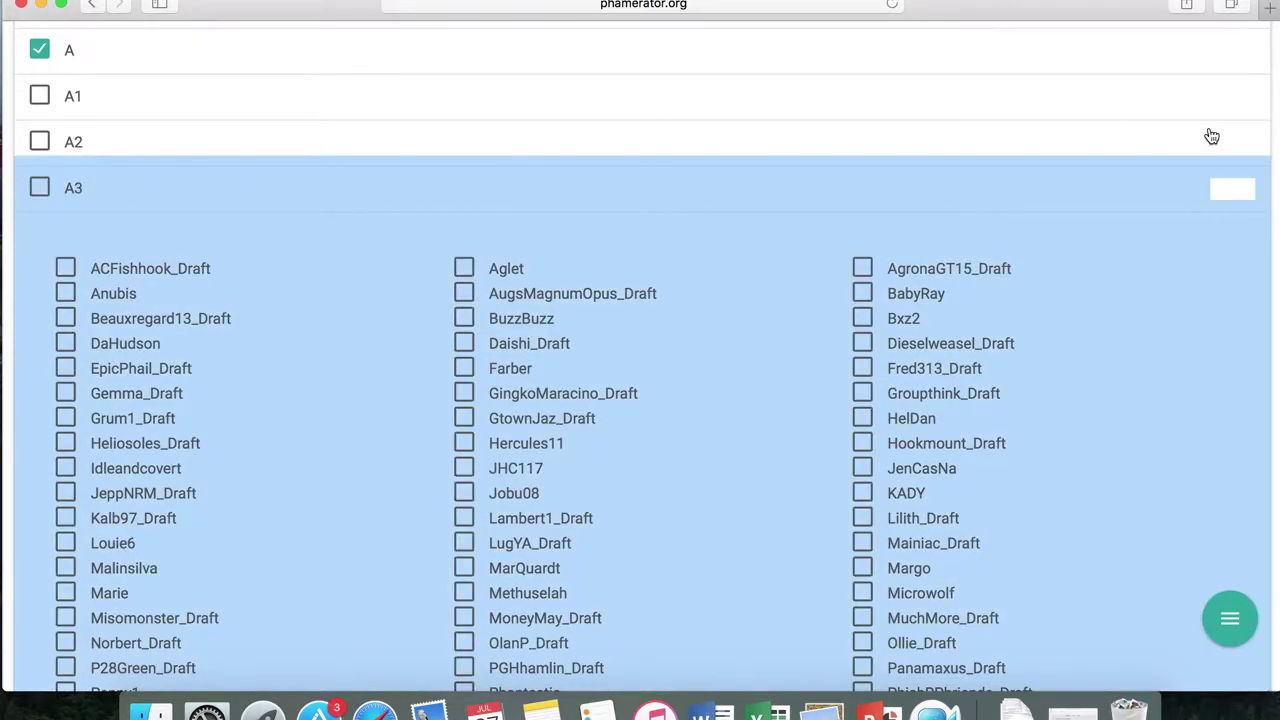
{"action": "scroll", "coordinate": [1211, 136], "scroll_direction": "up", "scroll_amount": 4}
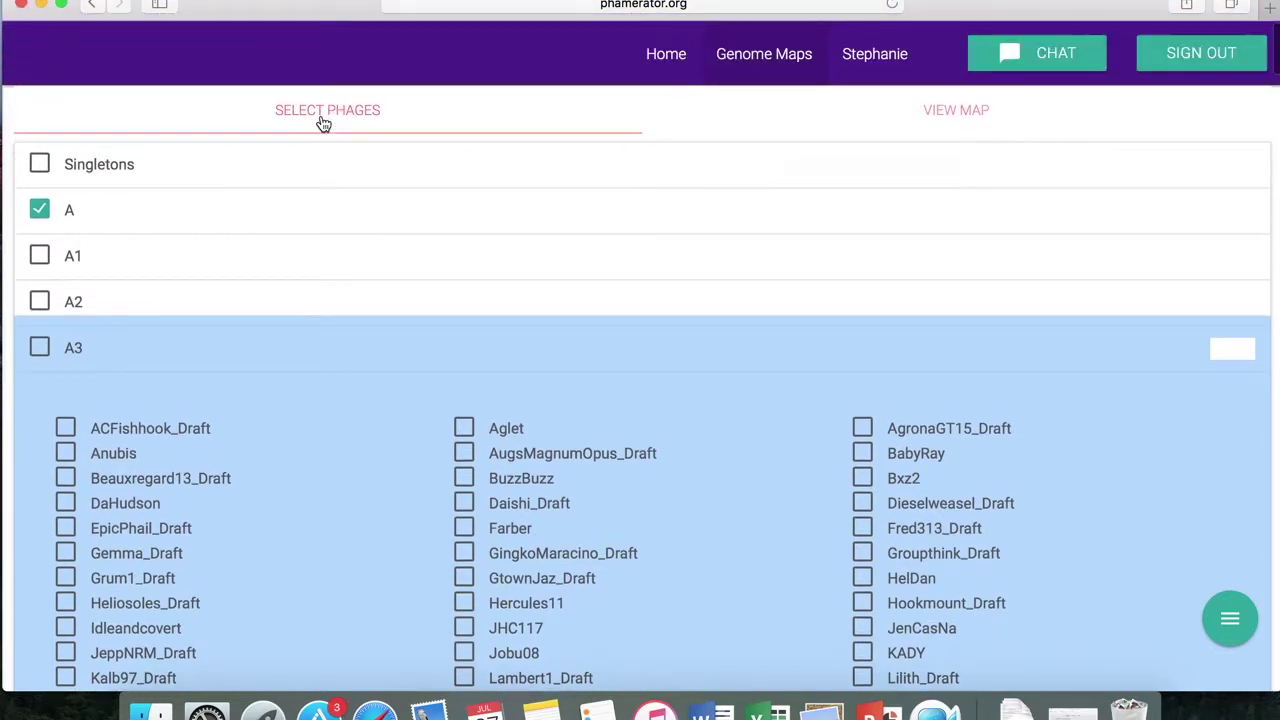
{"action": "left_click", "coordinate": [312, 182]}
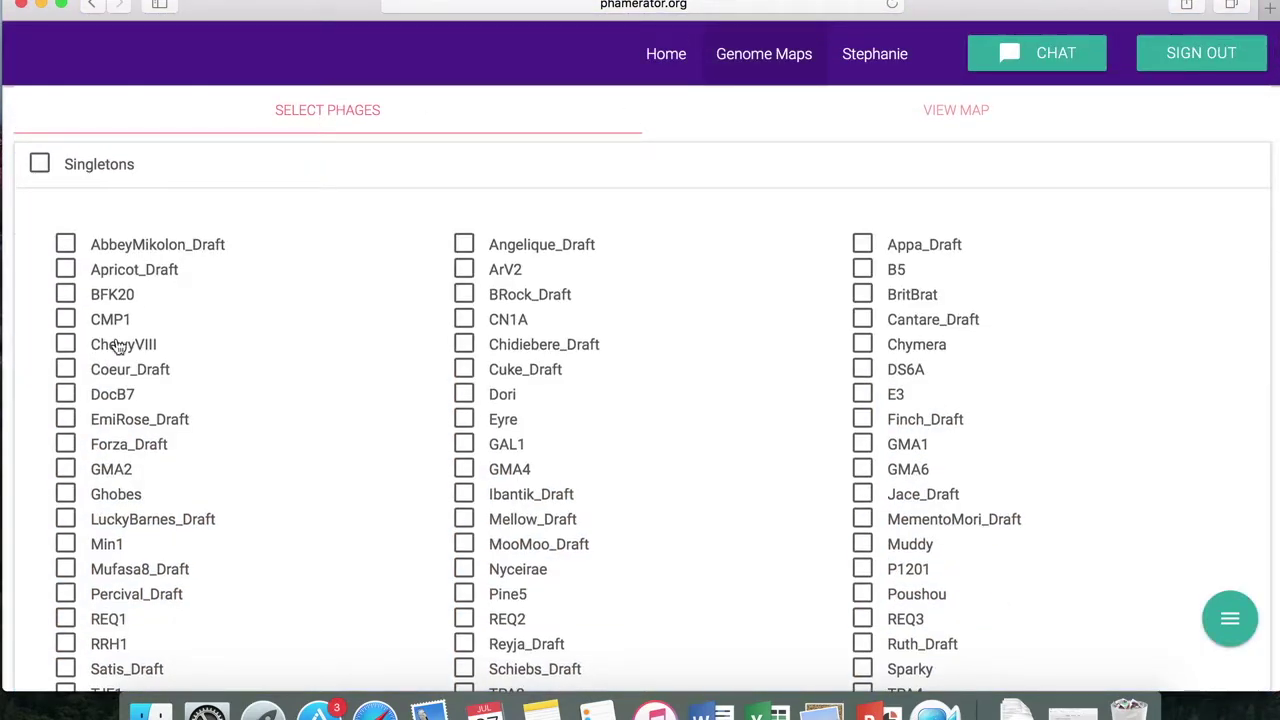
{"action": "left_click", "coordinate": [66, 498]}
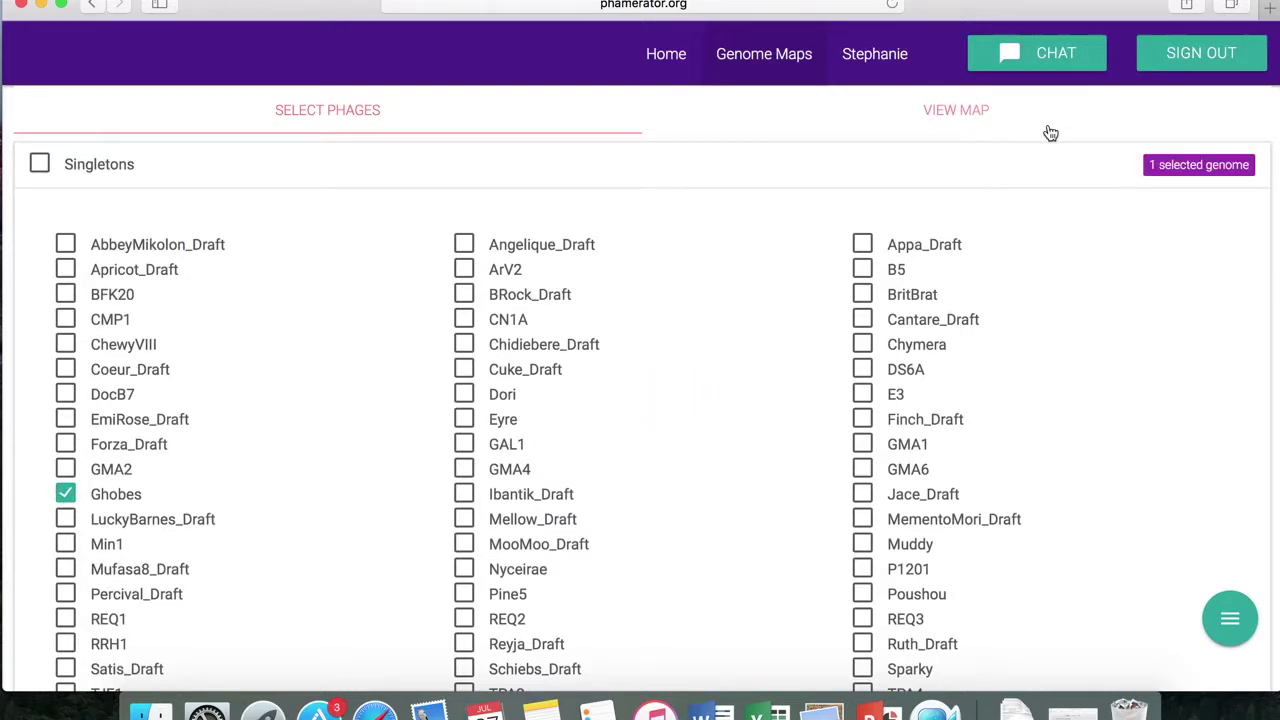
{"action": "left_click", "coordinate": [974, 120]}
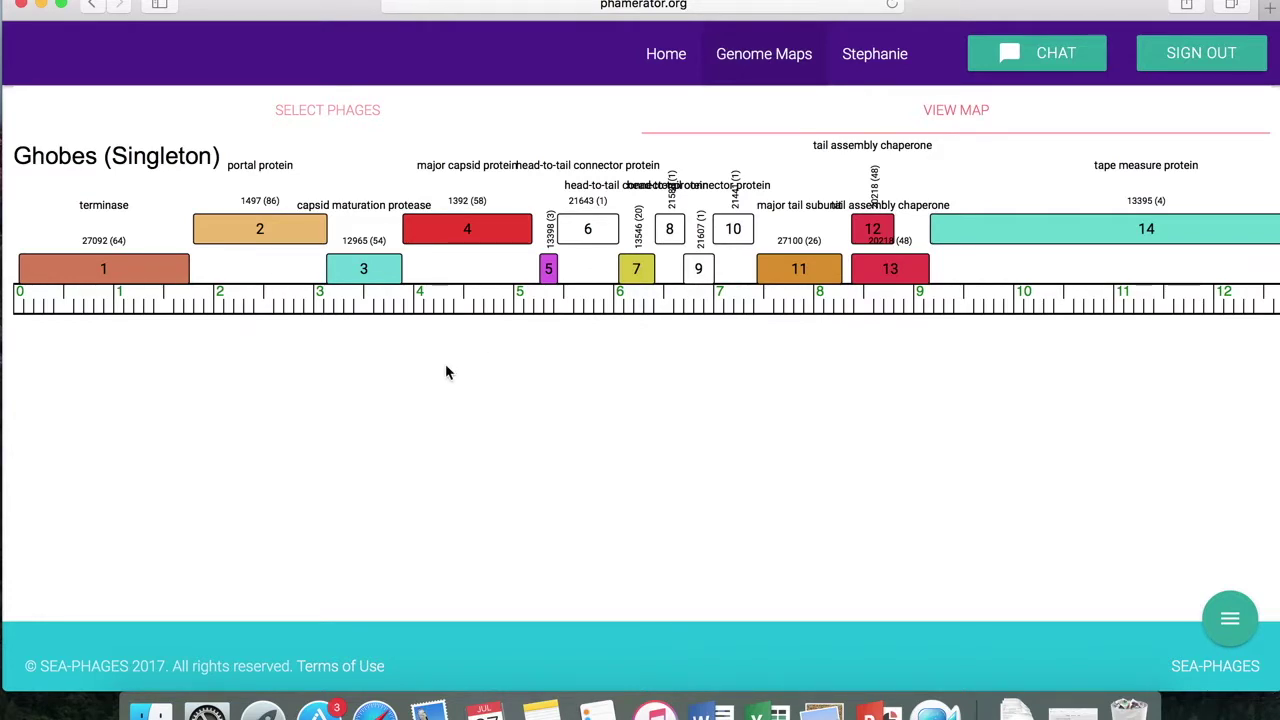
{"action": "mouse_move", "coordinate": [1198, 647]}
{"action": "scroll", "coordinate": [1198, 647], "scroll_direction": "right", "scroll_amount": 8}
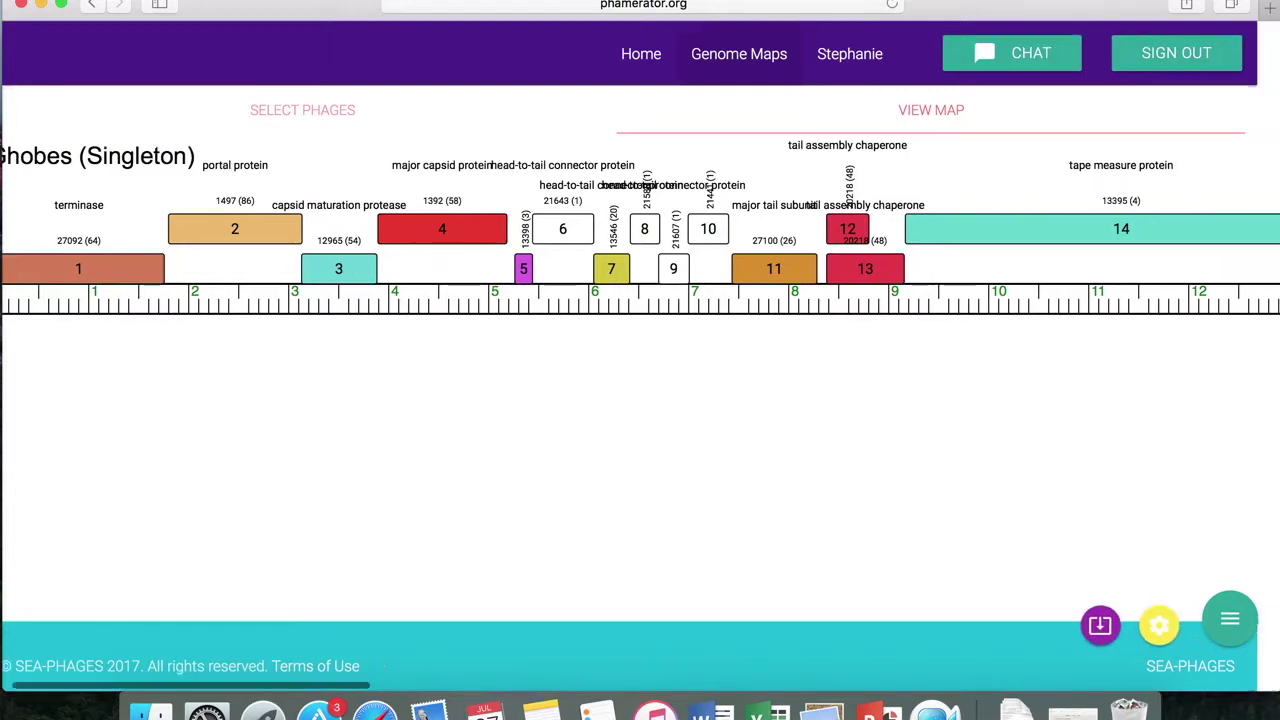
{"action": "scroll", "coordinate": [640, 350], "scroll_direction": "right", "scroll_amount": 20}
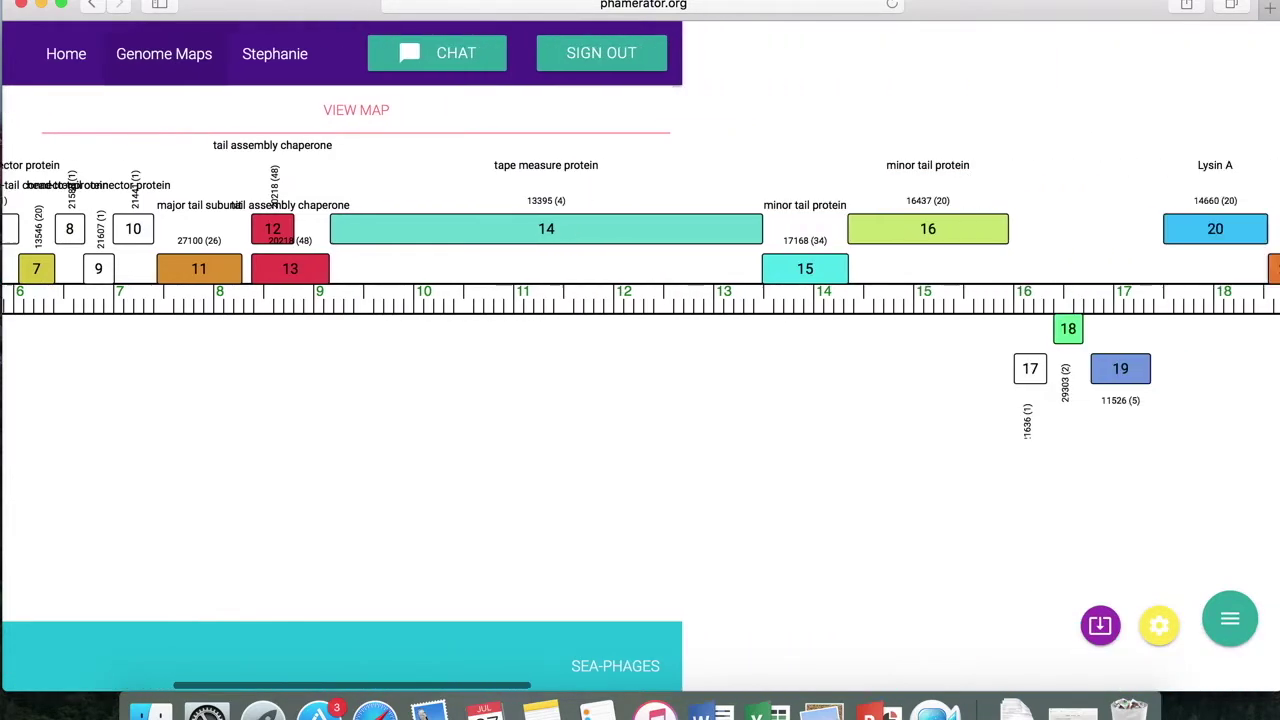
{"action": "scroll", "coordinate": [640, 350], "scroll_direction": "right", "scroll_amount": 20}
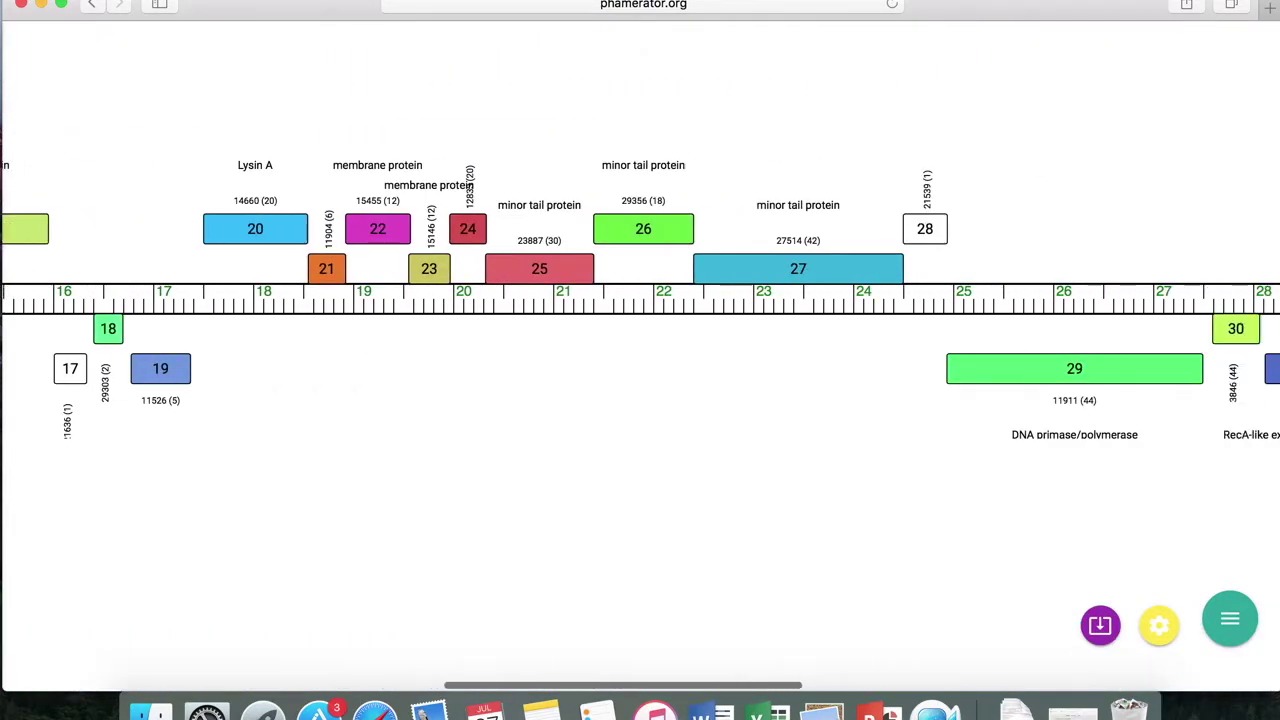
{"action": "scroll", "coordinate": [640, 350], "scroll_direction": "right", "scroll_amount": 20}
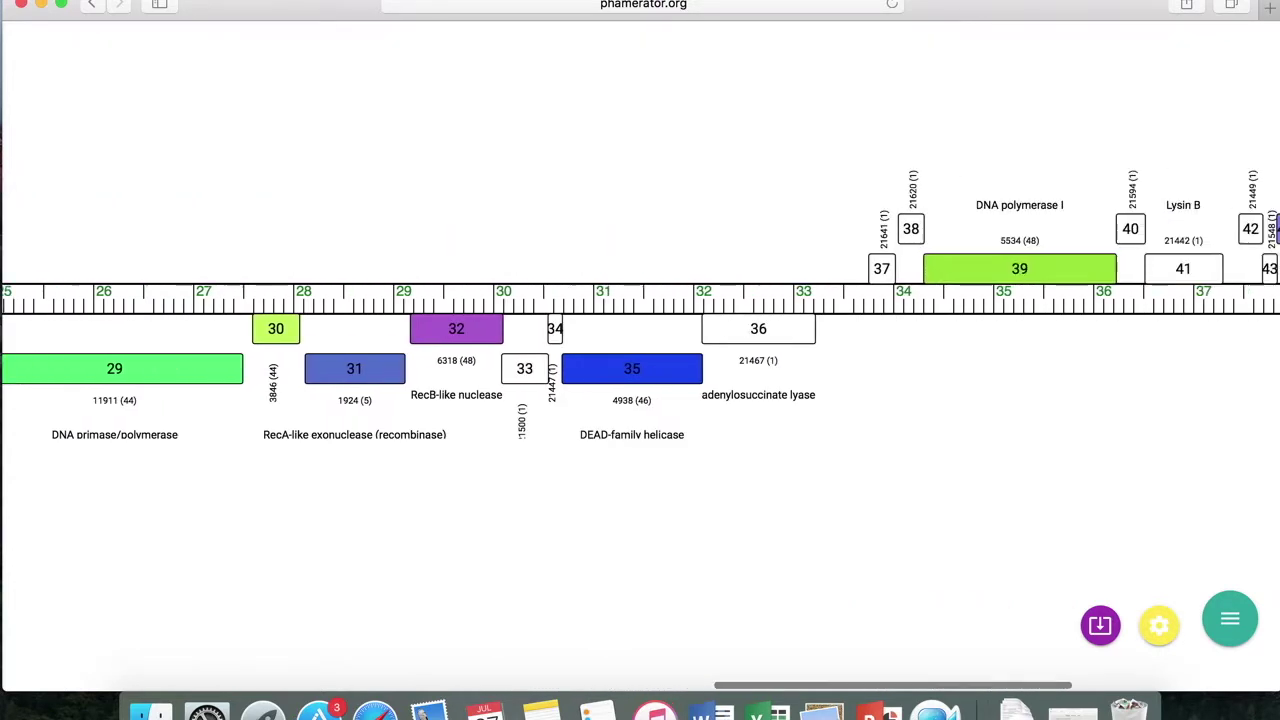
{"action": "scroll", "coordinate": [640, 350], "scroll_direction": "right", "scroll_amount": 1}
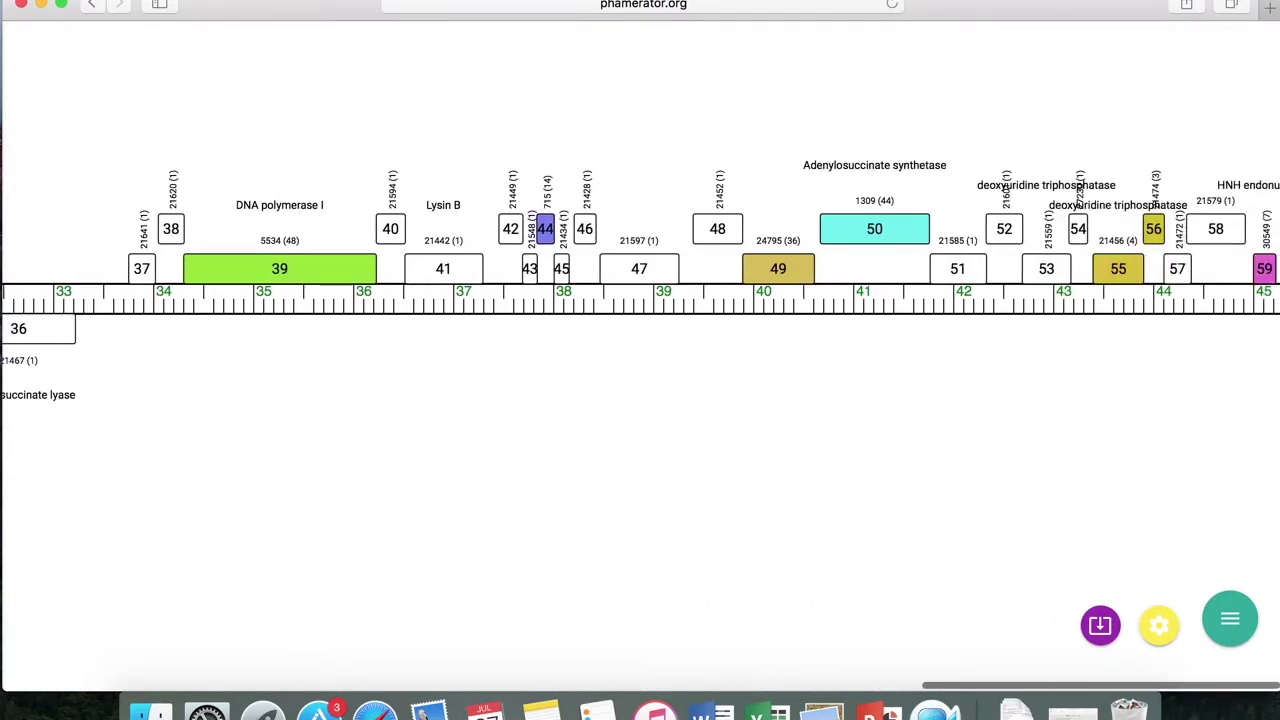
{"action": "scroll", "coordinate": [640, 350], "scroll_direction": "left", "scroll_amount": 16}
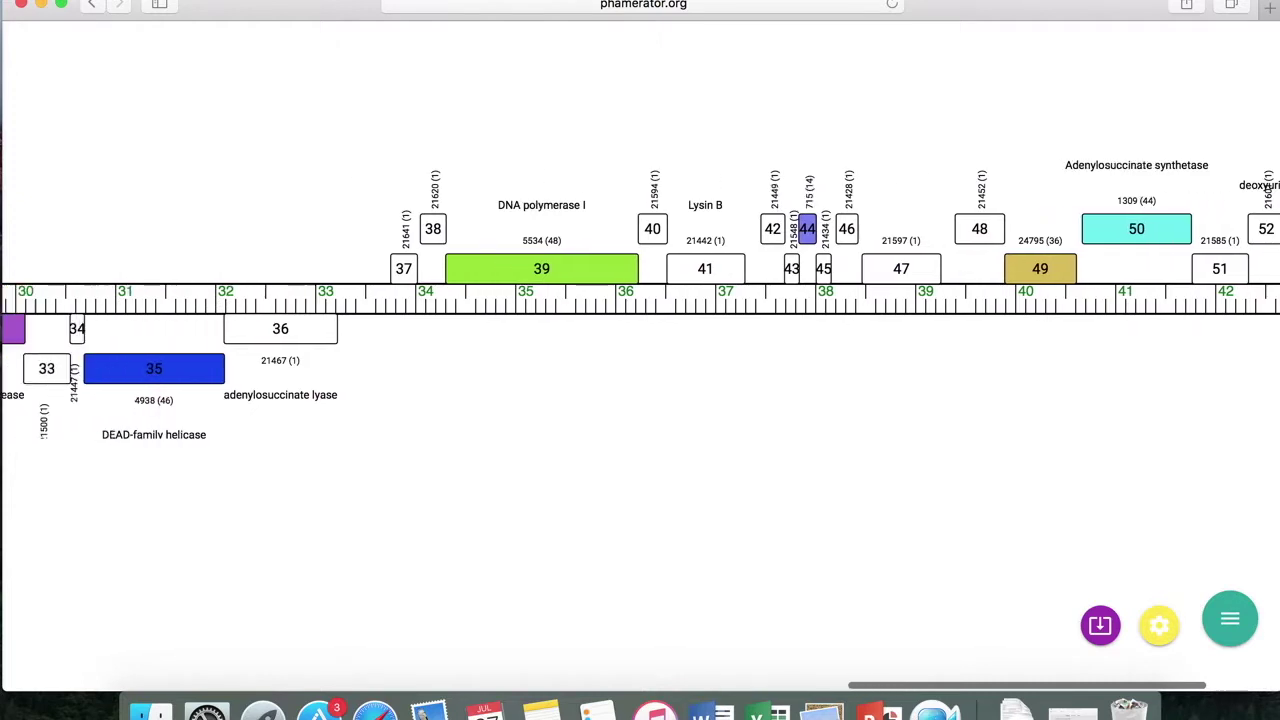
{"action": "scroll", "coordinate": [640, 350], "scroll_direction": "left", "scroll_amount": 18}
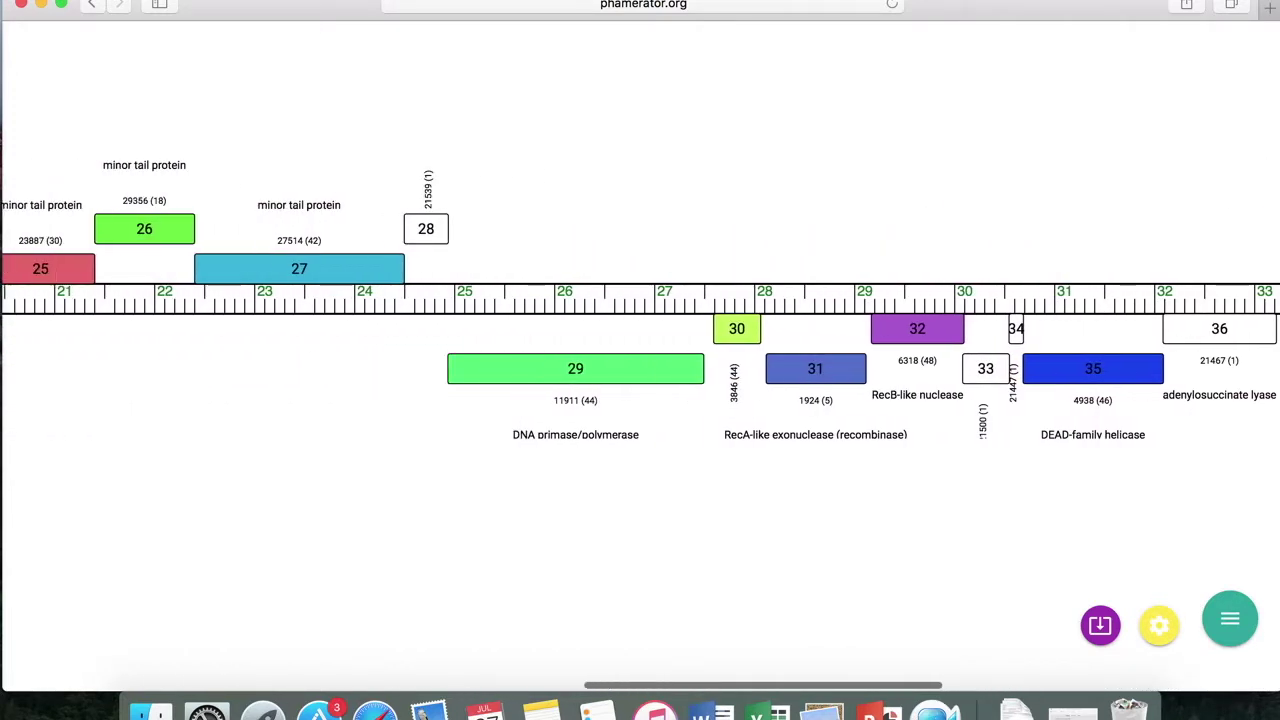
{"action": "scroll", "coordinate": [640, 350], "scroll_direction": "left", "scroll_amount": 20}
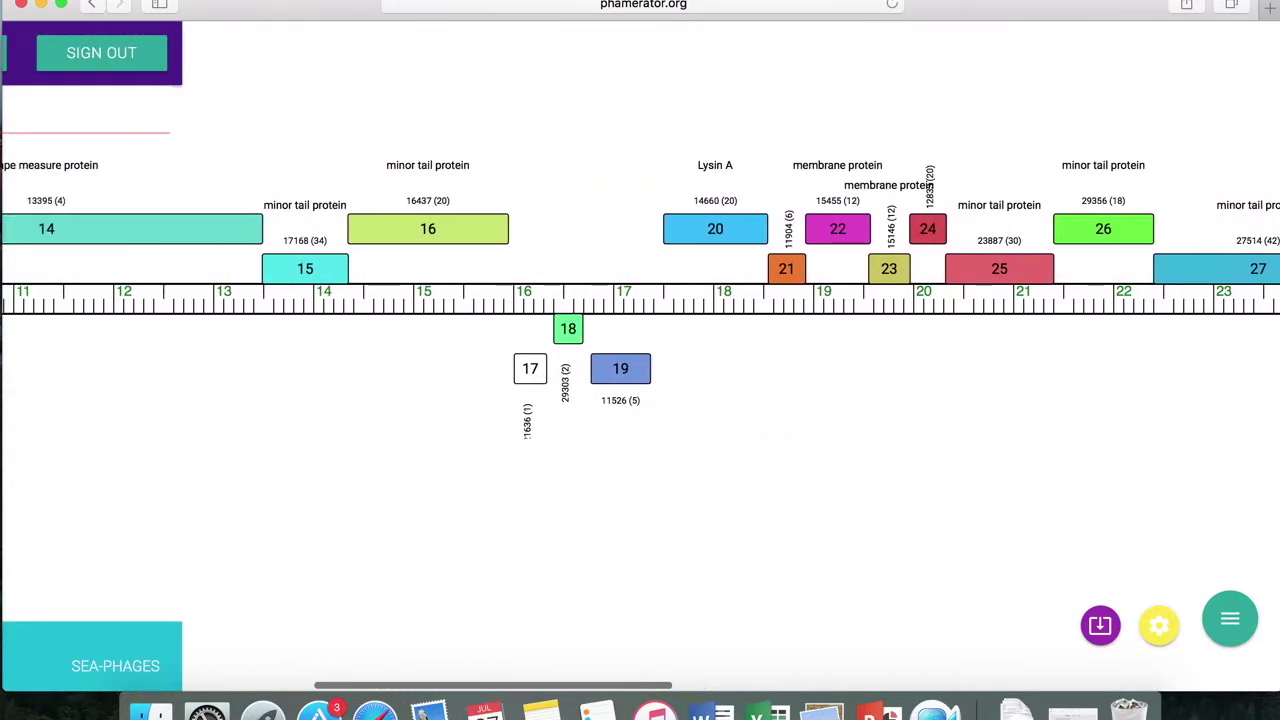
{"action": "scroll", "coordinate": [640, 350], "scroll_direction": "left", "scroll_amount": 15}
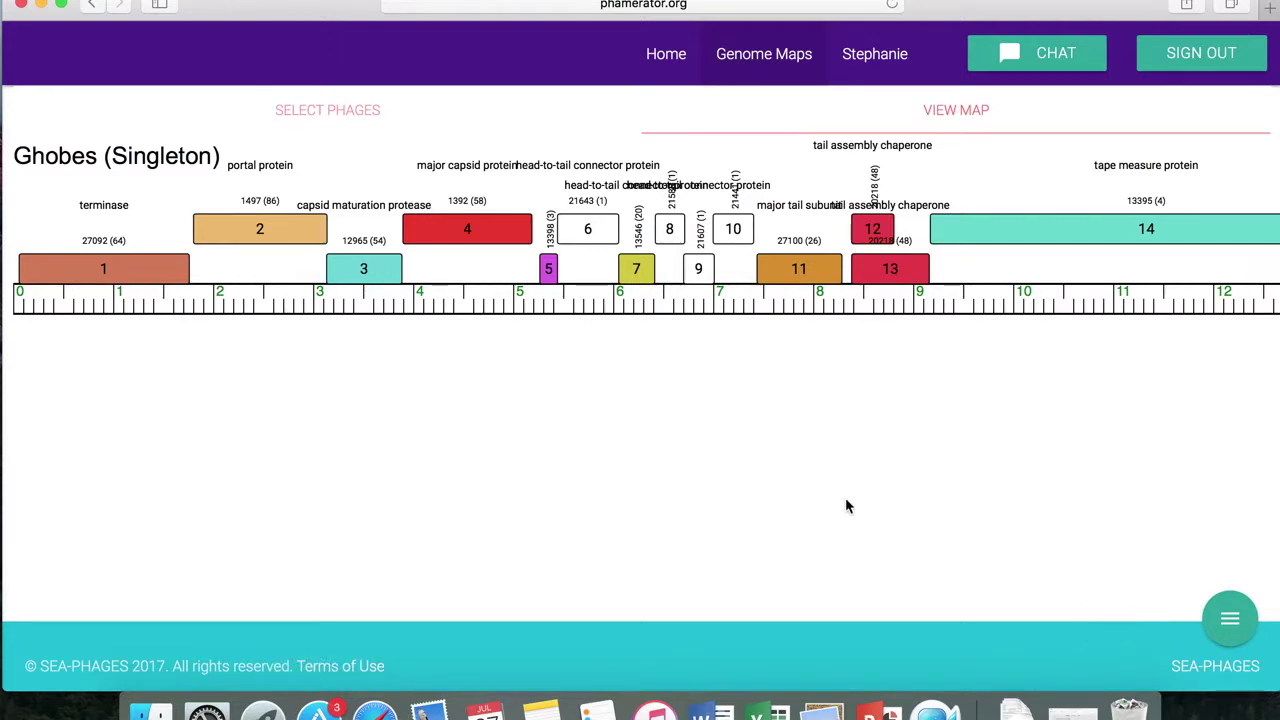
{"action": "scroll", "coordinate": [845, 500], "scroll_direction": "right", "scroll_amount": 10}
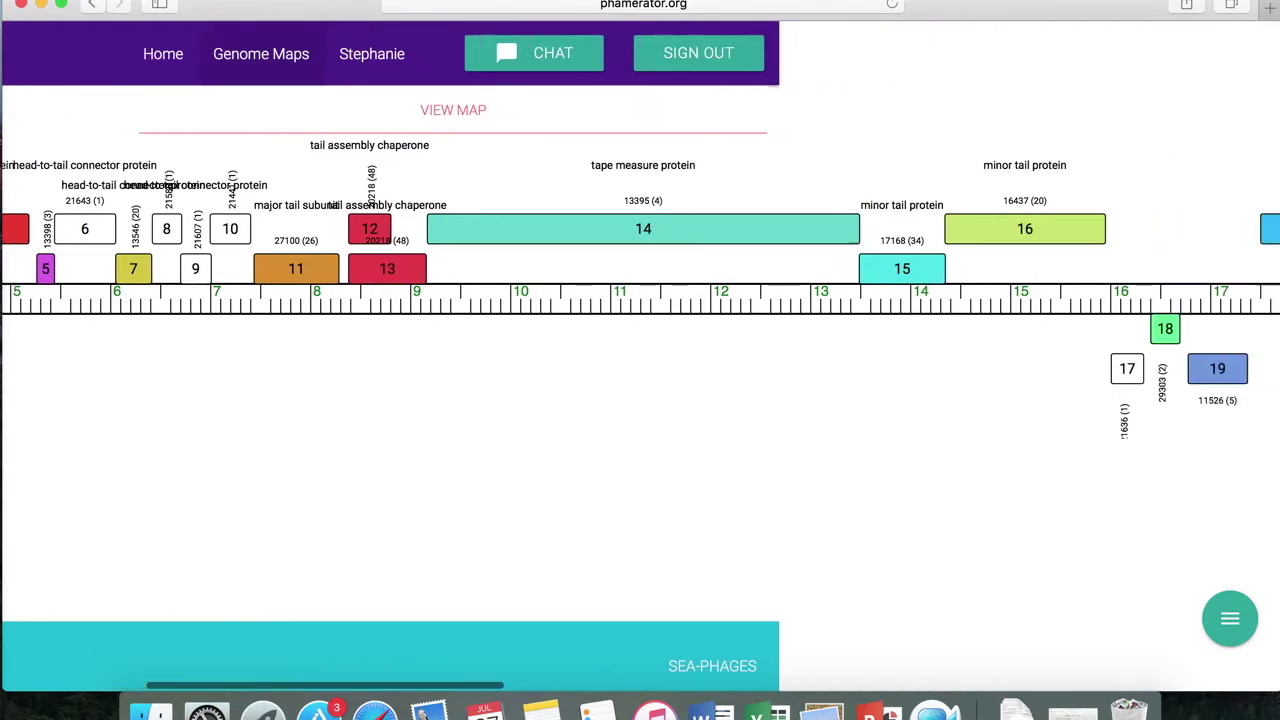
{"action": "scroll", "coordinate": [848, 505], "scroll_direction": "right", "scroll_amount": 5}
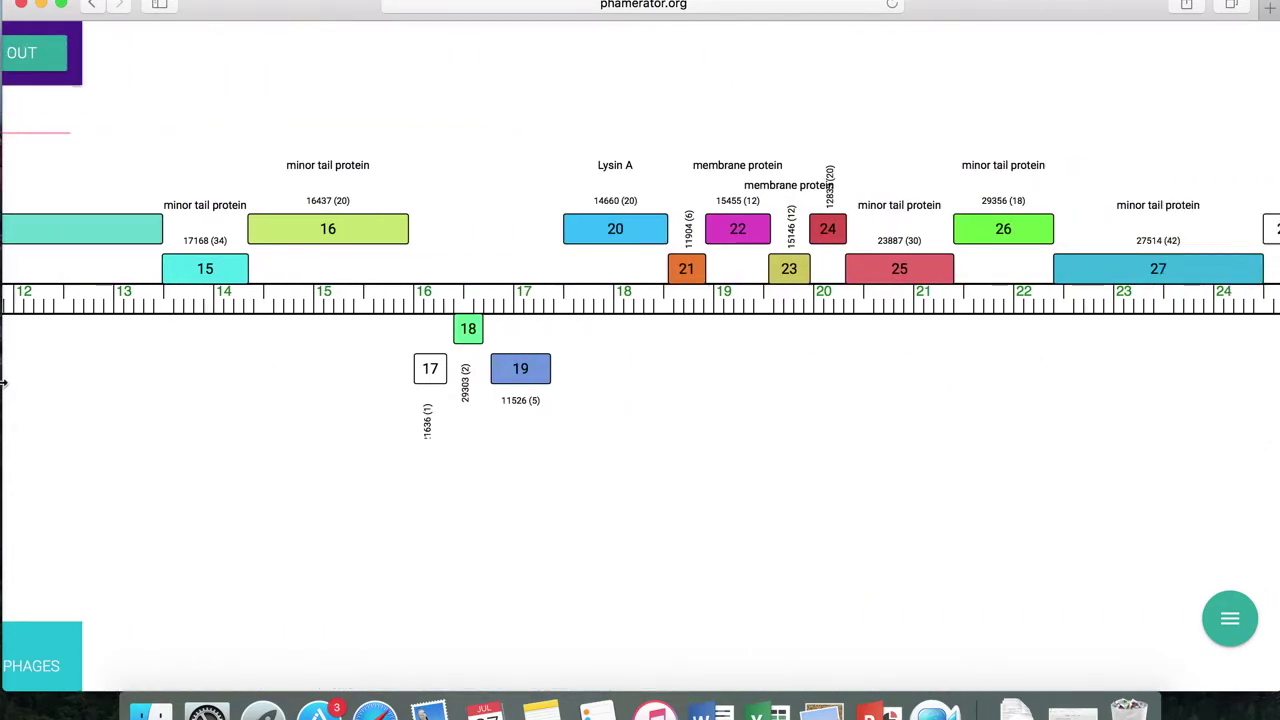
{"action": "scroll", "coordinate": [605, 360], "scroll_direction": "left", "scroll_amount": 7}
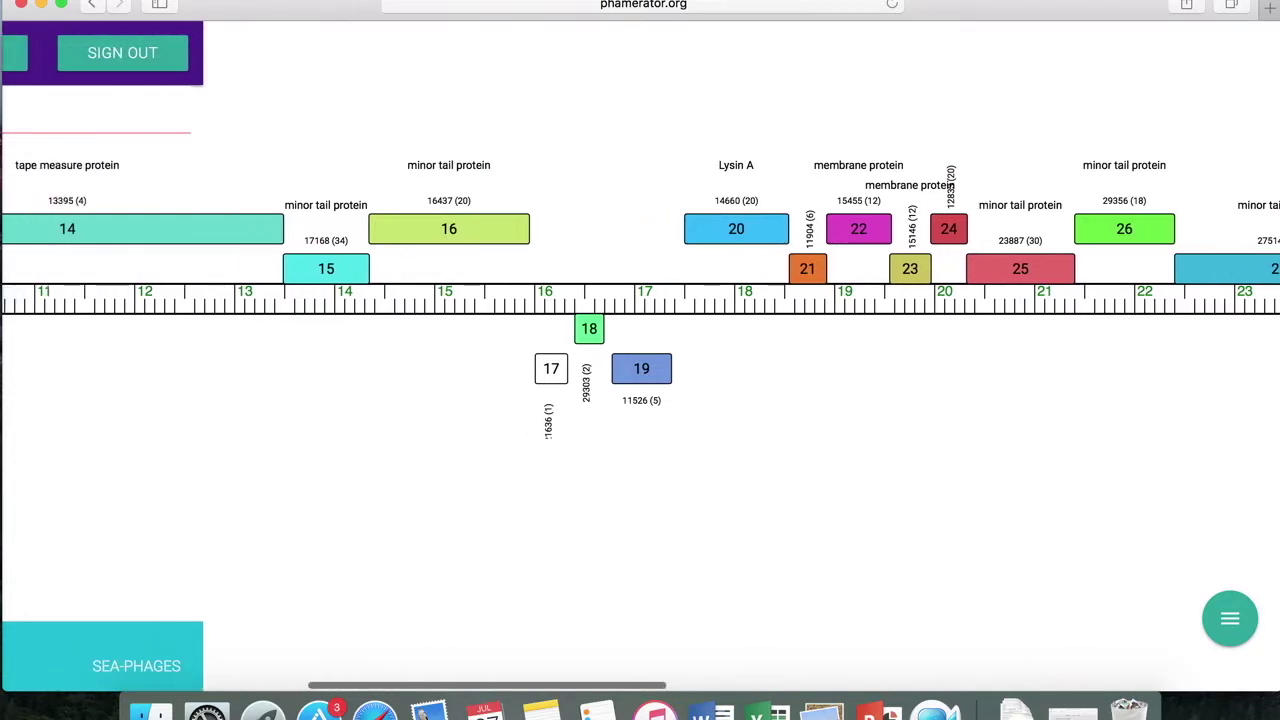
{"action": "scroll", "coordinate": [590, 305], "scroll_direction": "left", "scroll_amount": 6}
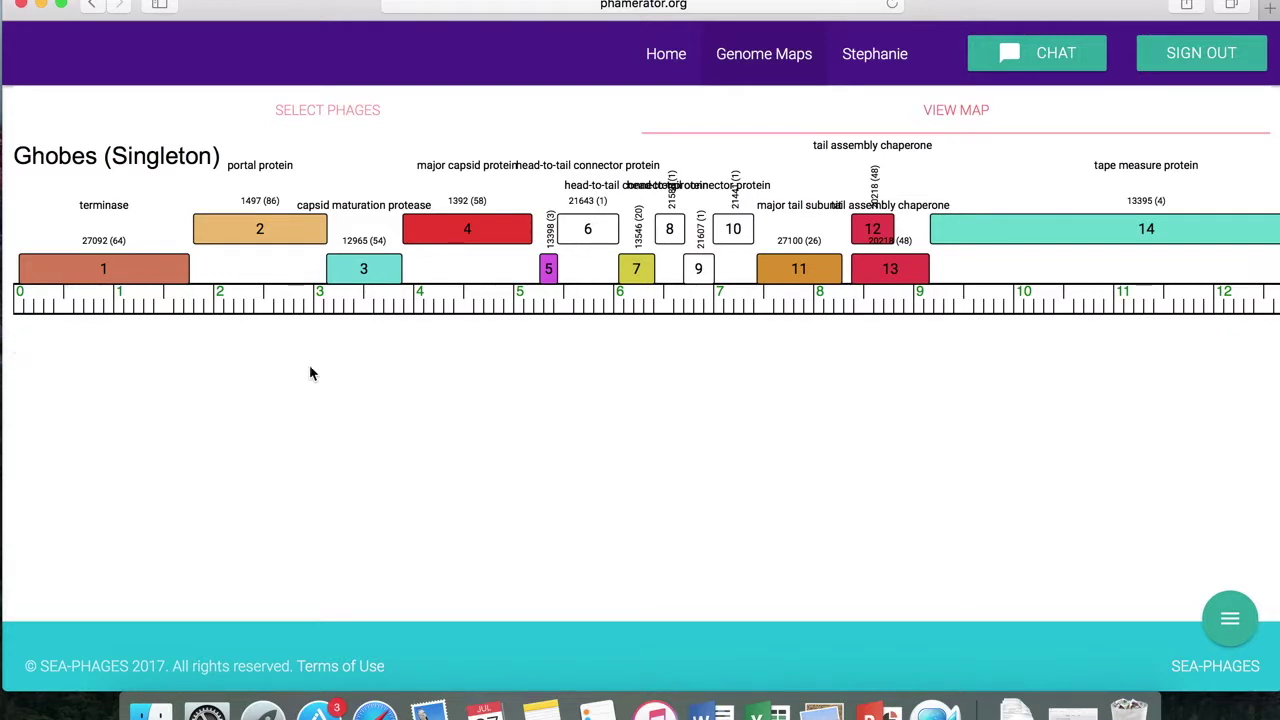
{"action": "scroll", "coordinate": [1266, 352], "scroll_direction": "right", "scroll_amount": 10}
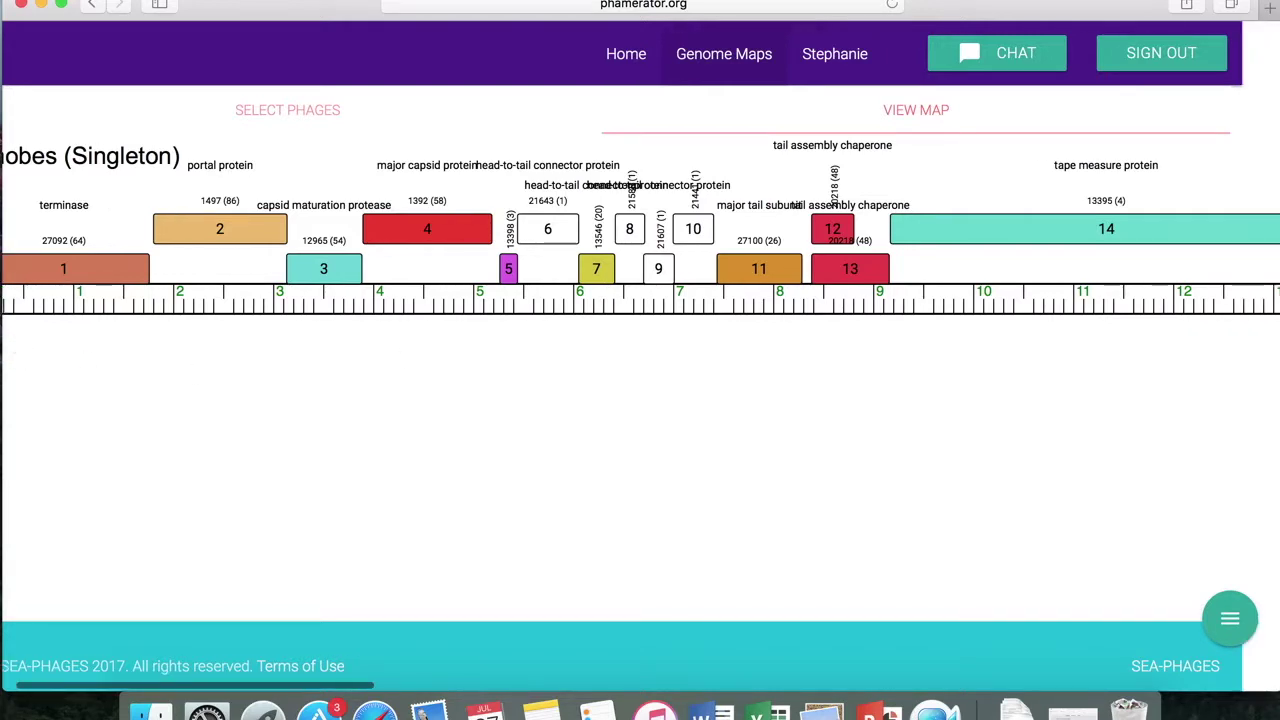
{"action": "scroll", "coordinate": [640, 352], "scroll_direction": "right", "scroll_amount": 20}
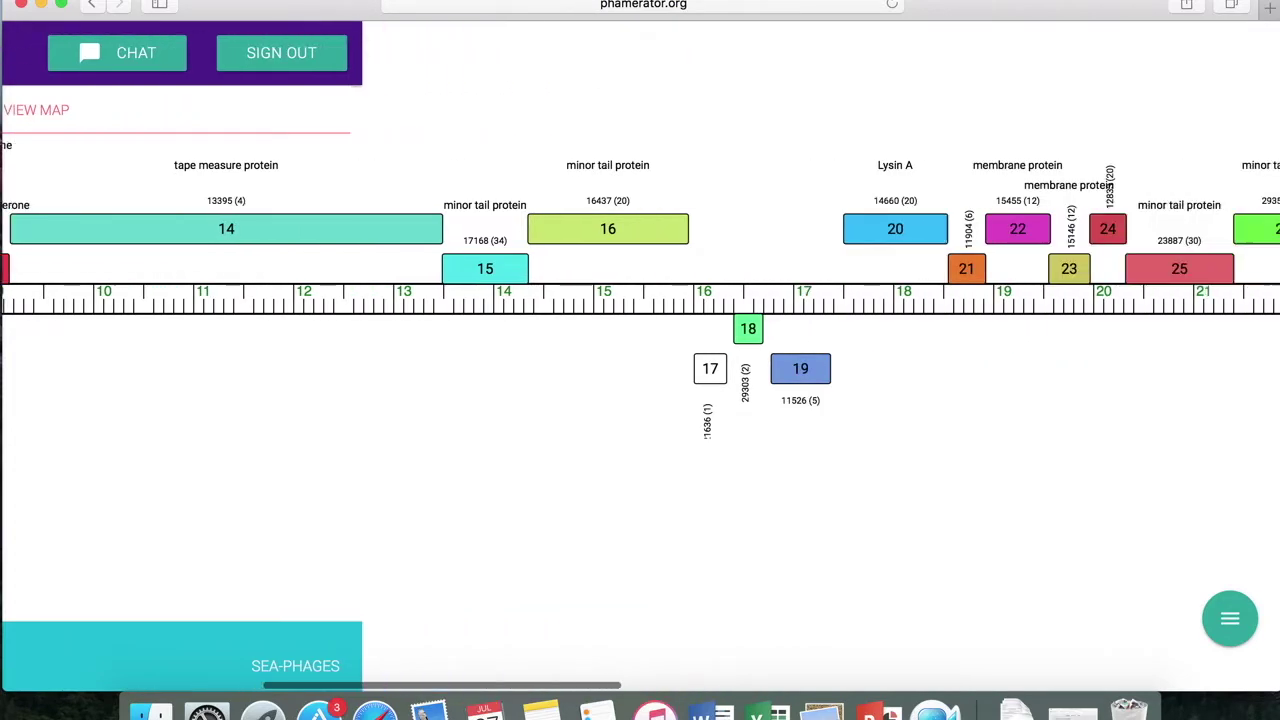
{"action": "scroll", "coordinate": [1234, 348], "scroll_direction": "right", "scroll_amount": 17}
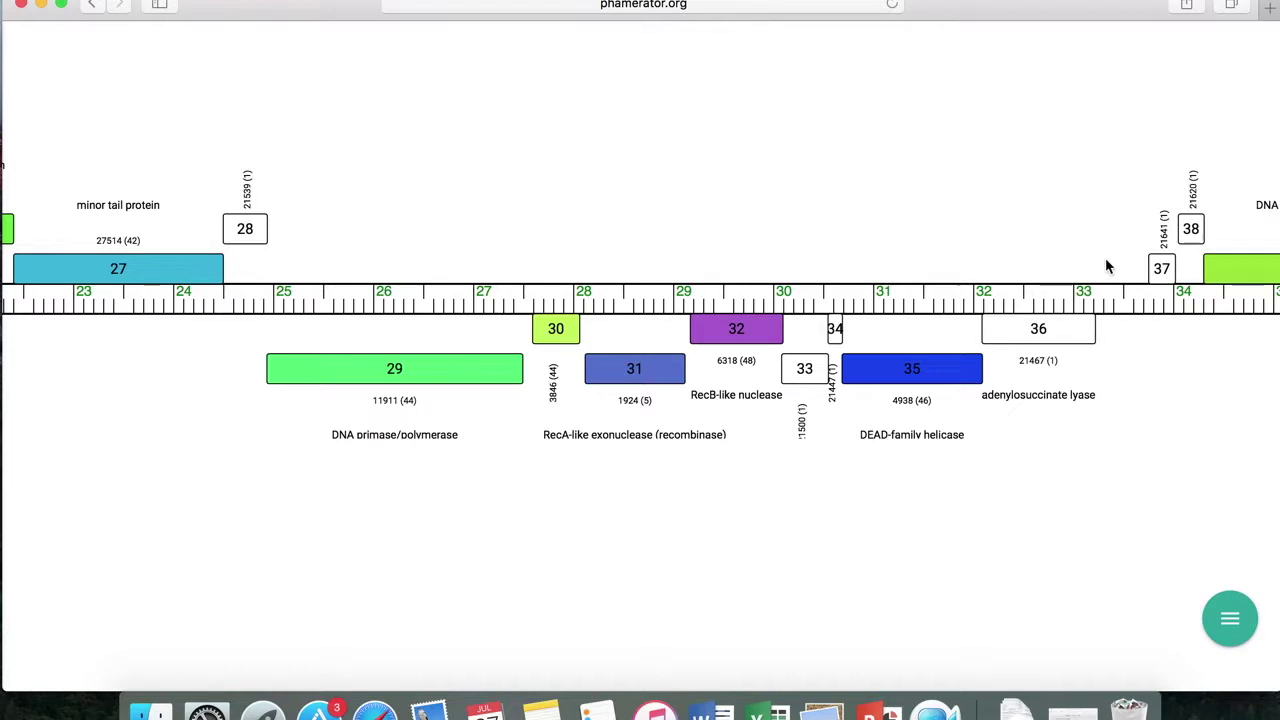
{"action": "scroll", "coordinate": [1107, 266], "scroll_direction": "left", "scroll_amount": 10}
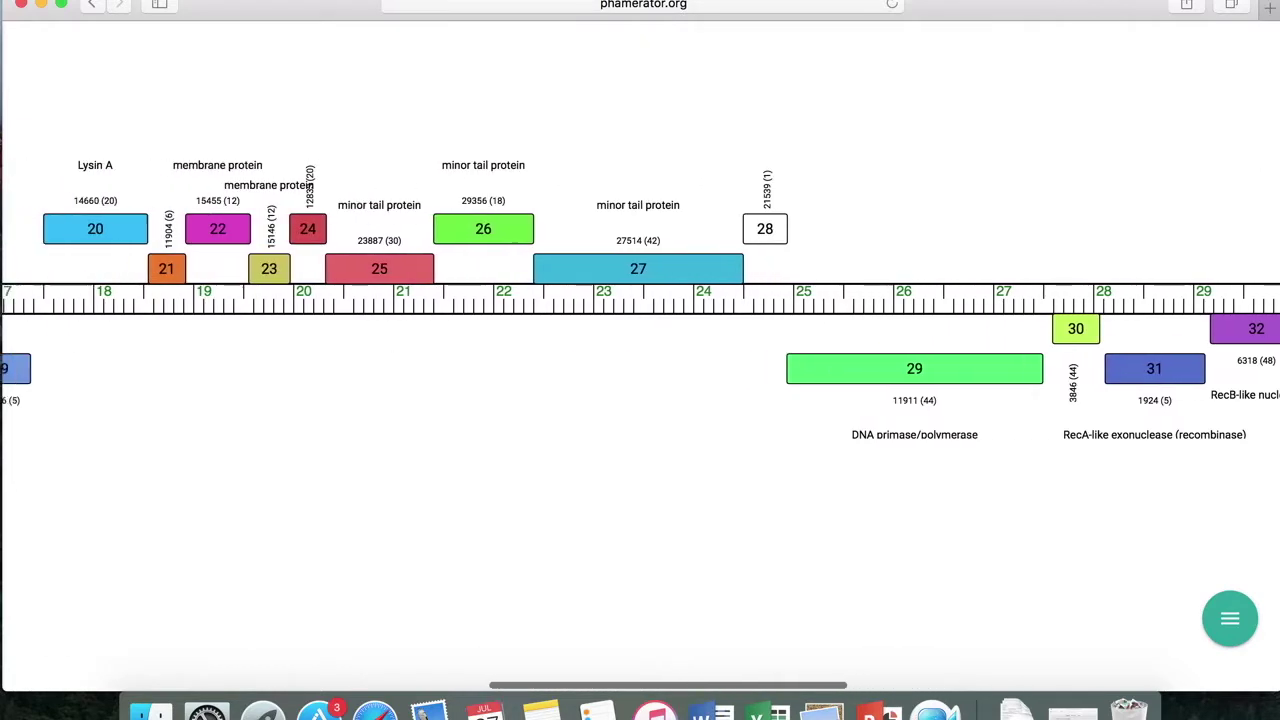
{"action": "scroll", "coordinate": [640, 300], "scroll_direction": "left", "scroll_amount": 15}
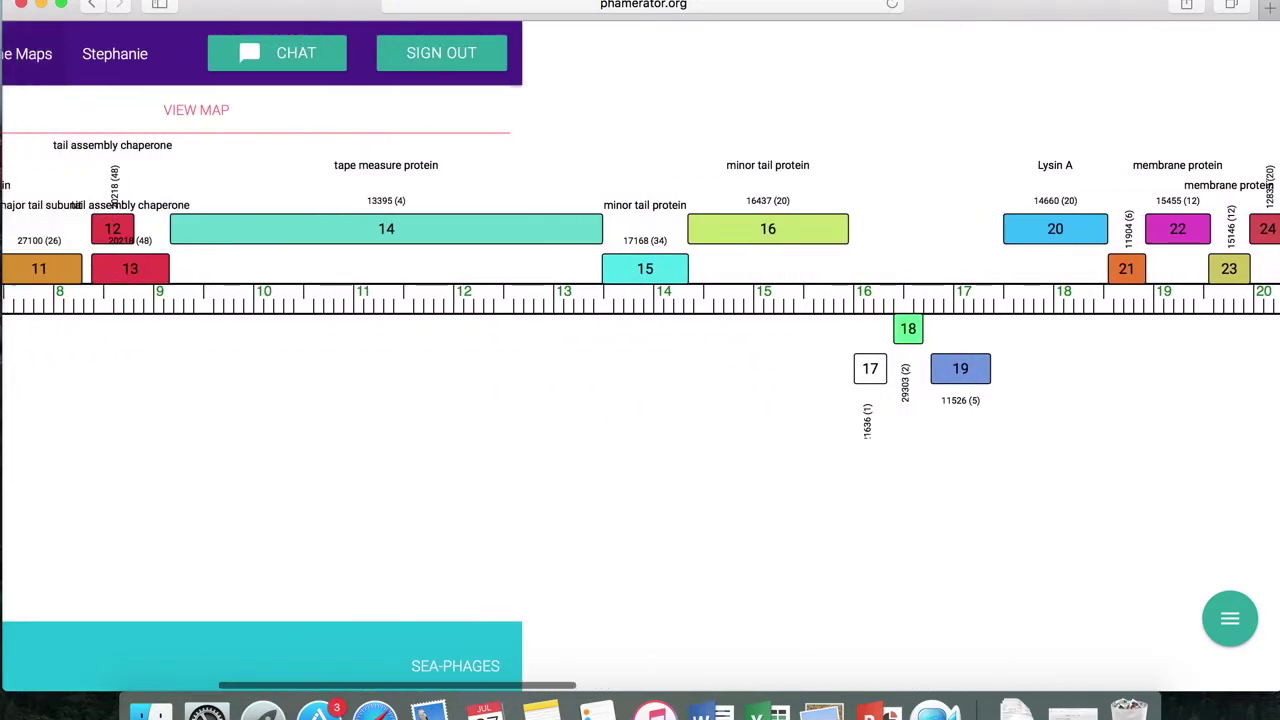
{"action": "scroll", "coordinate": [640, 300], "scroll_direction": "left", "scroll_amount": 12}
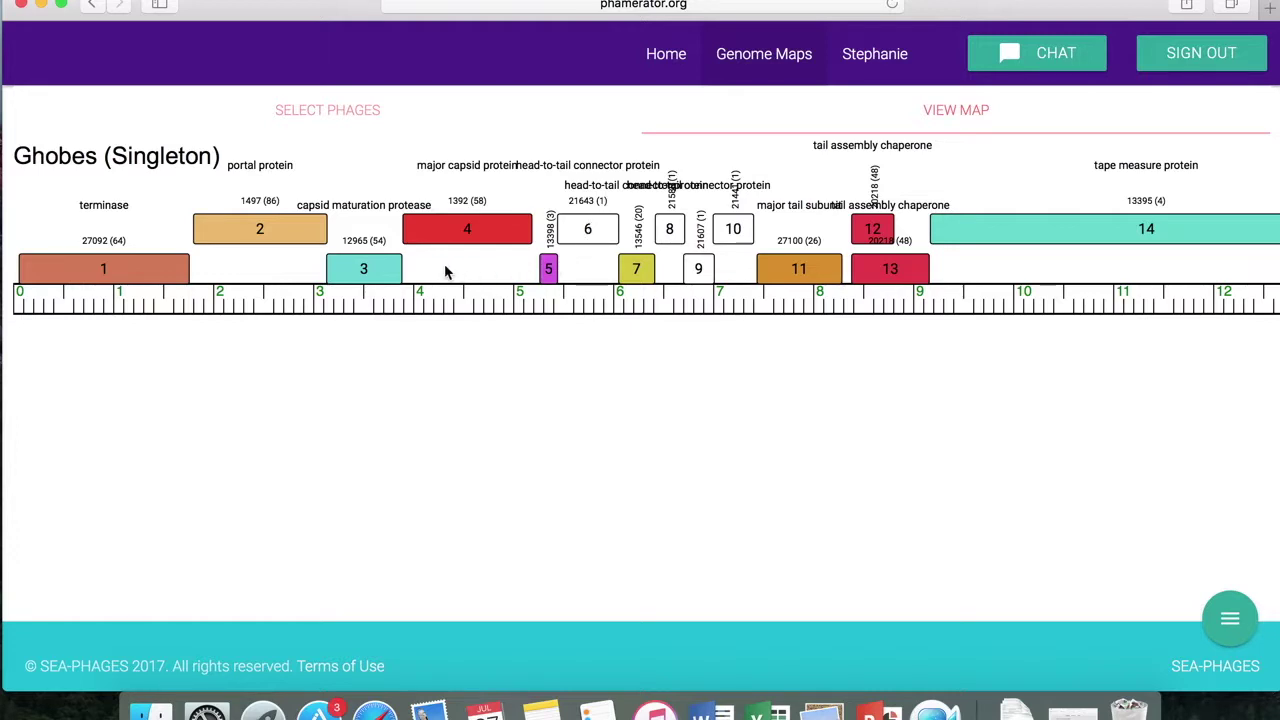
{"action": "left_click", "coordinate": [130, 277]}
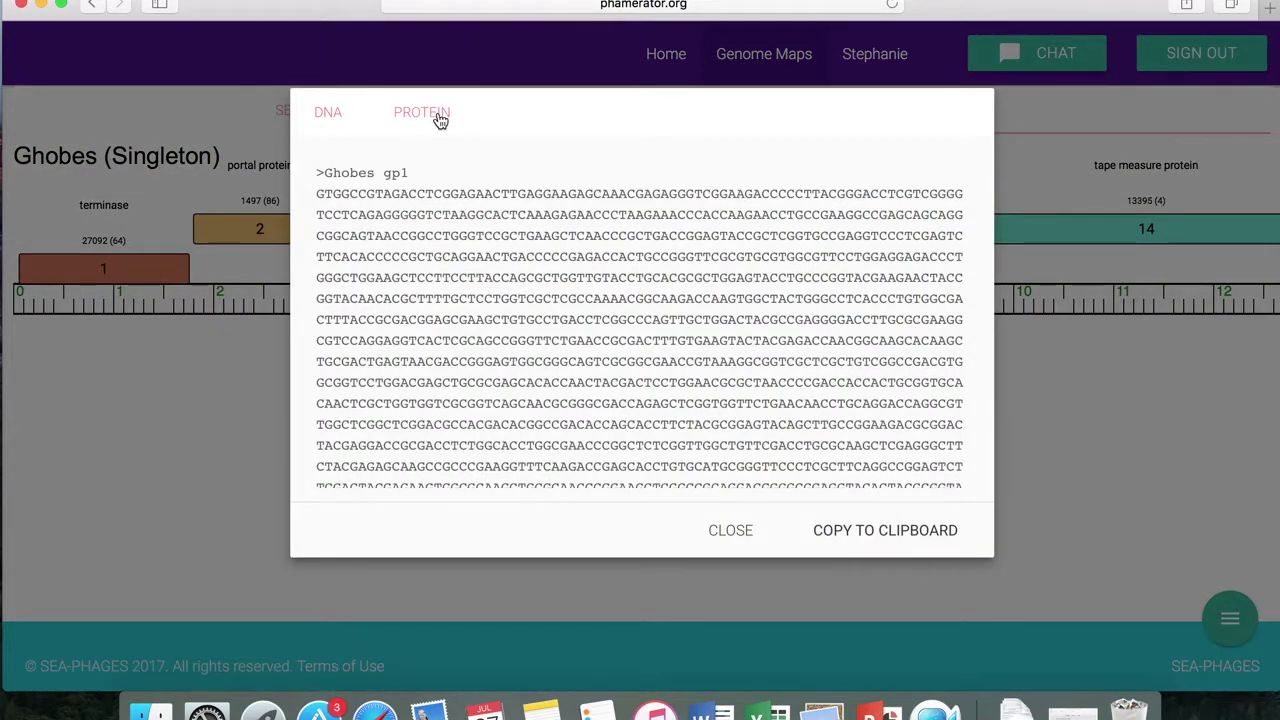
Copy the Ghobes gp1 protein sequence to the clipboard and close the sequence window.
{"action": "left_click", "coordinate": [437, 115]}
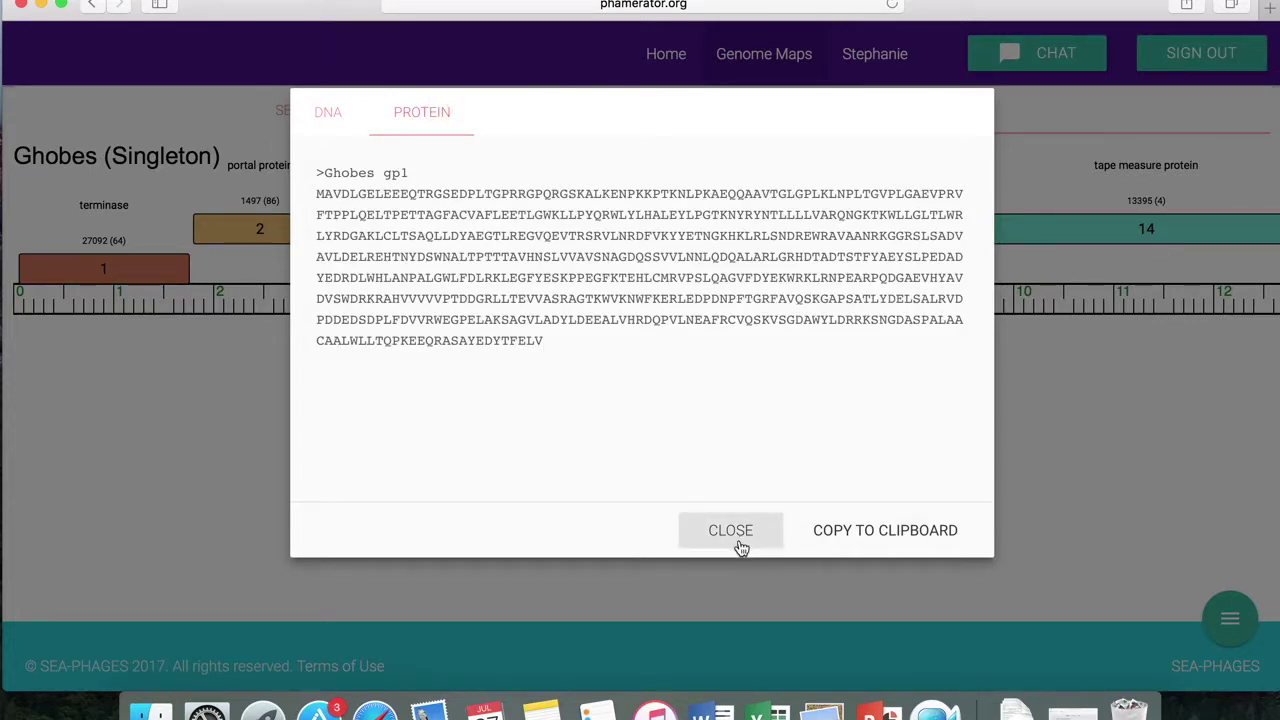
{"action": "left_click", "coordinate": [910, 543]}
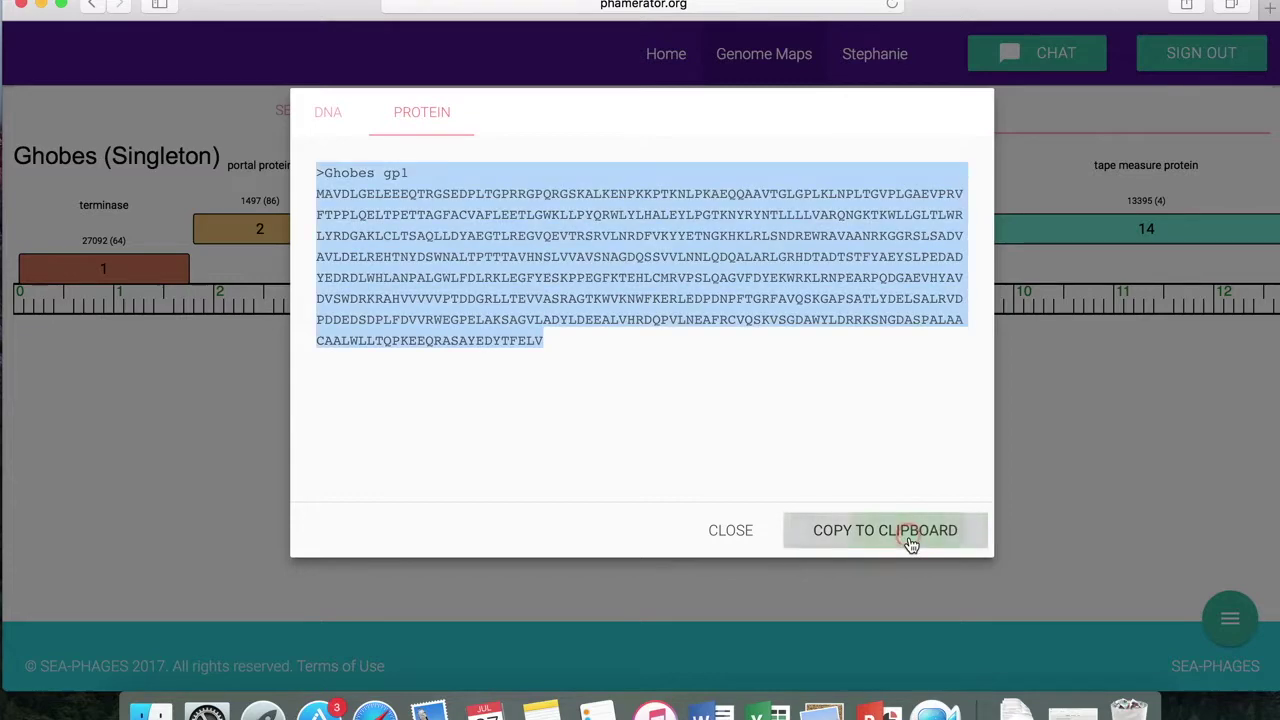
{"action": "left_click", "coordinate": [1130, 482]}
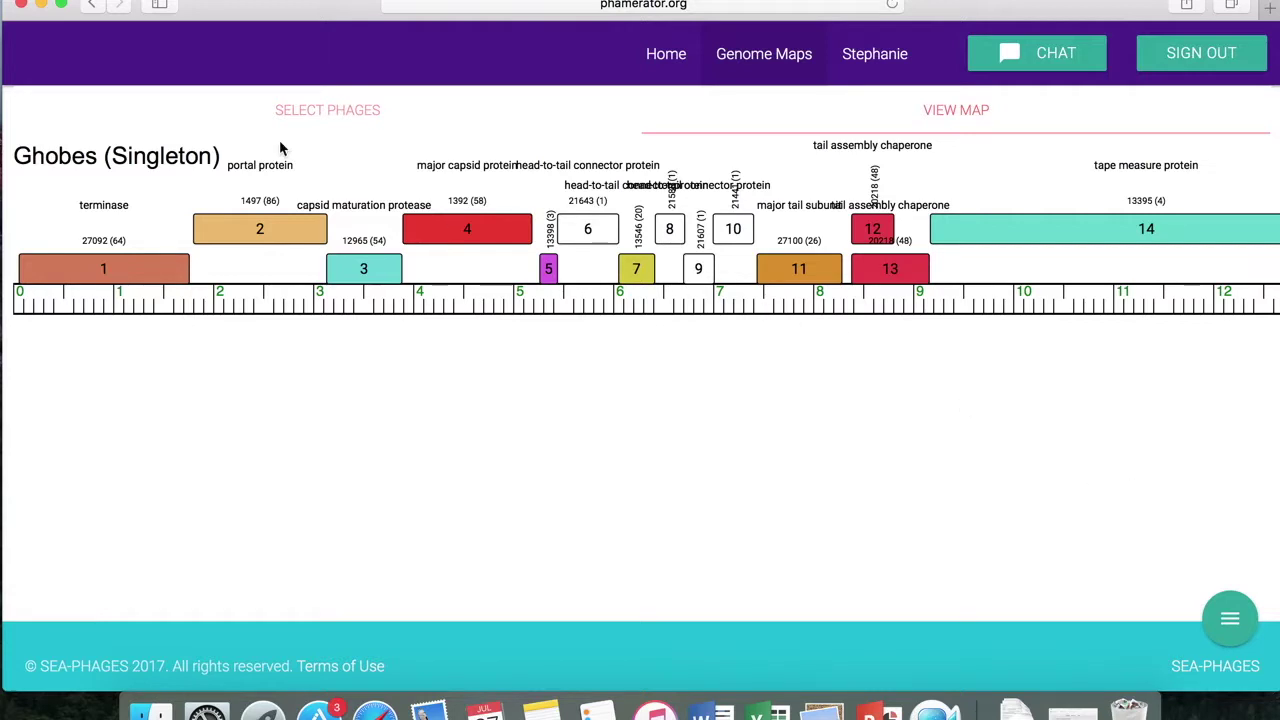
Replace Ghobes with A3 phages Penny1 and Tiffany and view their aligned genome maps.
{"action": "left_click", "coordinate": [374, 111]}
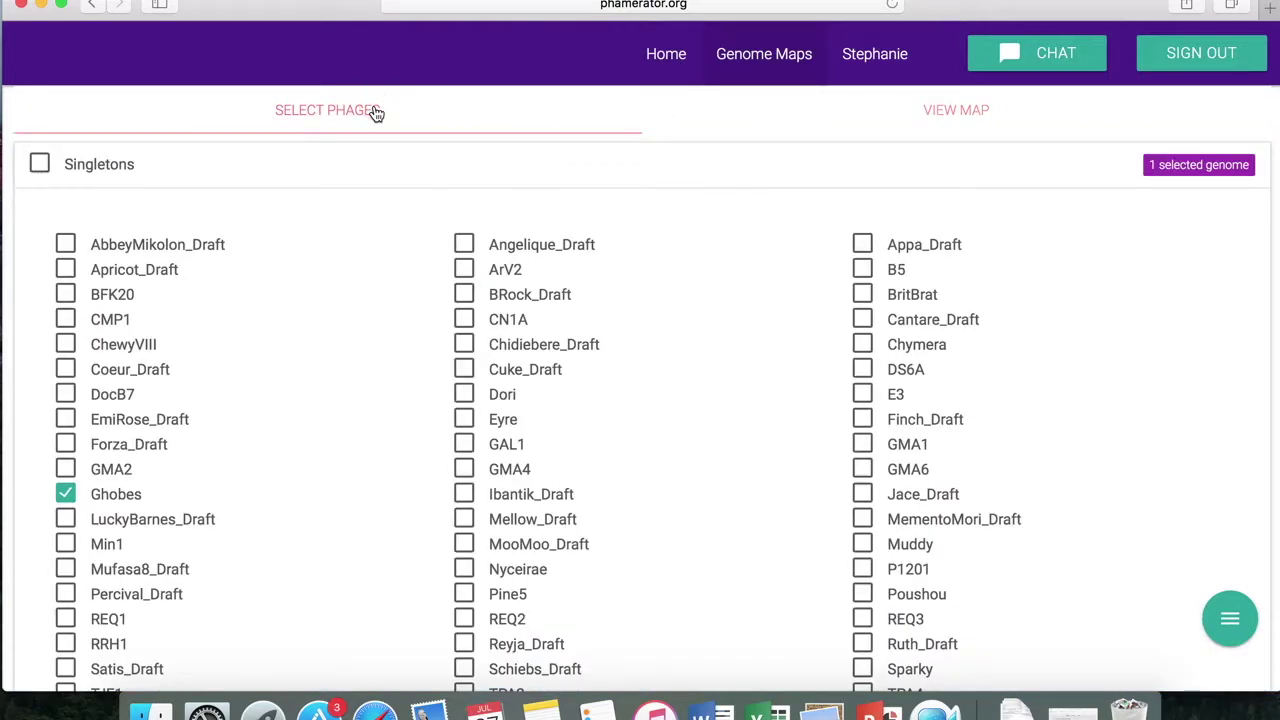
{"action": "left_click", "coordinate": [66, 492]}
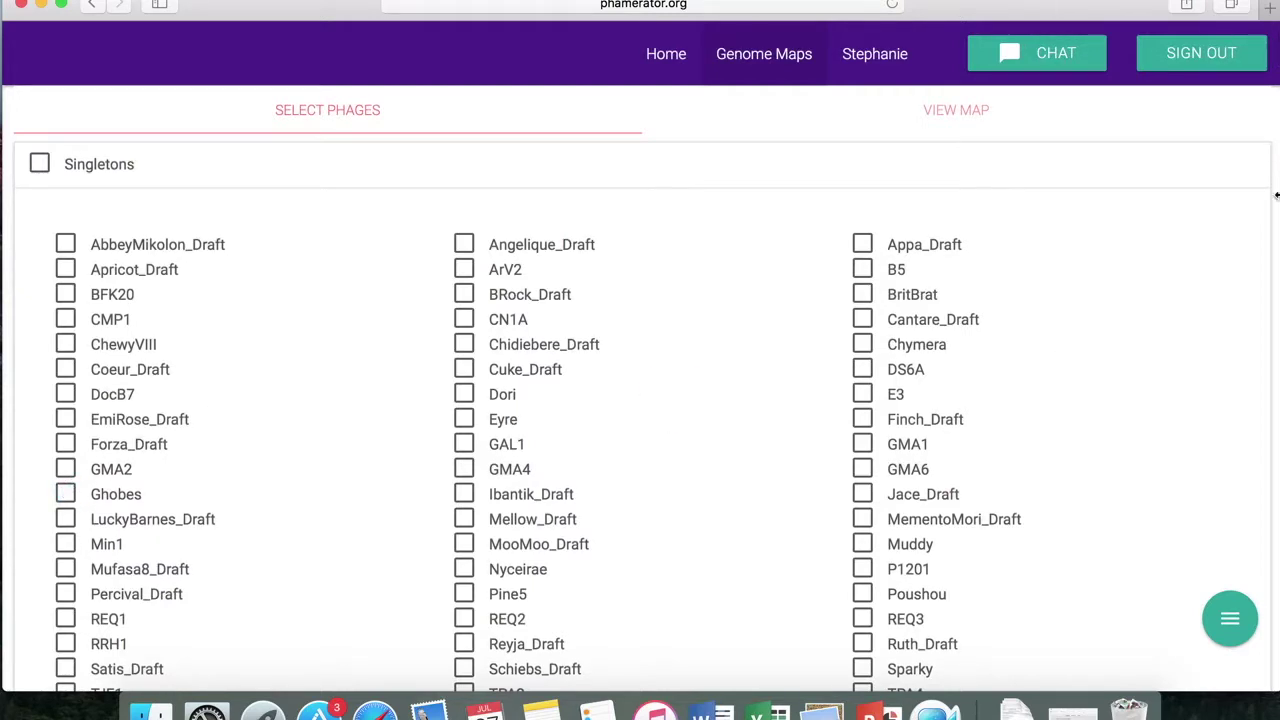
{"action": "scroll", "coordinate": [1232, 252], "scroll_direction": "down", "scroll_amount": 8}
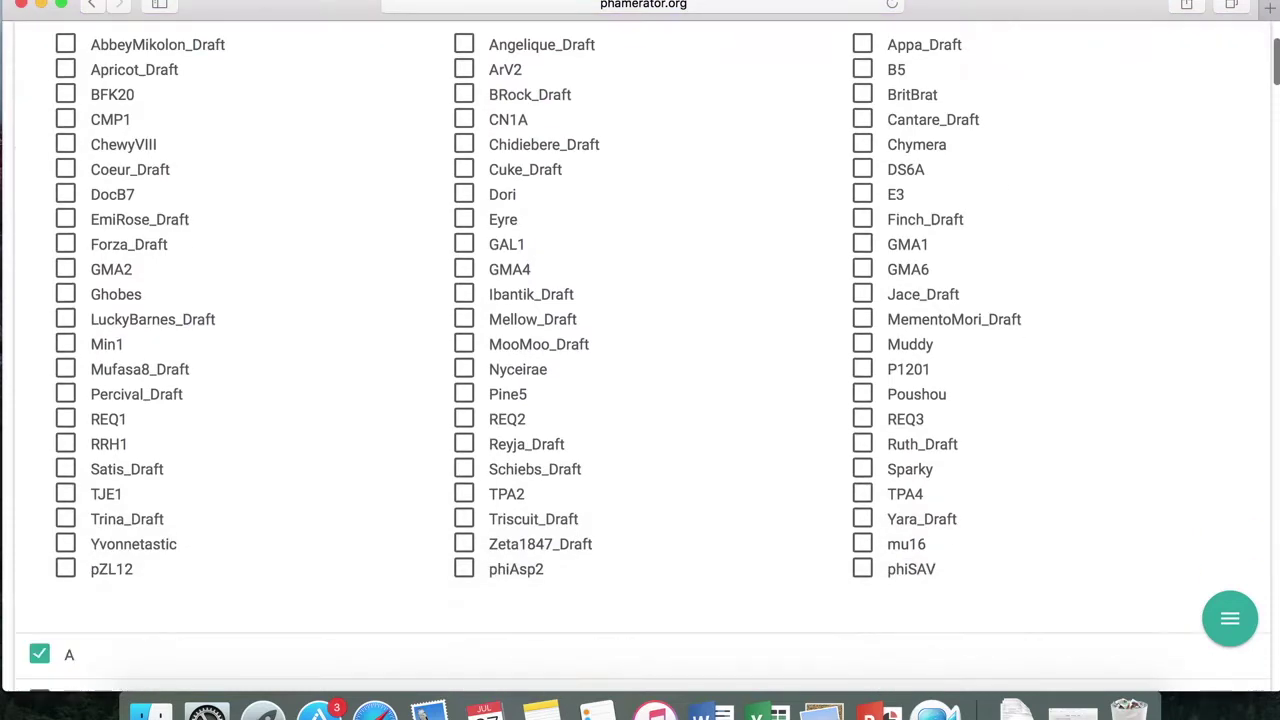
{"action": "scroll", "coordinate": [640, 356], "scroll_direction": "down", "scroll_amount": 10}
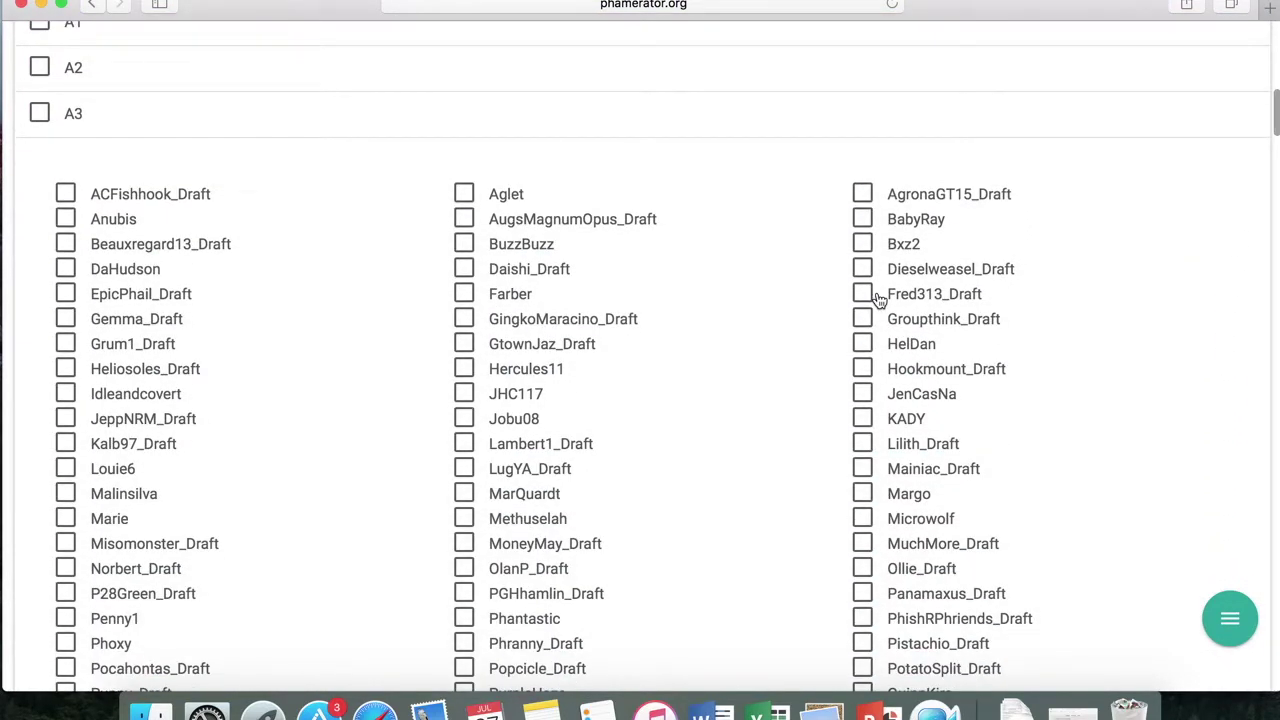
{"action": "scroll", "coordinate": [872, 300], "scroll_direction": "down", "scroll_amount": 3}
{"action": "scroll", "coordinate": [878, 300], "scroll_direction": "down", "scroll_amount": 5}
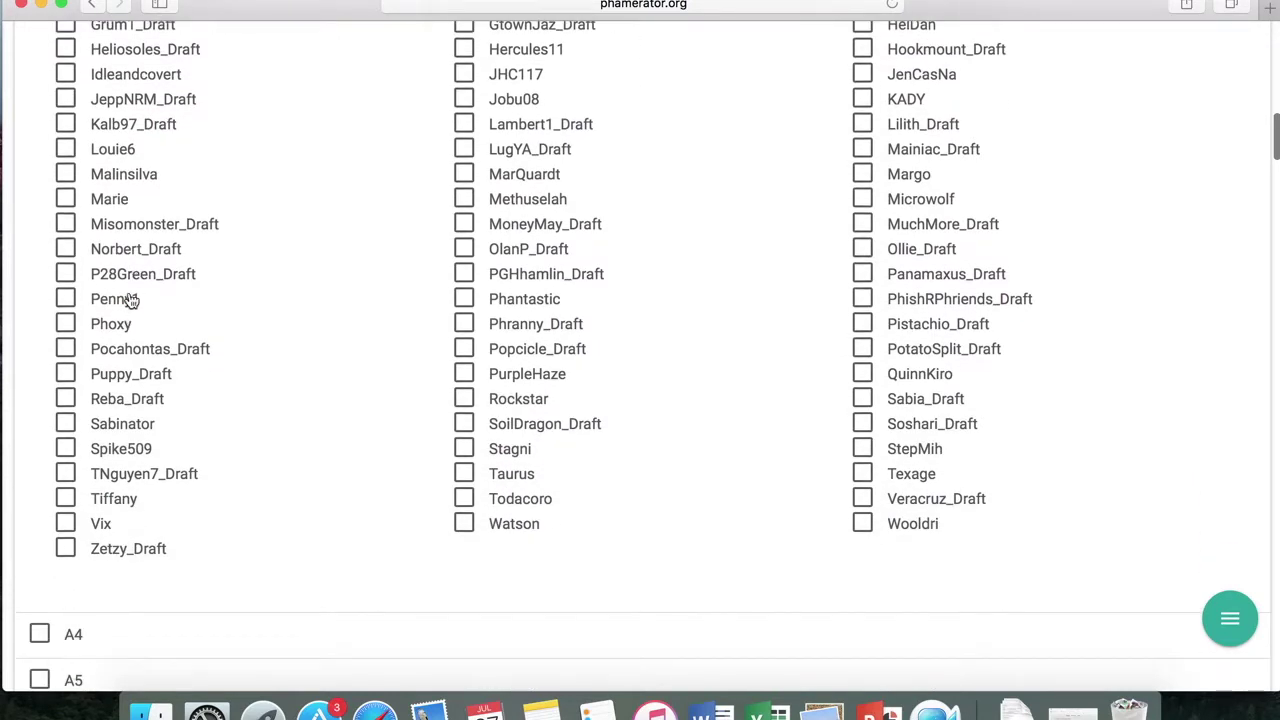
{"action": "left_click", "coordinate": [118, 296]}
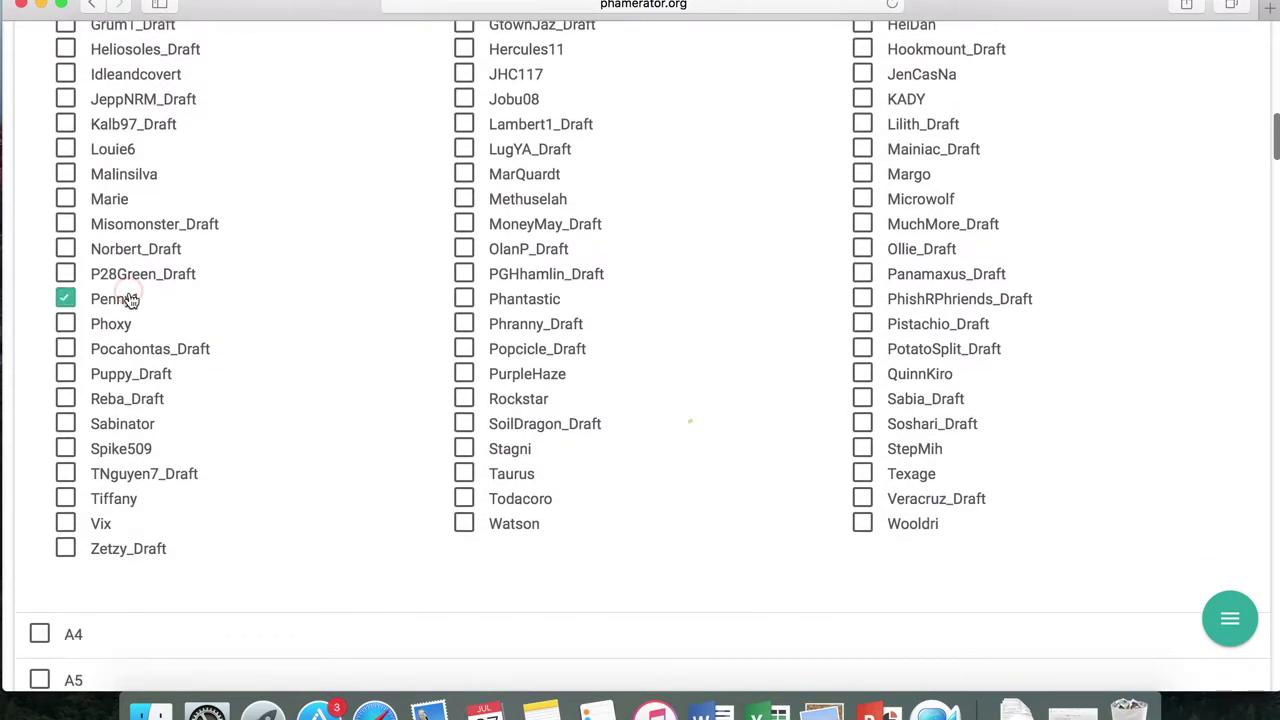
{"action": "left_click", "coordinate": [116, 501]}
{"action": "scroll", "coordinate": [118, 510], "scroll_direction": "up", "scroll_amount": 10}
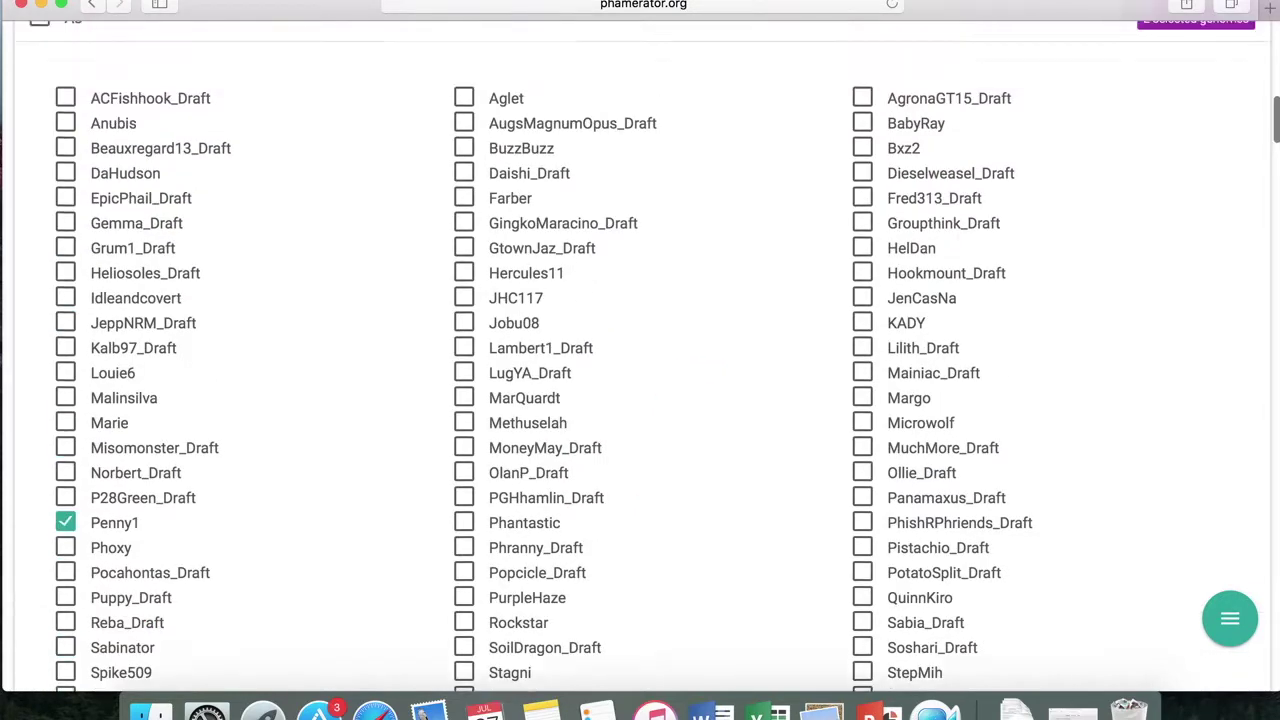
{"action": "scroll", "coordinate": [1066, 647], "scroll_direction": "up", "scroll_amount": 10}
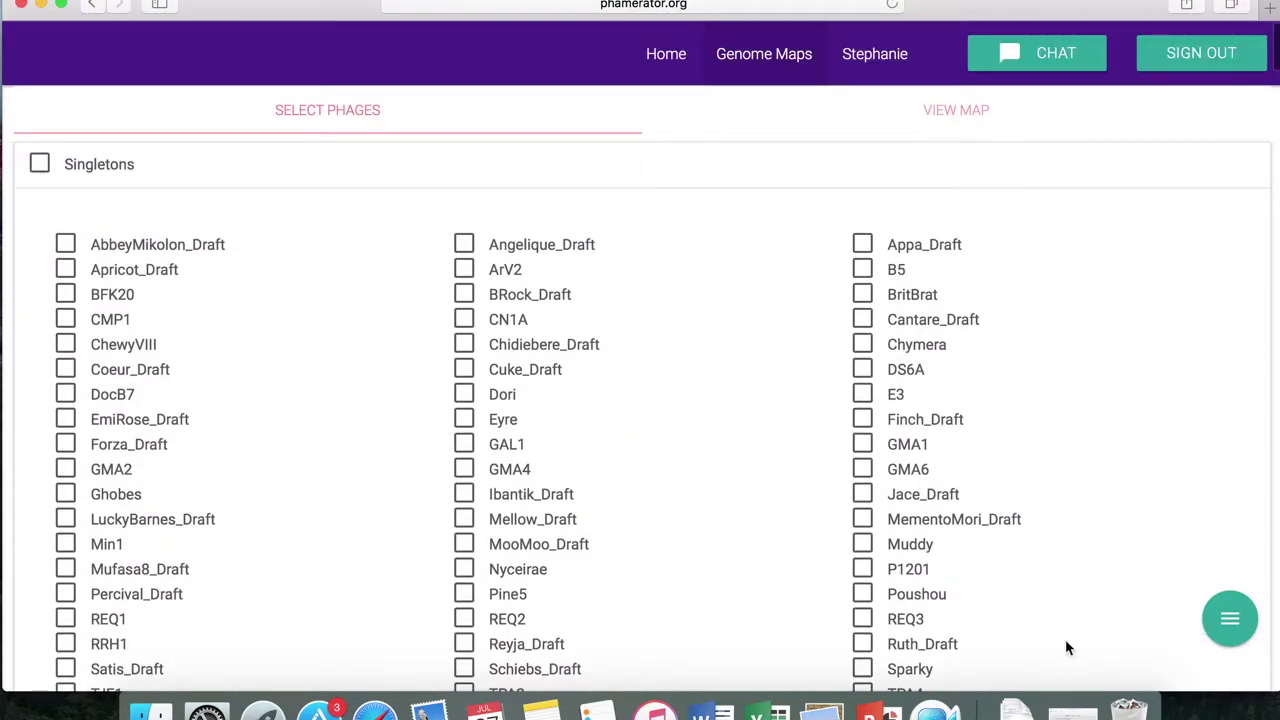
{"action": "left_click", "coordinate": [953, 113]}
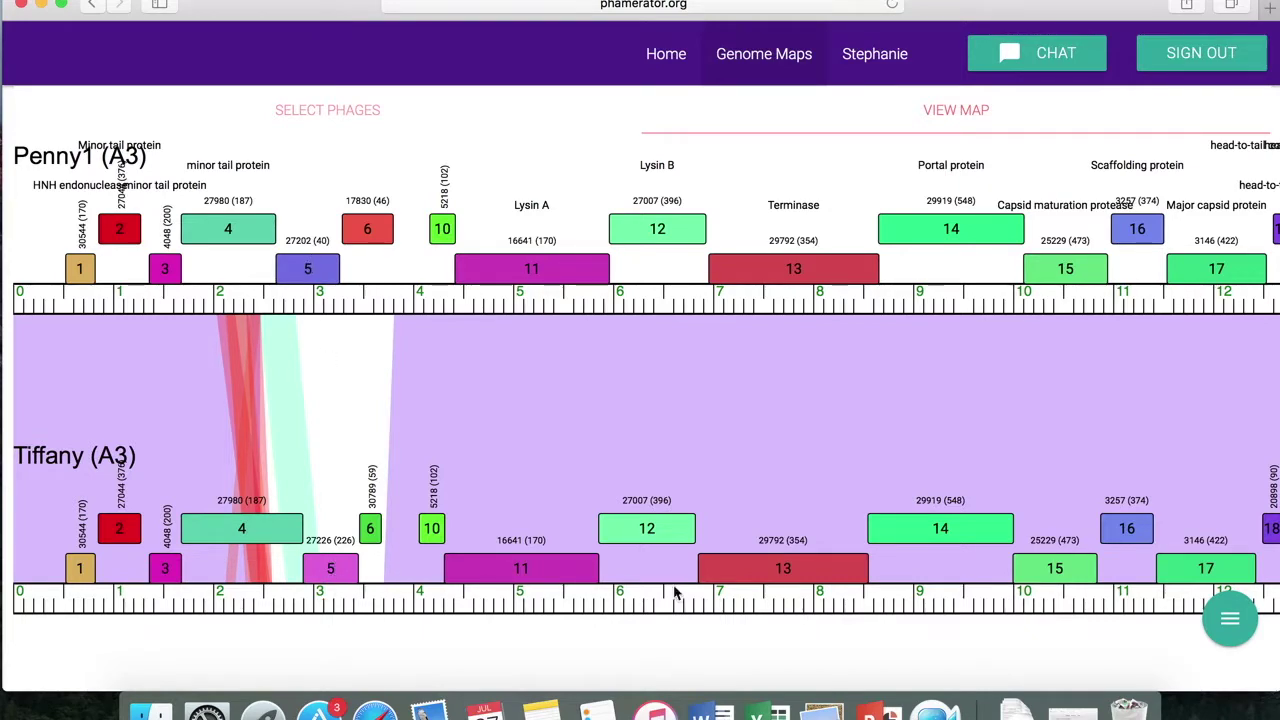
{"action": "scroll", "coordinate": [674, 593], "scroll_direction": "right", "scroll_amount": 10}
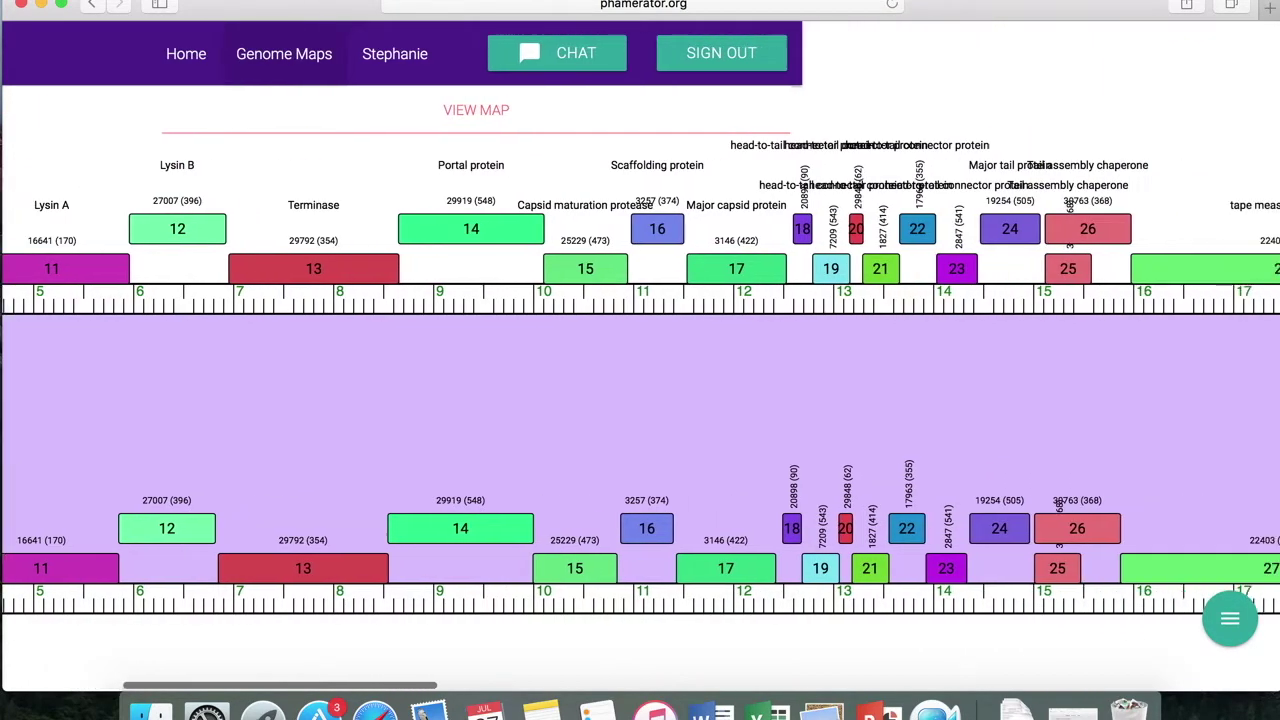
{"action": "scroll", "coordinate": [640, 400], "scroll_direction": "right", "scroll_amount": 20}
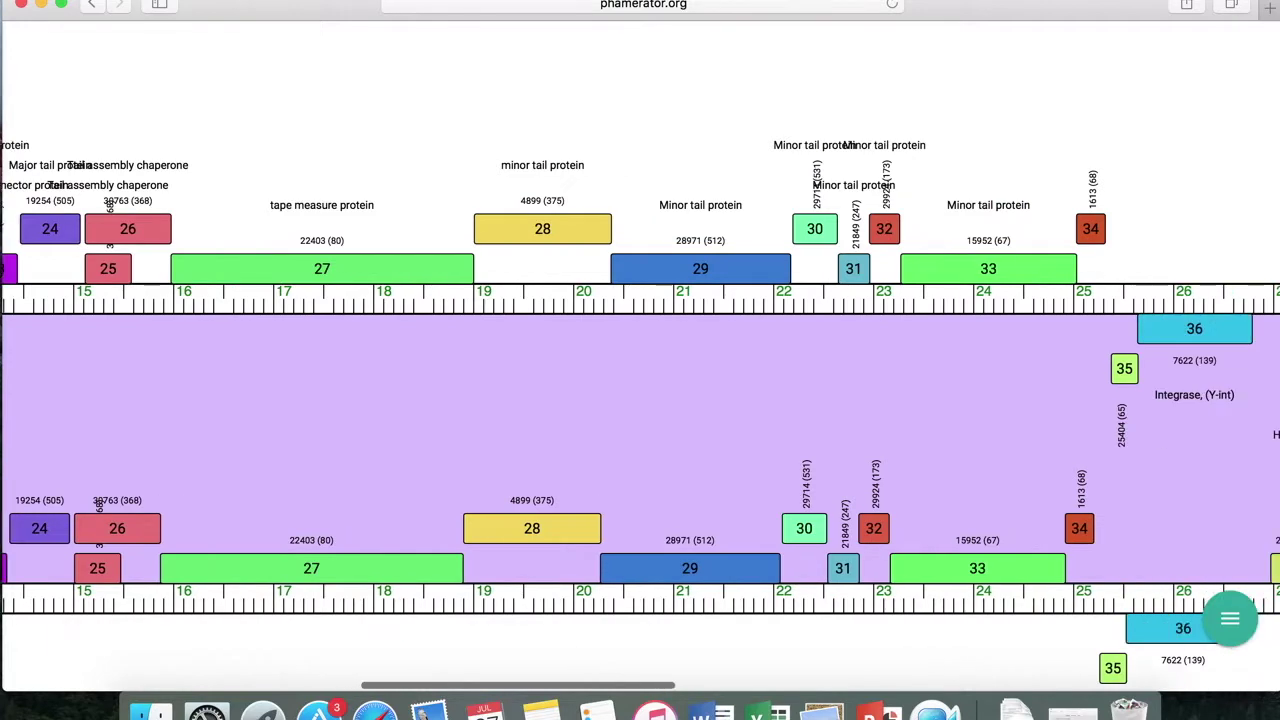
{"action": "scroll", "coordinate": [640, 400], "scroll_direction": "right", "scroll_amount": 20}
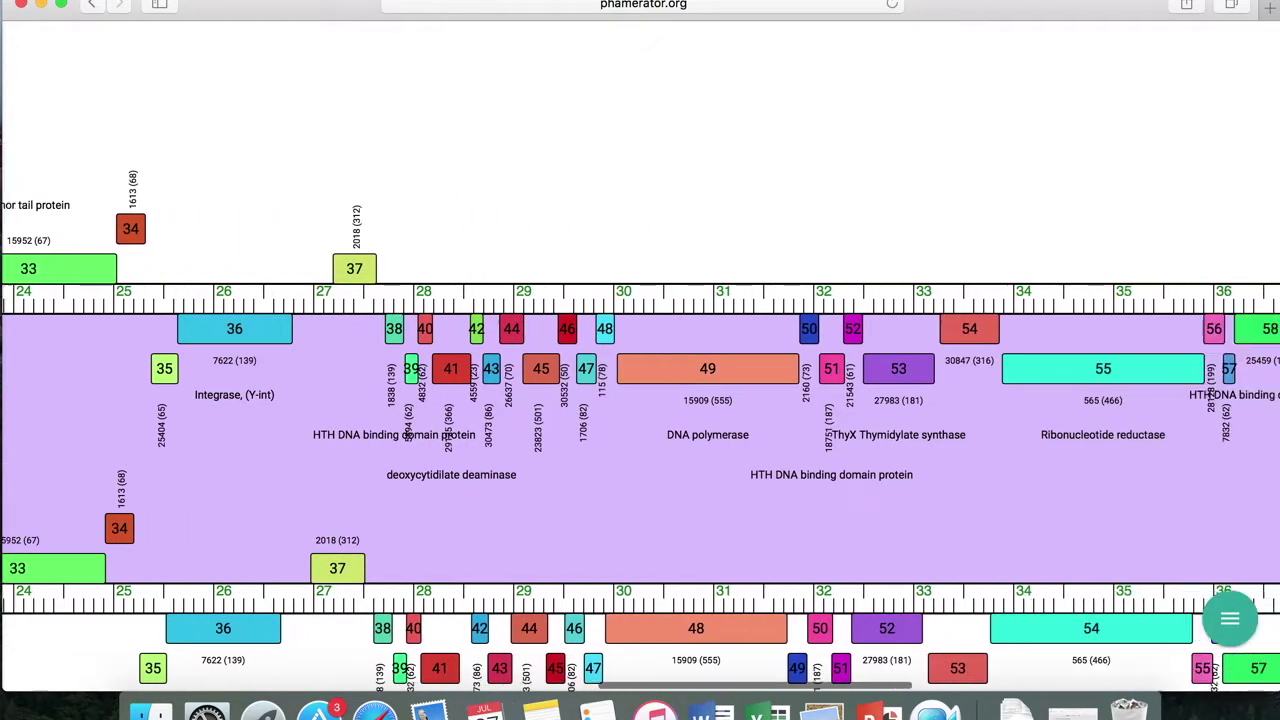
{"action": "scroll", "coordinate": [760, 628], "scroll_direction": "right", "scroll_amount": 10}
{"action": "scroll", "coordinate": [760, 628], "scroll_direction": "left", "scroll_amount": 3}
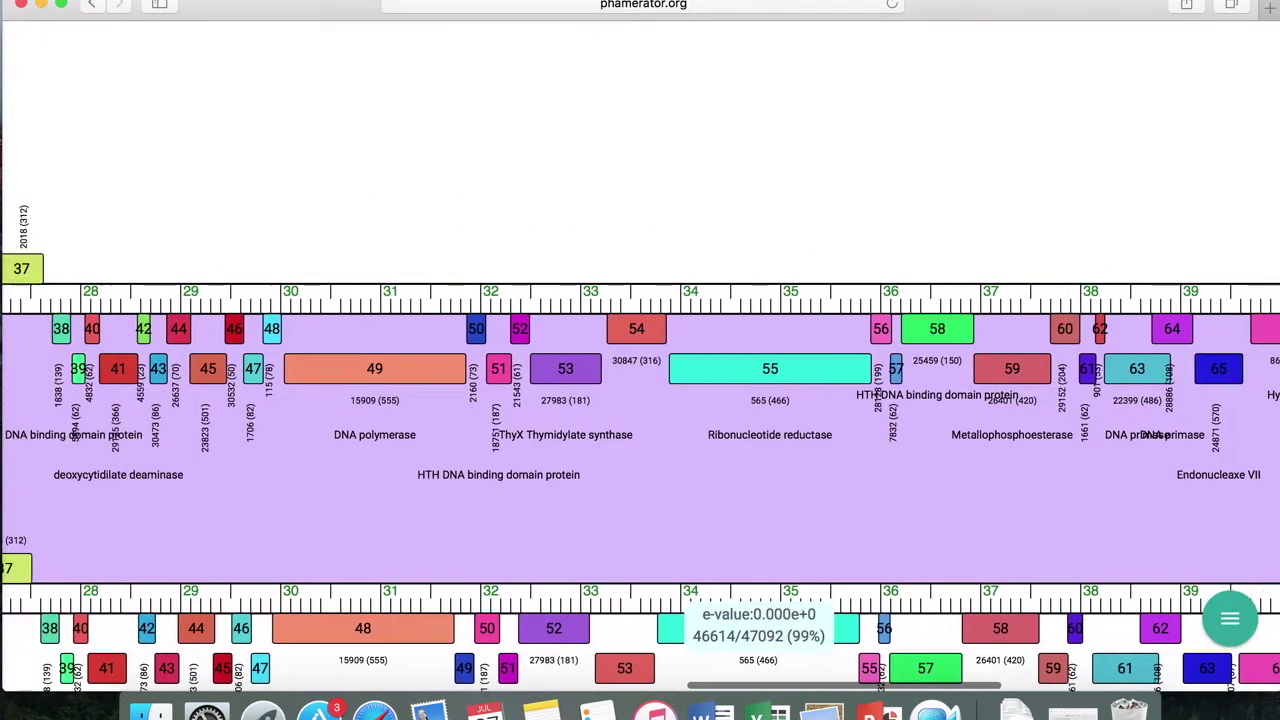
{"action": "scroll", "coordinate": [760, 628], "scroll_direction": "left", "scroll_amount": 20}
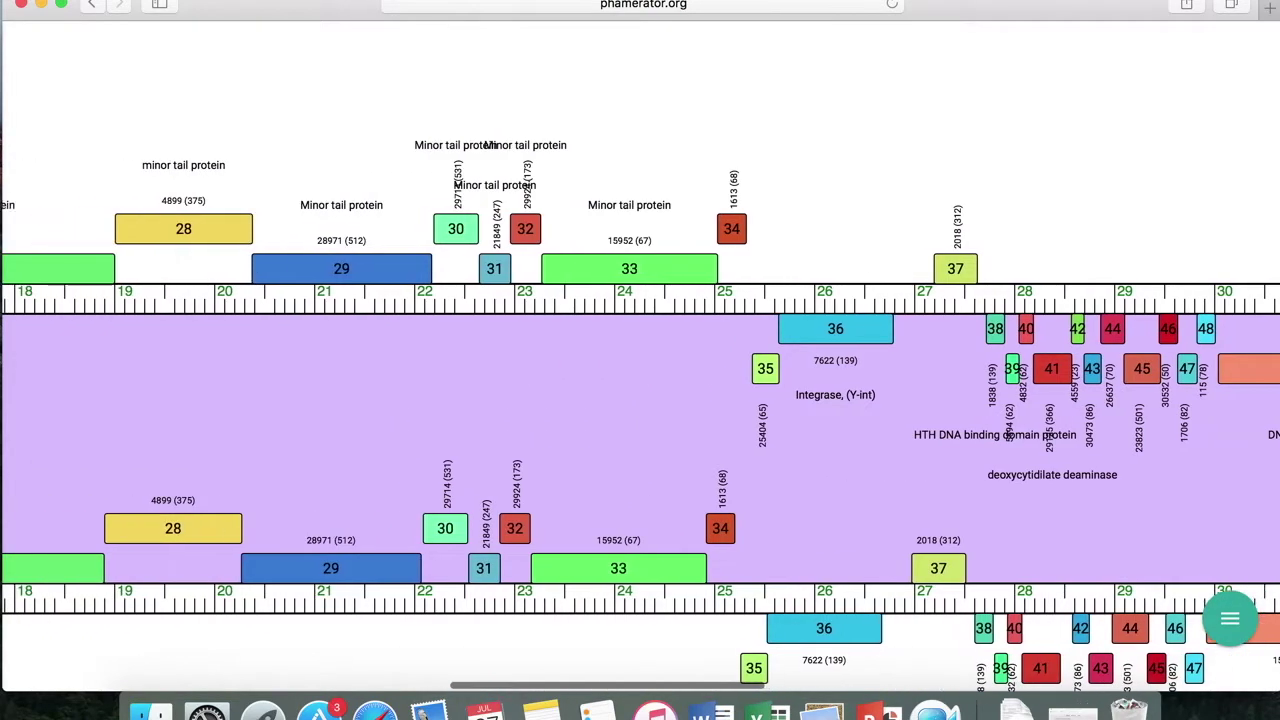
{"action": "scroll", "coordinate": [640, 400], "scroll_direction": "left", "scroll_amount": 20}
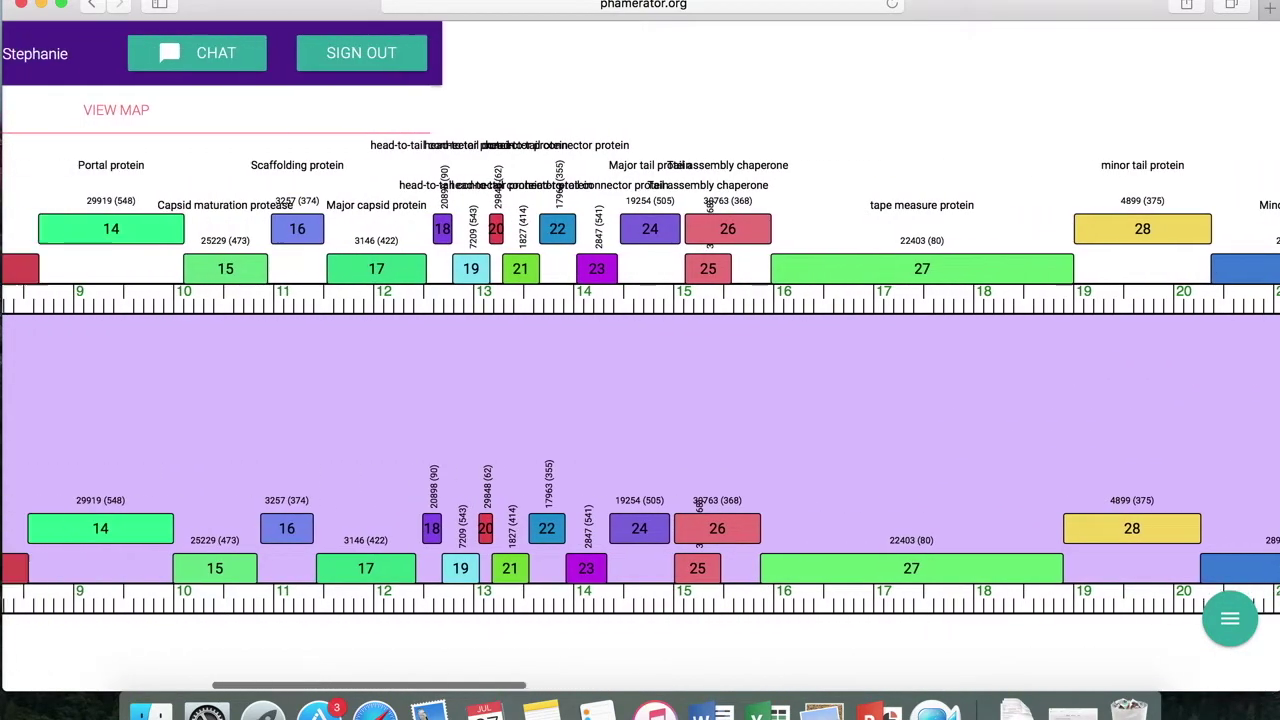
{"action": "scroll", "coordinate": [640, 400], "scroll_direction": "left", "scroll_amount": 10}
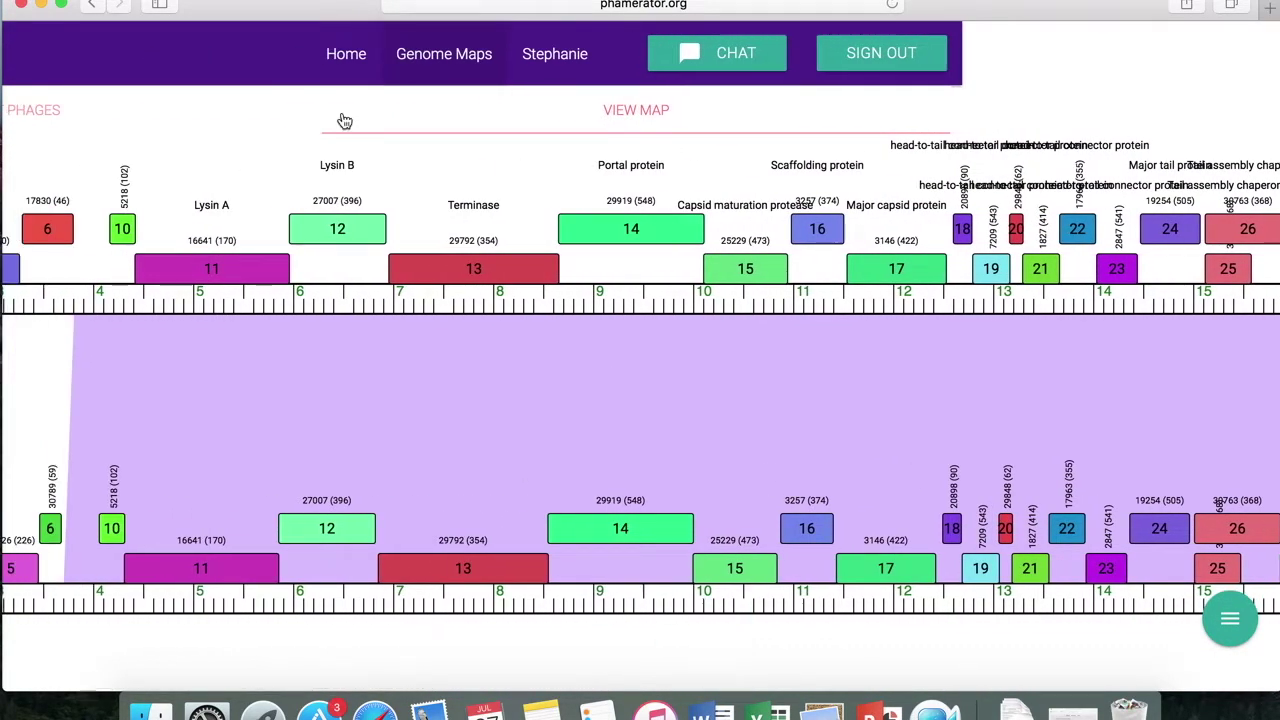
{"action": "scroll", "coordinate": [89, 149], "scroll_direction": "left", "scroll_amount": 8}
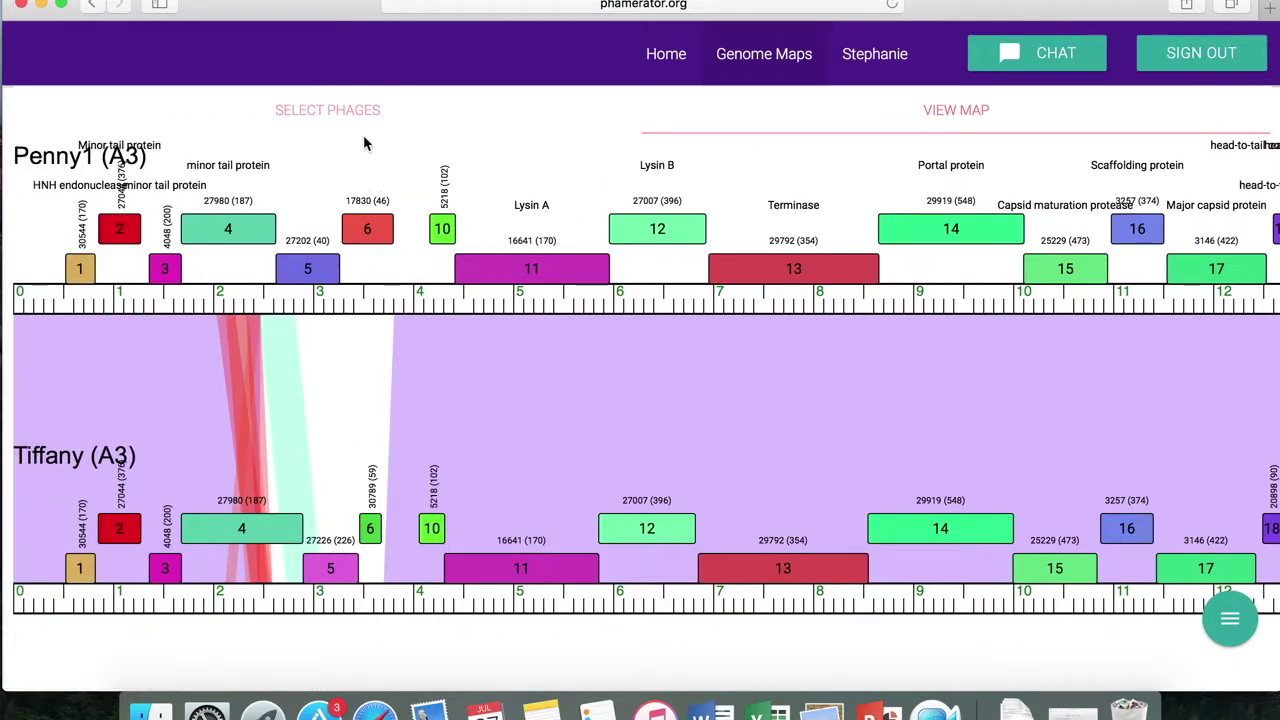
Back in the phage list, uncheck Tiffany under A3 while keeping Penny1 selected.
{"action": "left_click", "coordinate": [351, 120]}
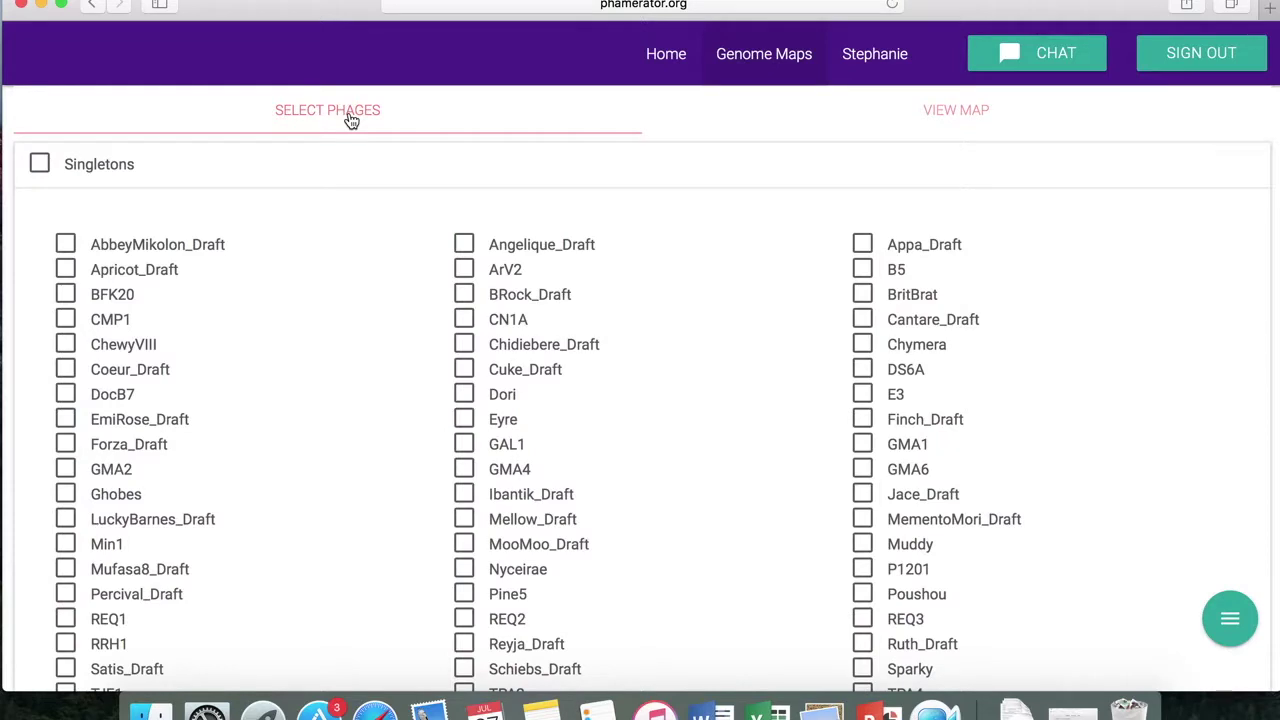
{"action": "scroll", "coordinate": [1139, 357], "scroll_direction": "down", "scroll_amount": 8}
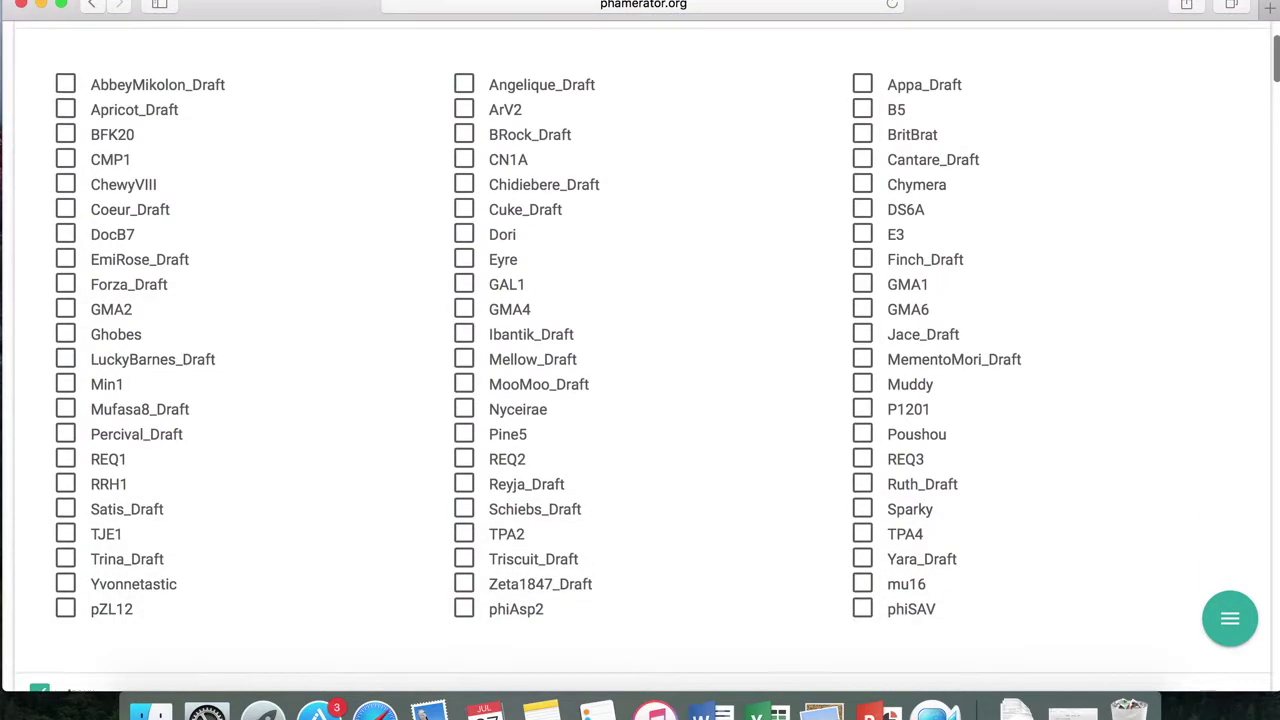
{"action": "scroll", "coordinate": [1139, 357], "scroll_direction": "up", "scroll_amount": 5}
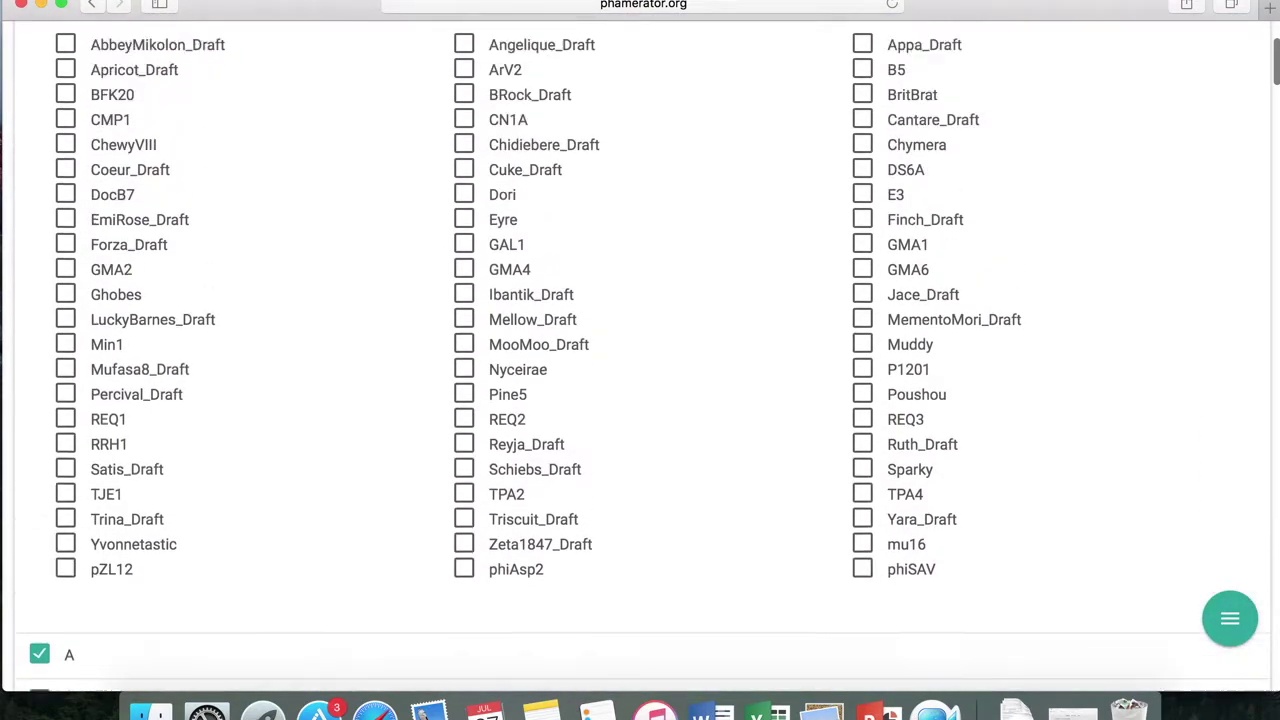
{"action": "scroll", "coordinate": [640, 356], "scroll_direction": "down", "scroll_amount": 7}
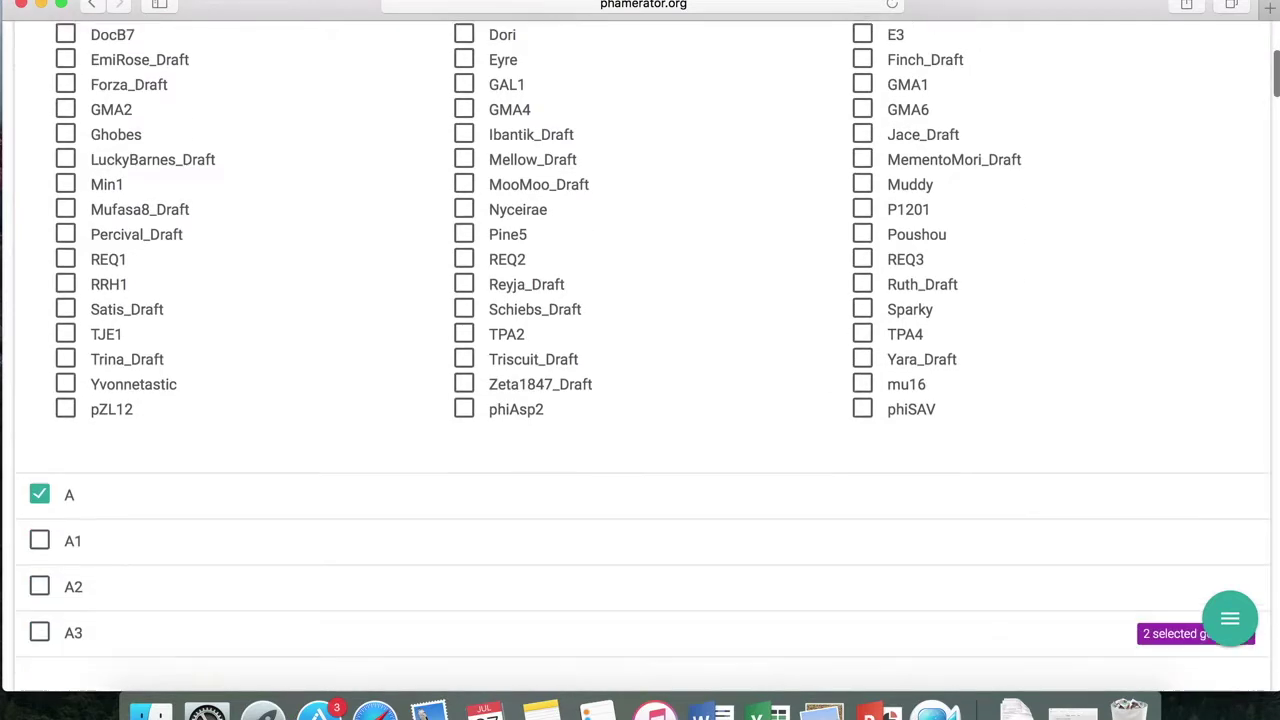
{"action": "scroll", "coordinate": [640, 356], "scroll_direction": "down", "scroll_amount": 4}
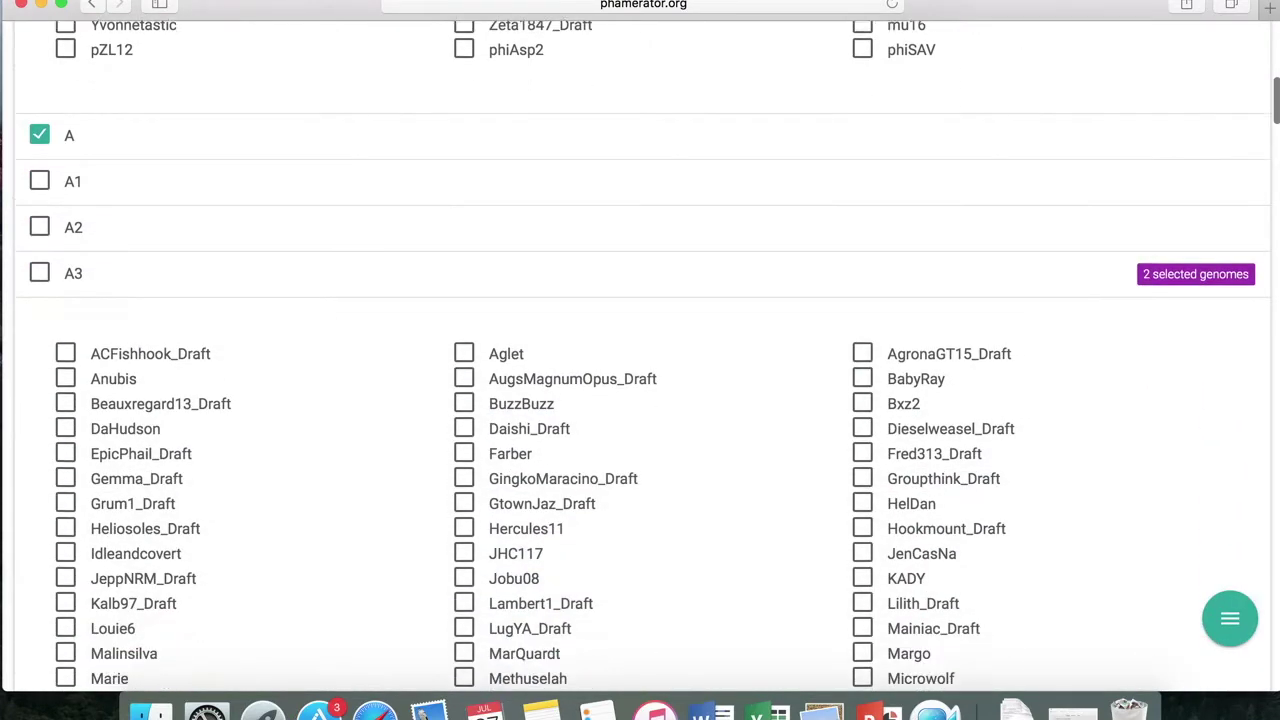
{"action": "scroll", "coordinate": [640, 356], "scroll_direction": "down", "scroll_amount": 10}
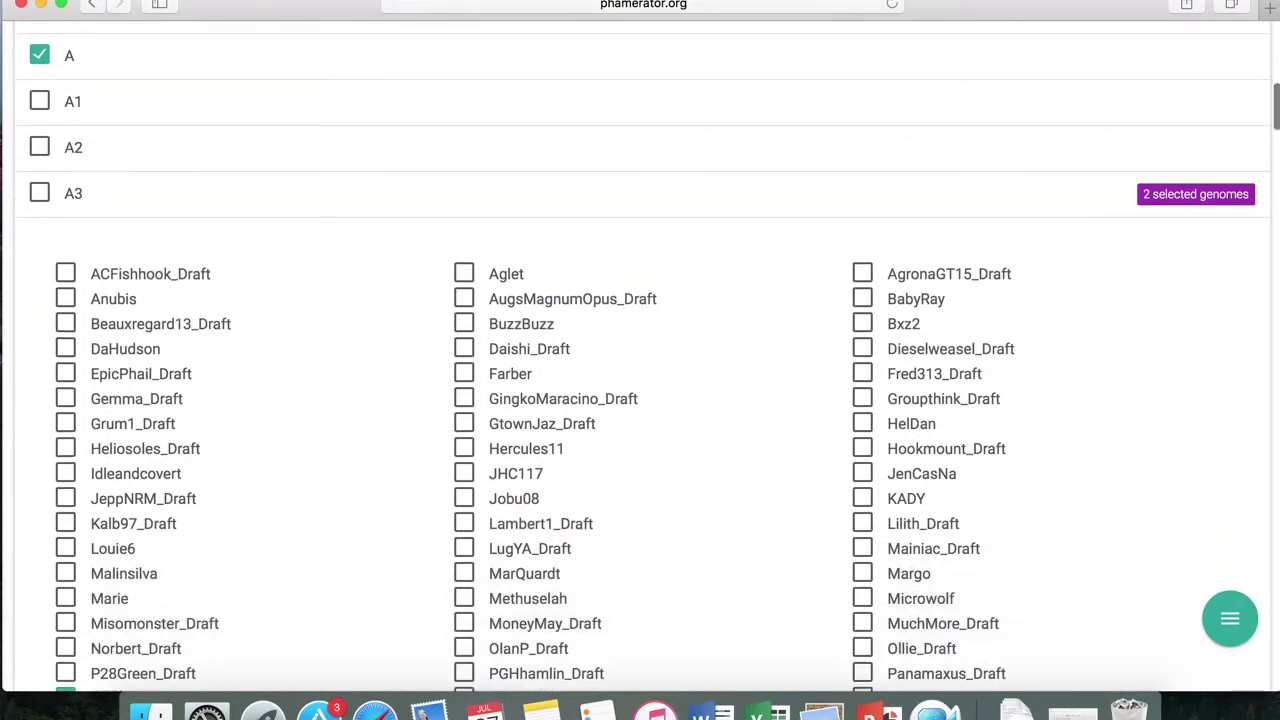
{"action": "scroll", "coordinate": [1142, 358], "scroll_direction": "down", "scroll_amount": 2}
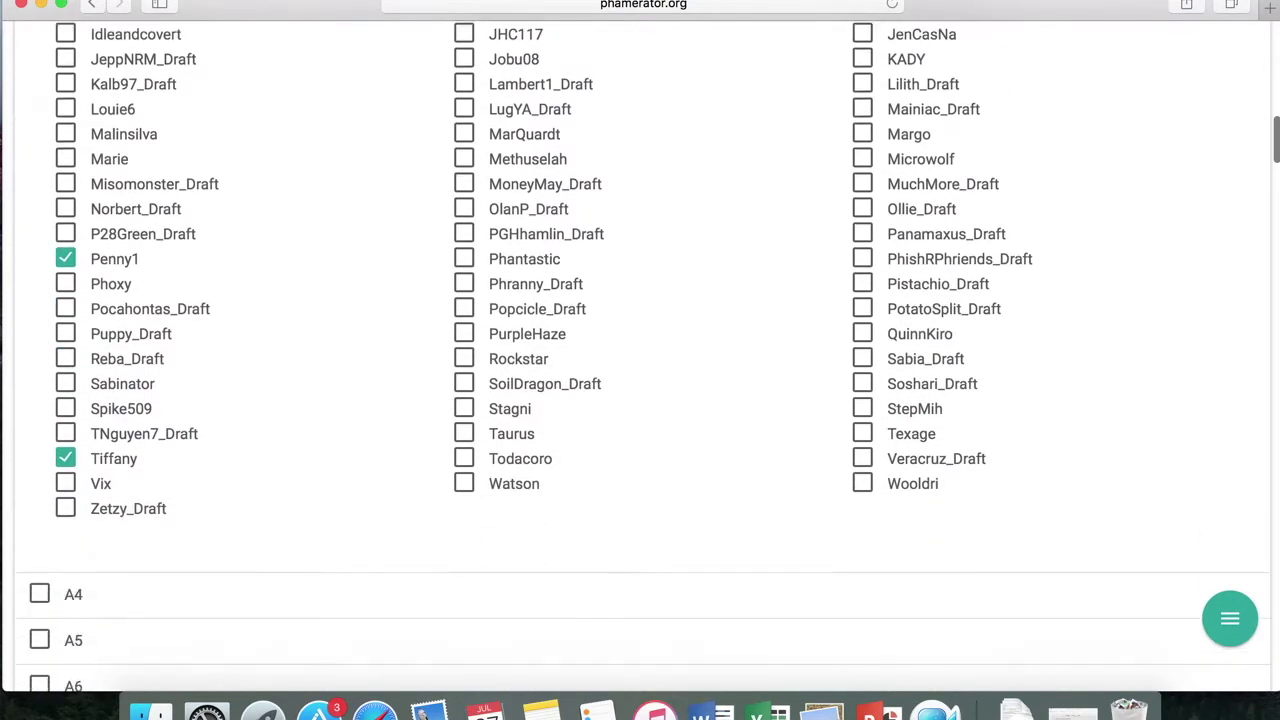
{"action": "left_click", "coordinate": [66, 458]}
Expand cluster A10, check Goose, and draw the Penny1 versus Goose map.
{"action": "scroll", "coordinate": [76, 466], "scroll_direction": "down", "scroll_amount": 2}
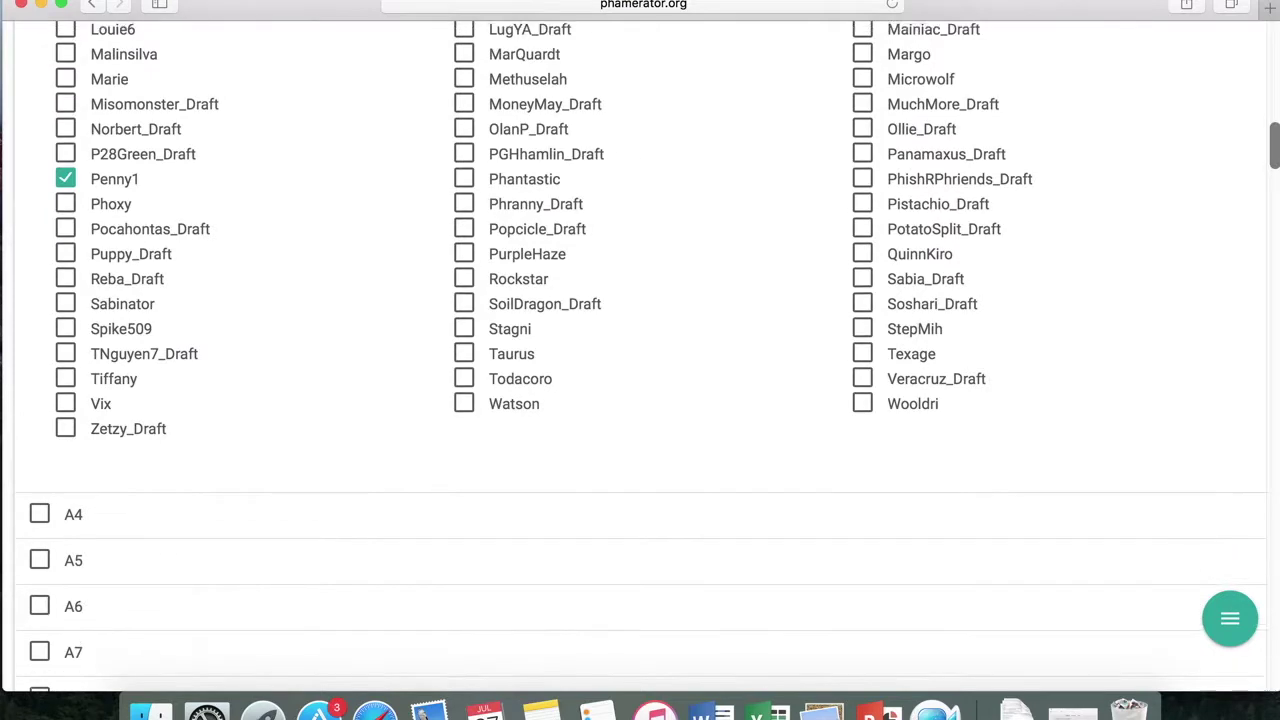
{"action": "scroll", "coordinate": [640, 360], "scroll_direction": "down", "scroll_amount": 9}
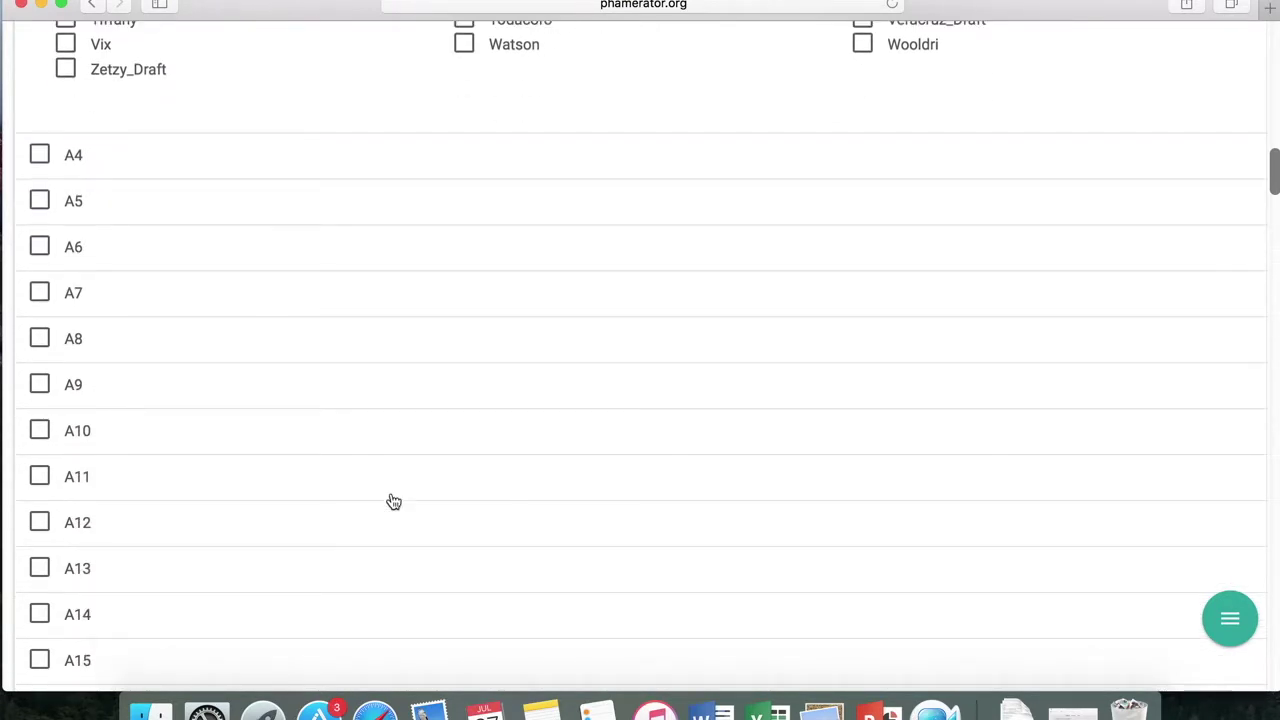
{"action": "left_click", "coordinate": [179, 432]}
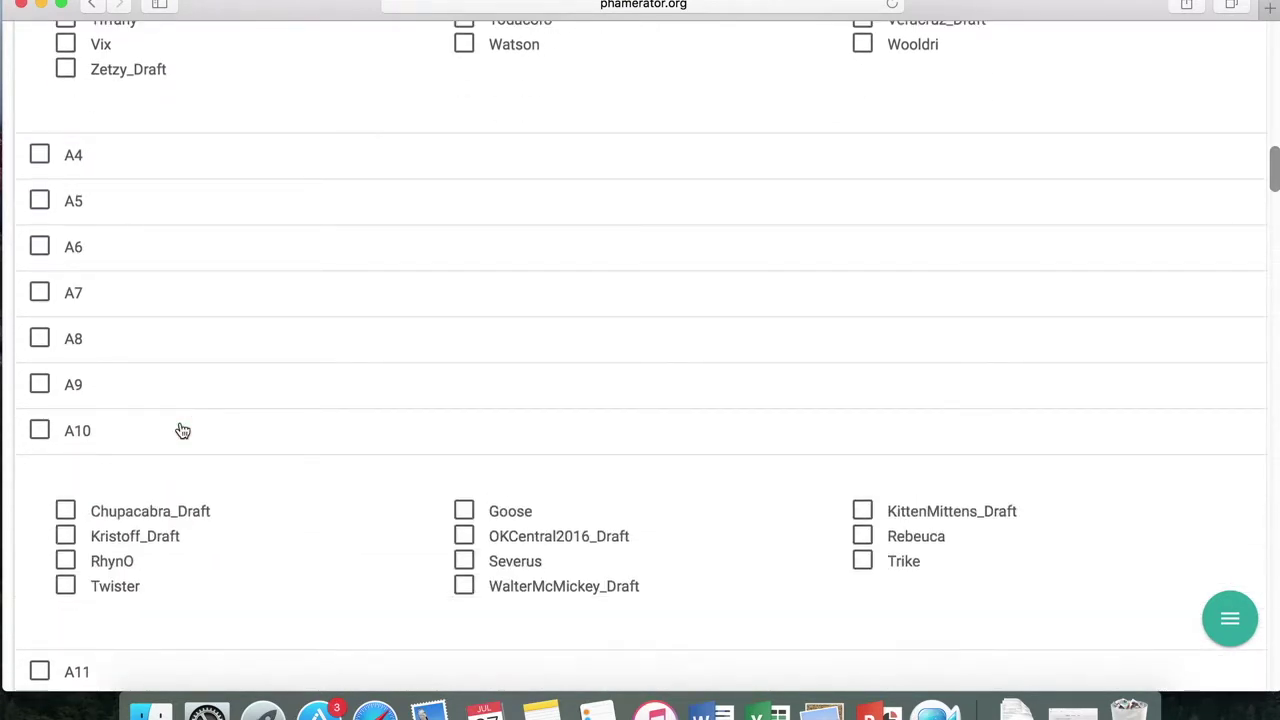
{"action": "left_click", "coordinate": [464, 512]}
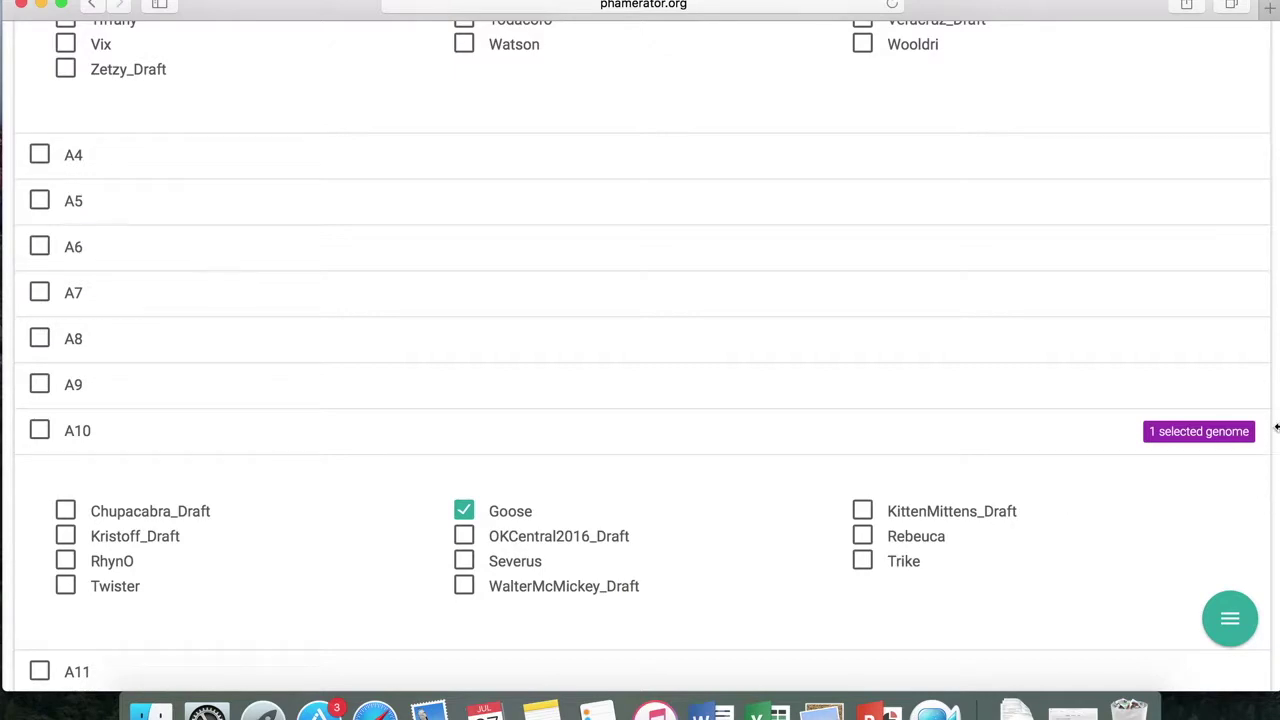
{"action": "scroll", "coordinate": [1276, 428], "scroll_direction": "up", "scroll_amount": 10}
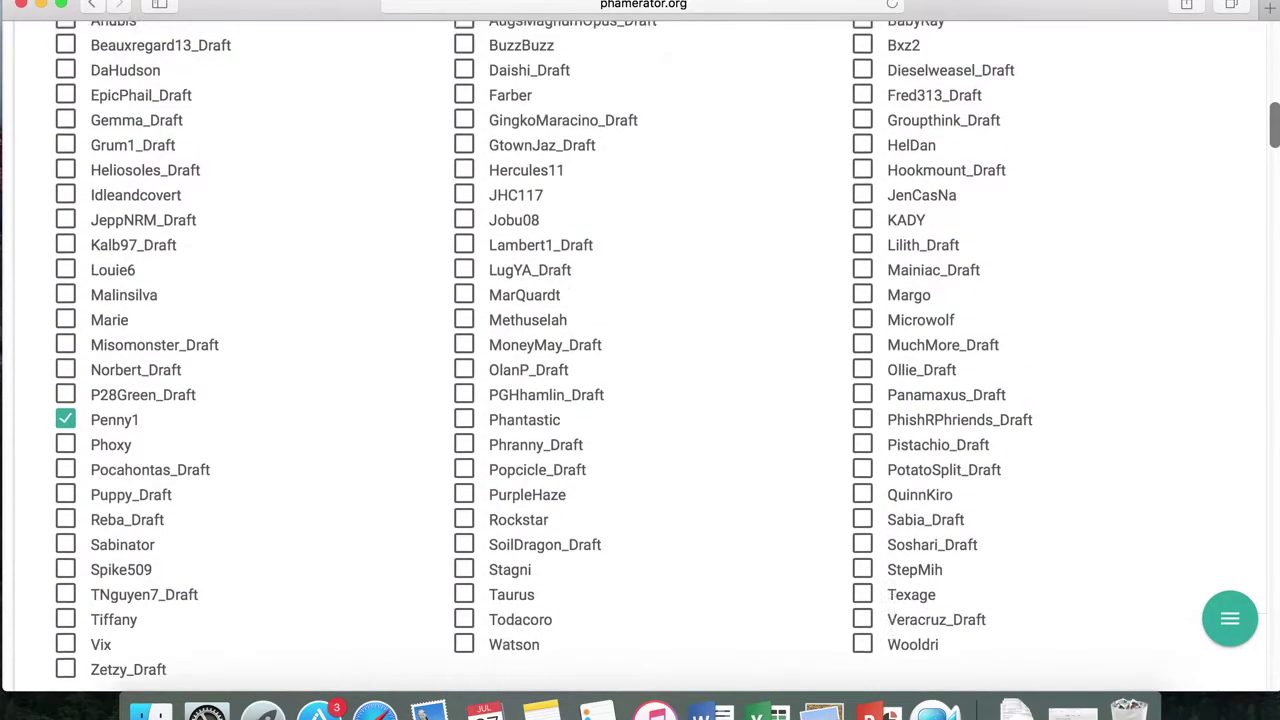
{"action": "scroll", "coordinate": [640, 360], "scroll_direction": "up", "scroll_amount": 15}
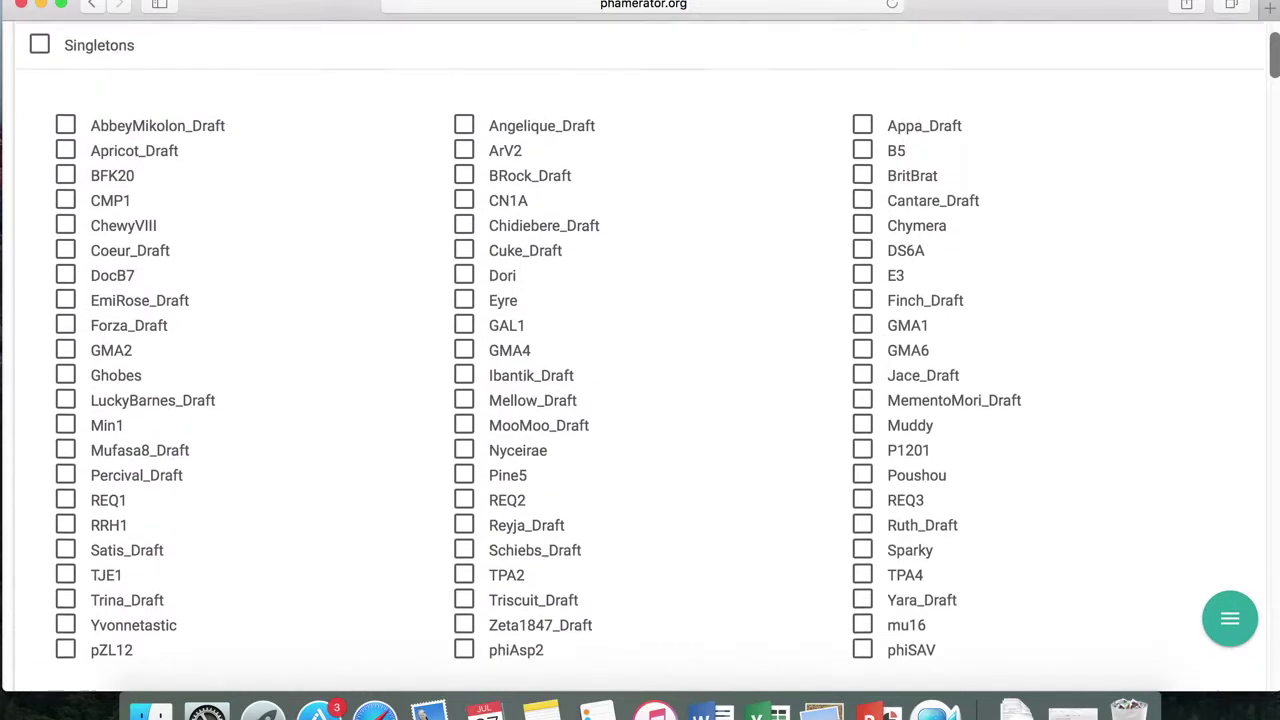
{"action": "scroll", "coordinate": [640, 360], "scroll_direction": "up", "scroll_amount": 3}
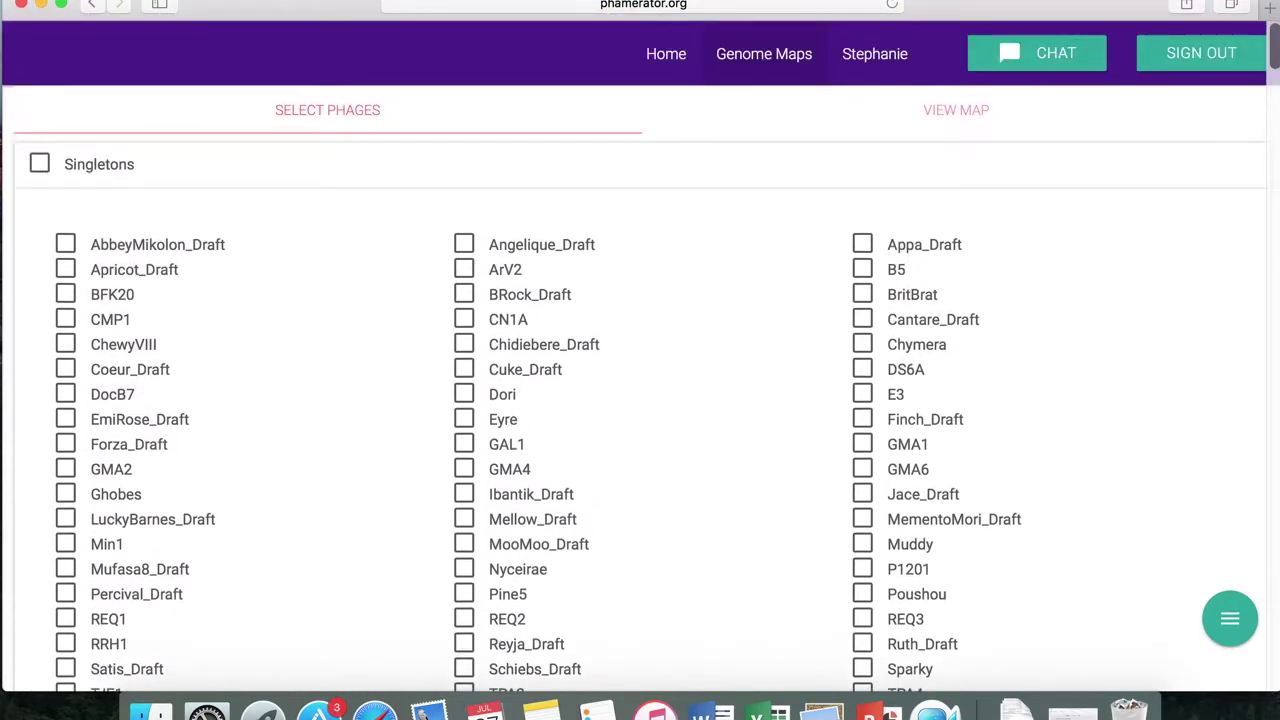
{"action": "left_click", "coordinate": [972, 118]}
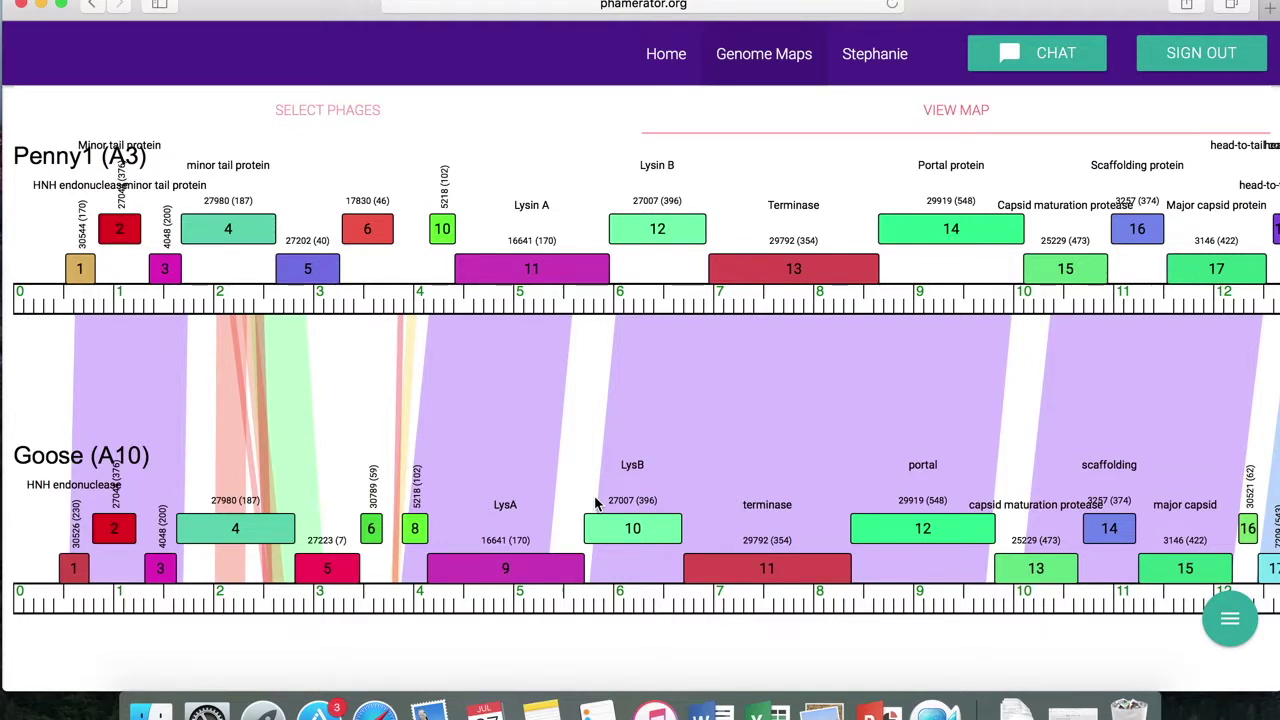
Scroll across the Penny1–Goose map and back, then return to the phage selection list.
{"action": "scroll", "coordinate": [596, 503], "scroll_direction": "right", "scroll_amount": 10}
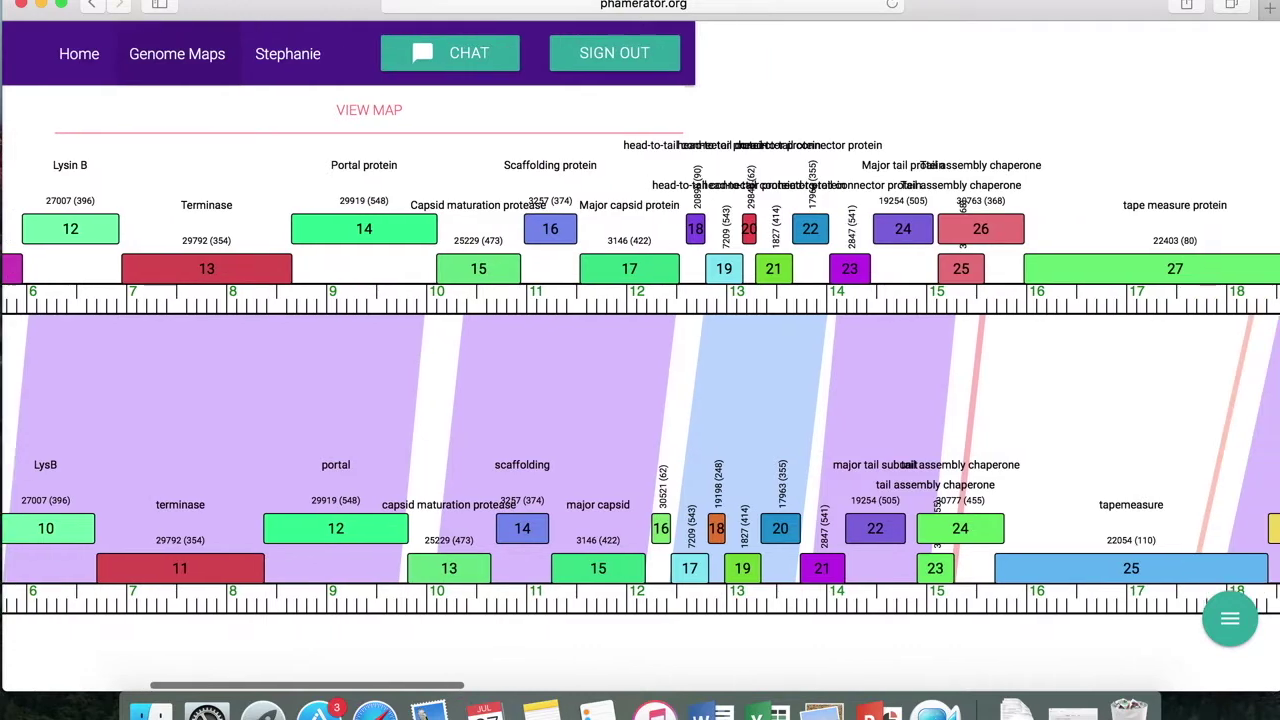
{"action": "scroll", "coordinate": [640, 415], "scroll_direction": "right", "scroll_amount": 15}
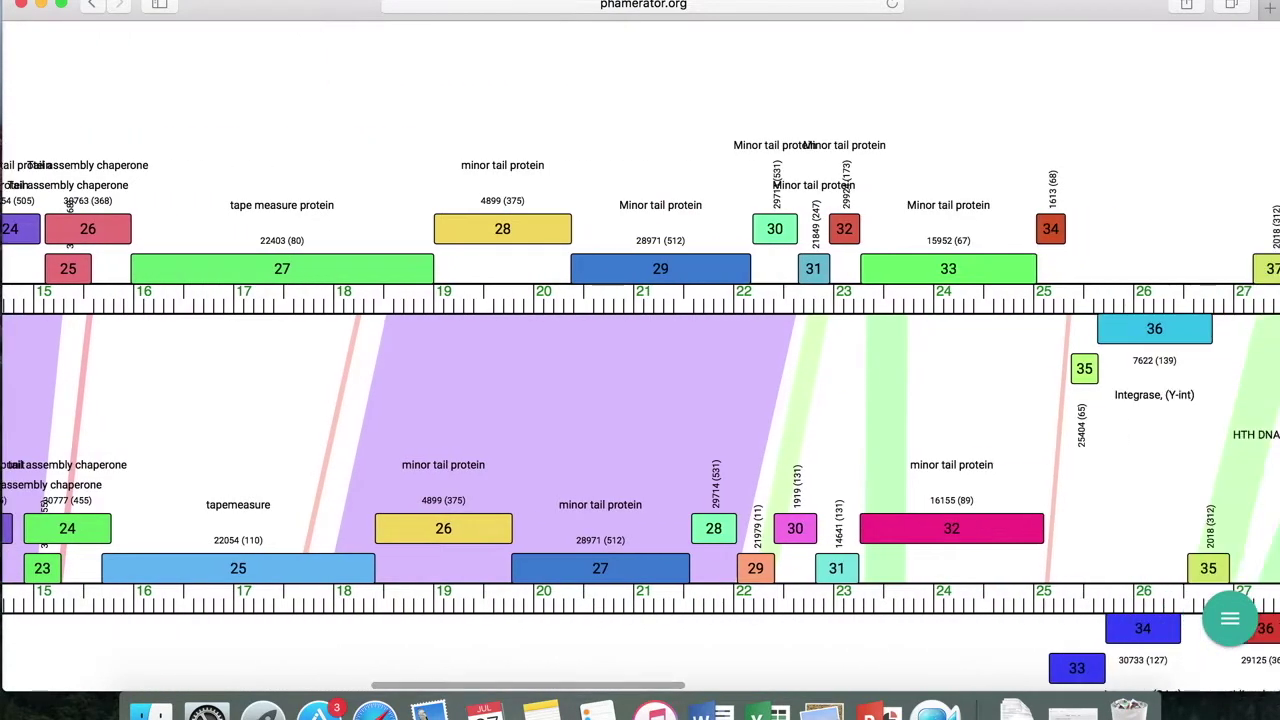
{"action": "scroll", "coordinate": [650, 515], "scroll_direction": "left", "scroll_amount": 10}
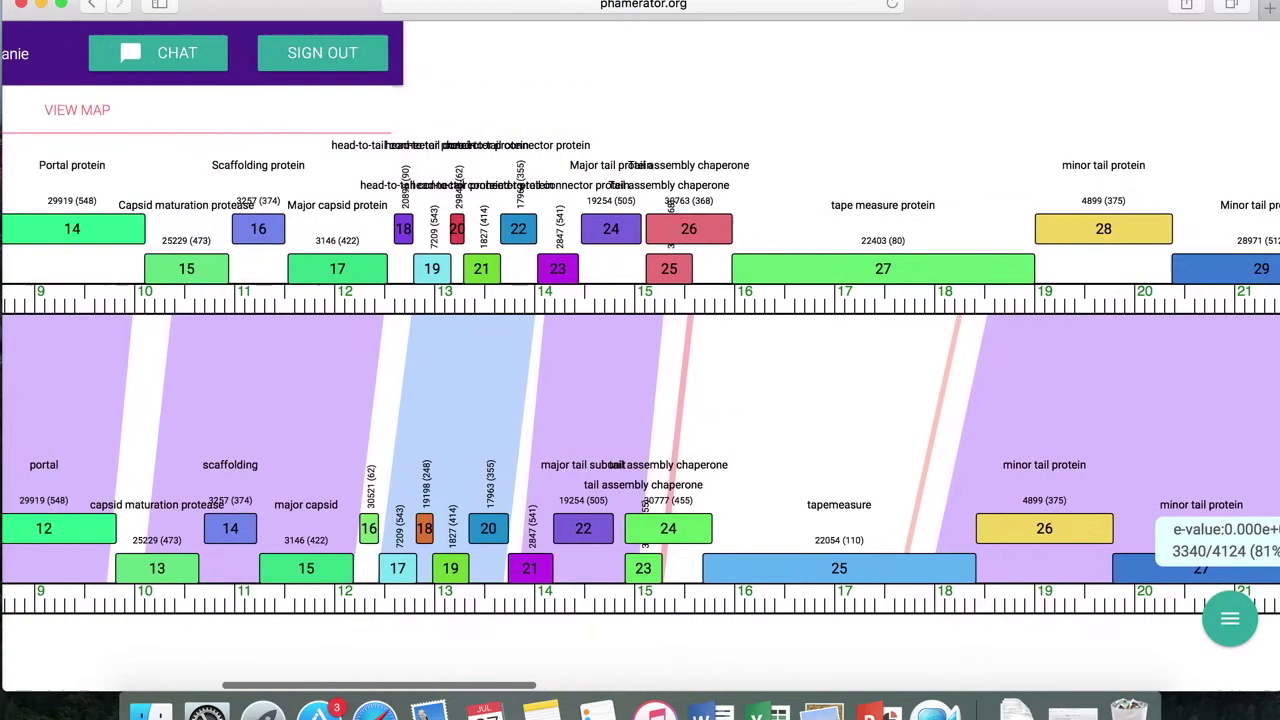
{"action": "scroll", "coordinate": [640, 450], "scroll_direction": "left", "scroll_amount": 15}
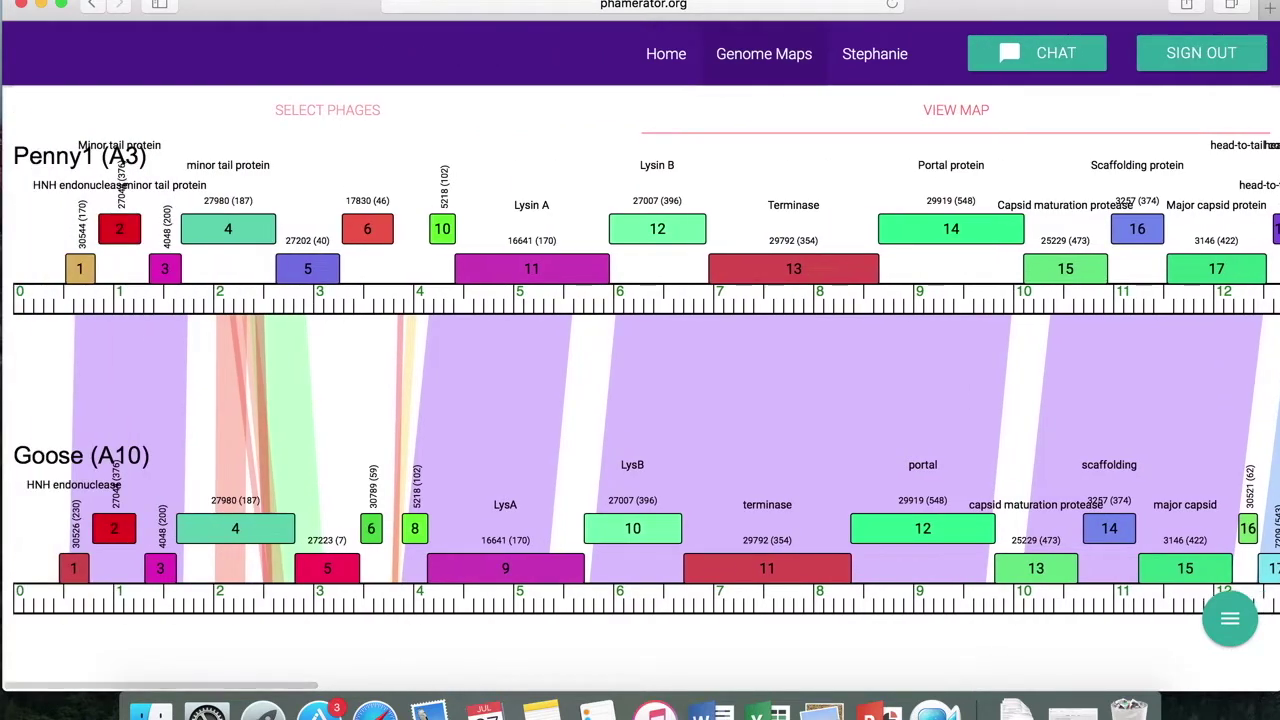
{"action": "left_click", "coordinate": [324, 113]}
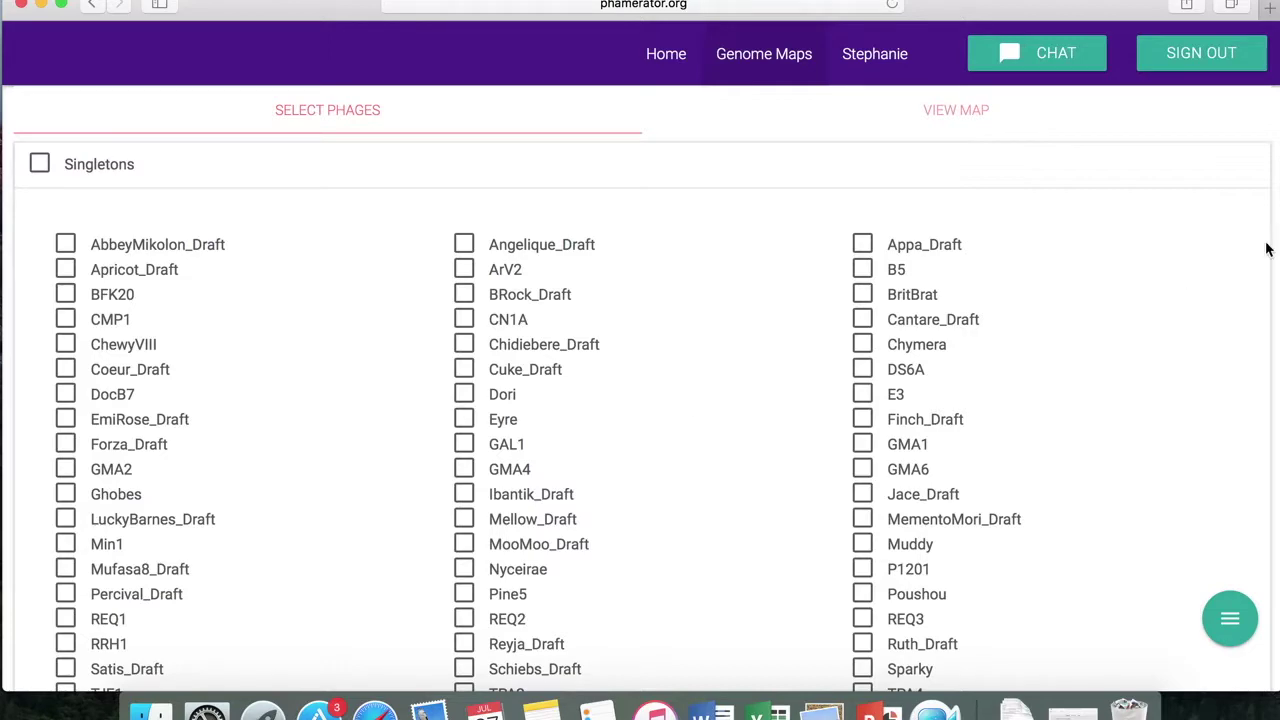
Uncheck Goose under cluster A10.
{"action": "scroll", "coordinate": [1268, 249], "scroll_direction": "down", "scroll_amount": 10}
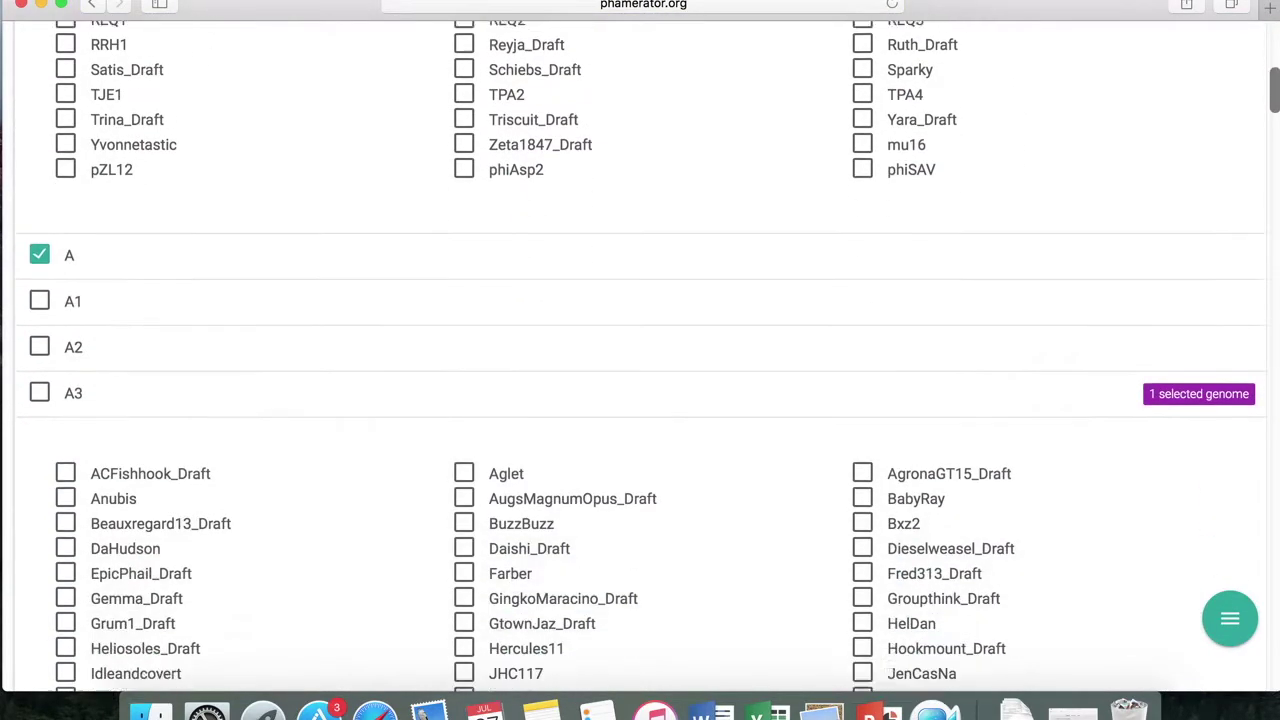
{"action": "scroll", "coordinate": [640, 360], "scroll_direction": "down", "scroll_amount": 15}
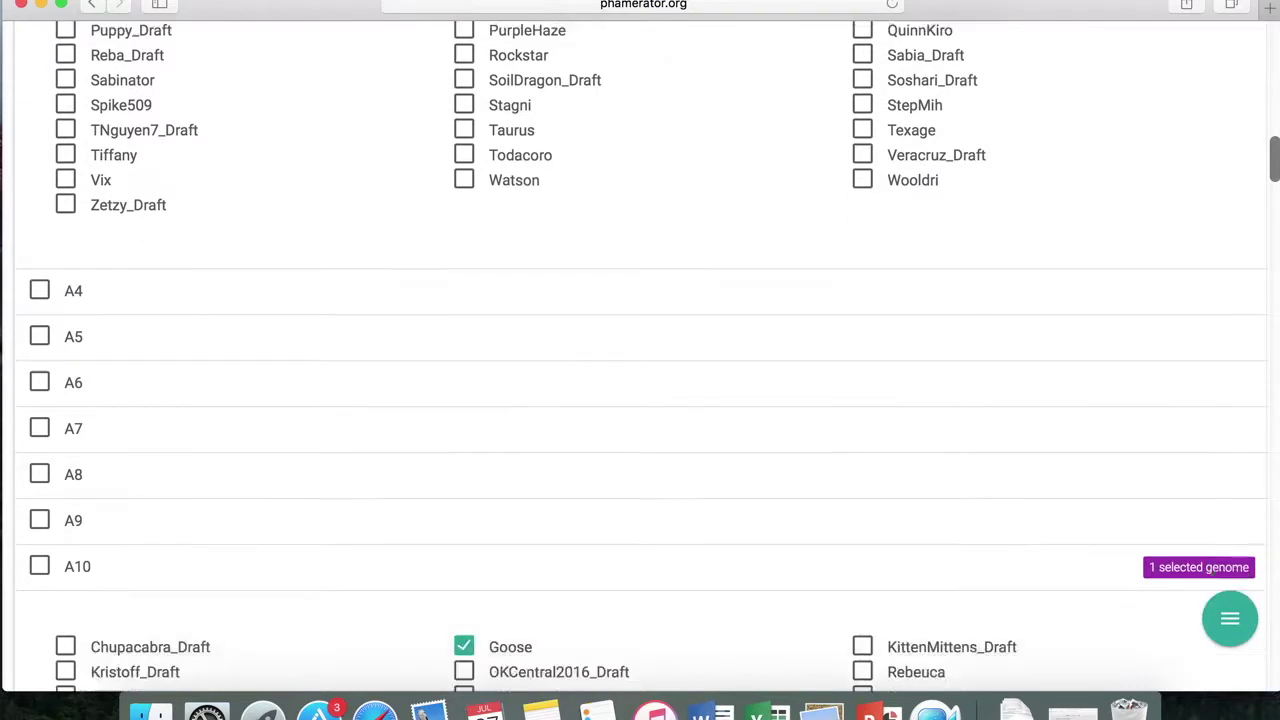
{"action": "scroll", "coordinate": [640, 360], "scroll_direction": "down", "scroll_amount": 7}
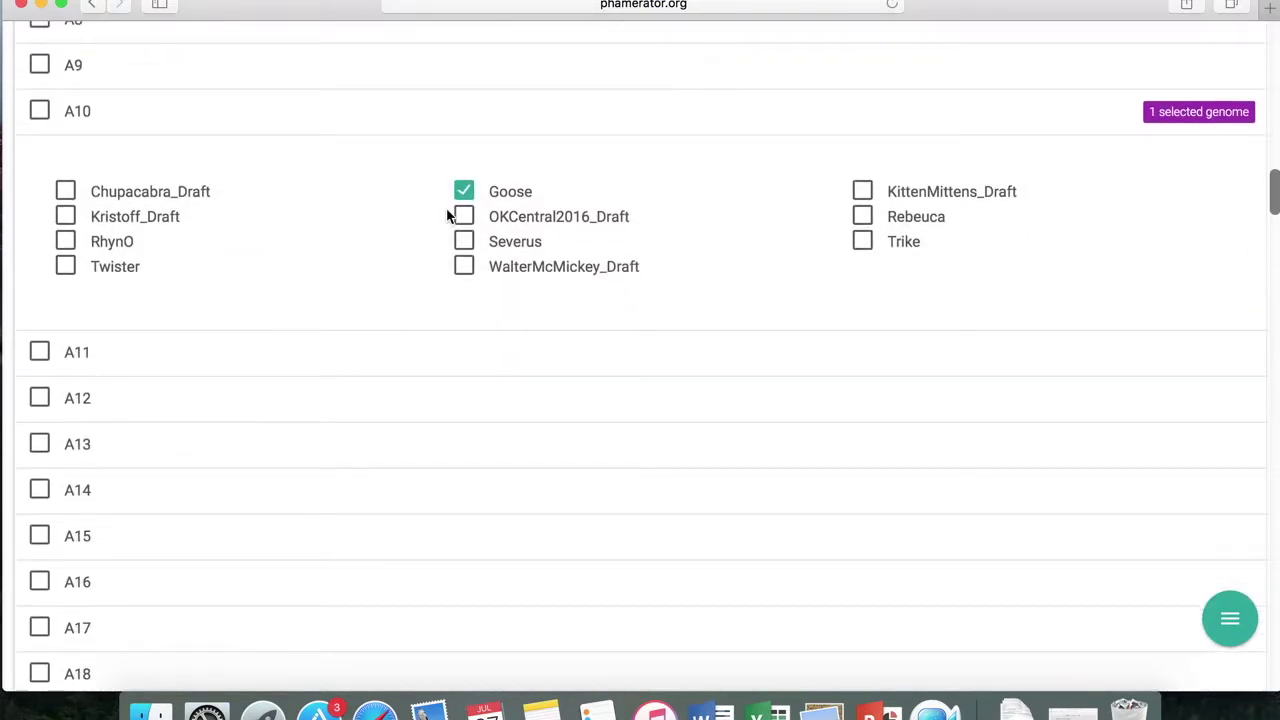
{"action": "left_click", "coordinate": [467, 193]}
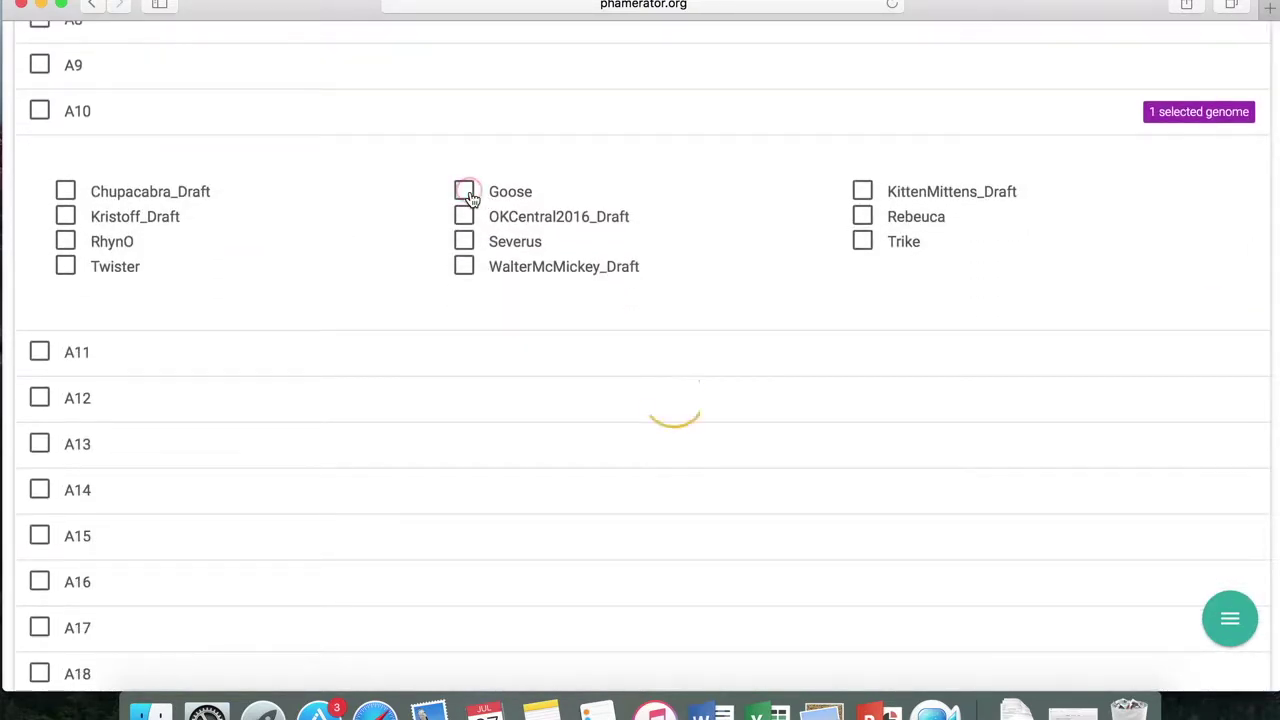
Expand clusters AV and B1, check Fang, and return to the top of the list.
{"action": "scroll", "coordinate": [1277, 387], "scroll_direction": "down", "scroll_amount": 8}
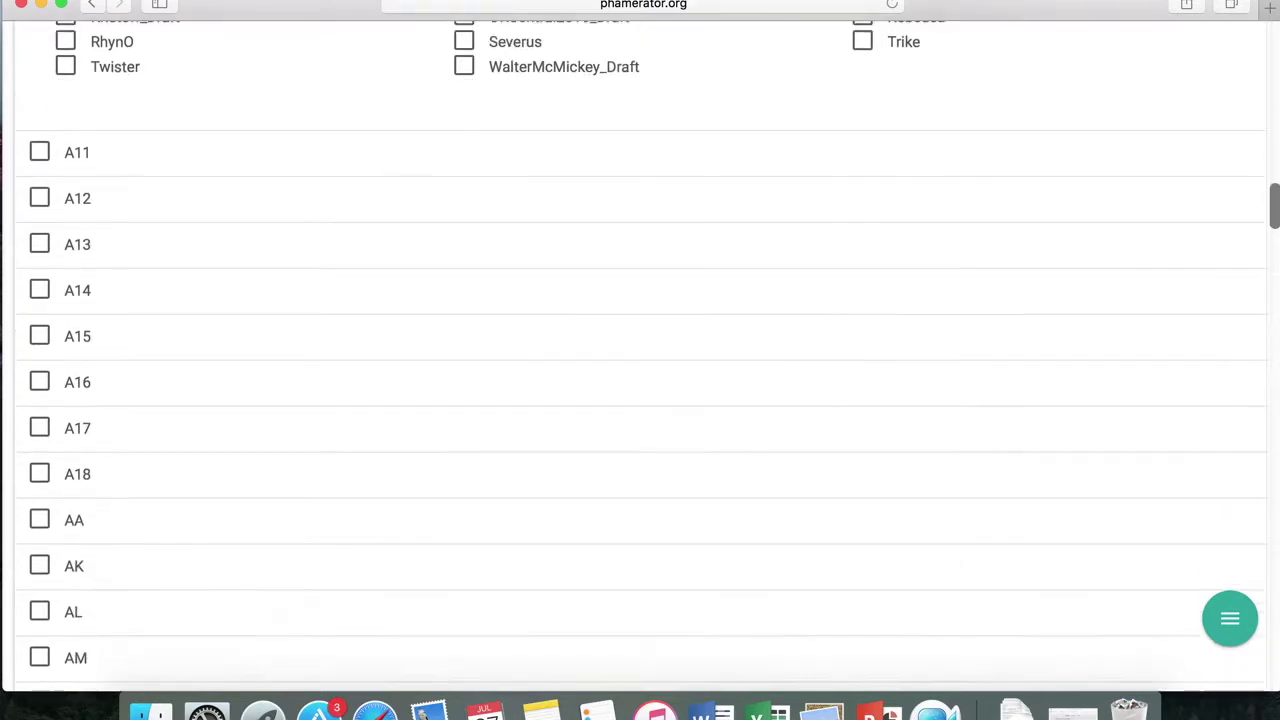
{"action": "scroll", "coordinate": [197, 210], "scroll_direction": "down", "scroll_amount": 8}
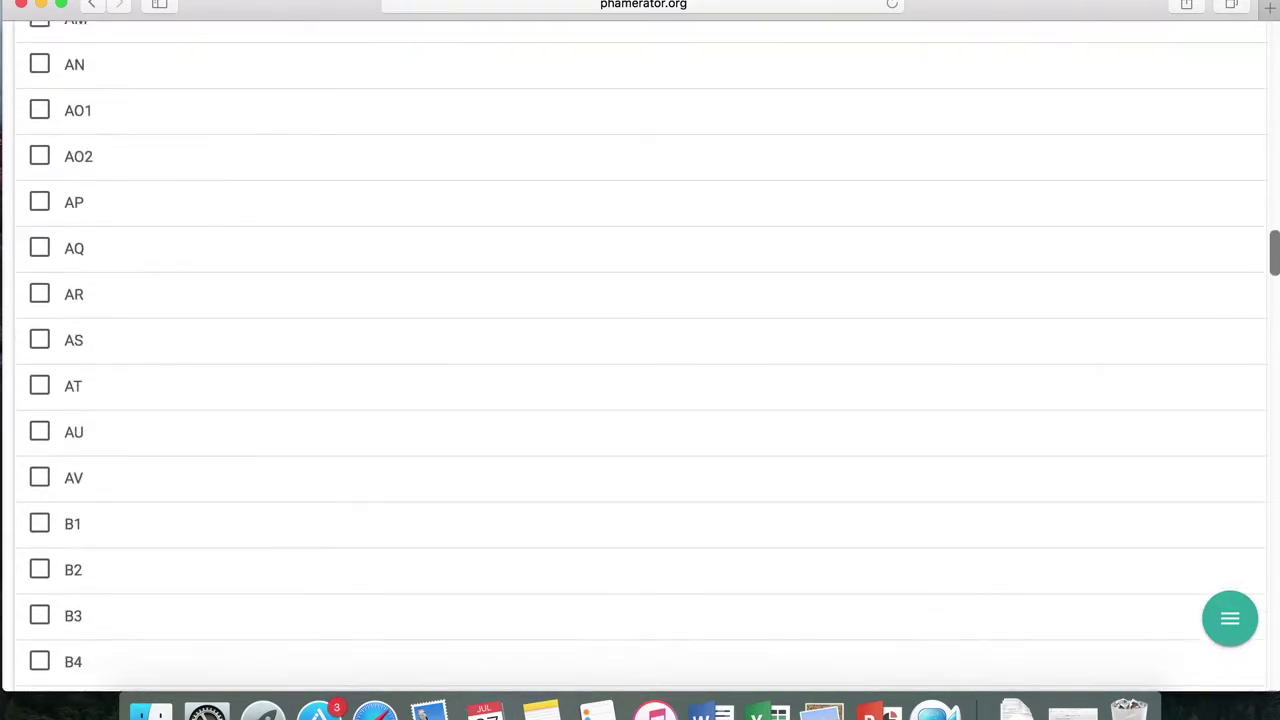
{"action": "left_click", "coordinate": [122, 375]}
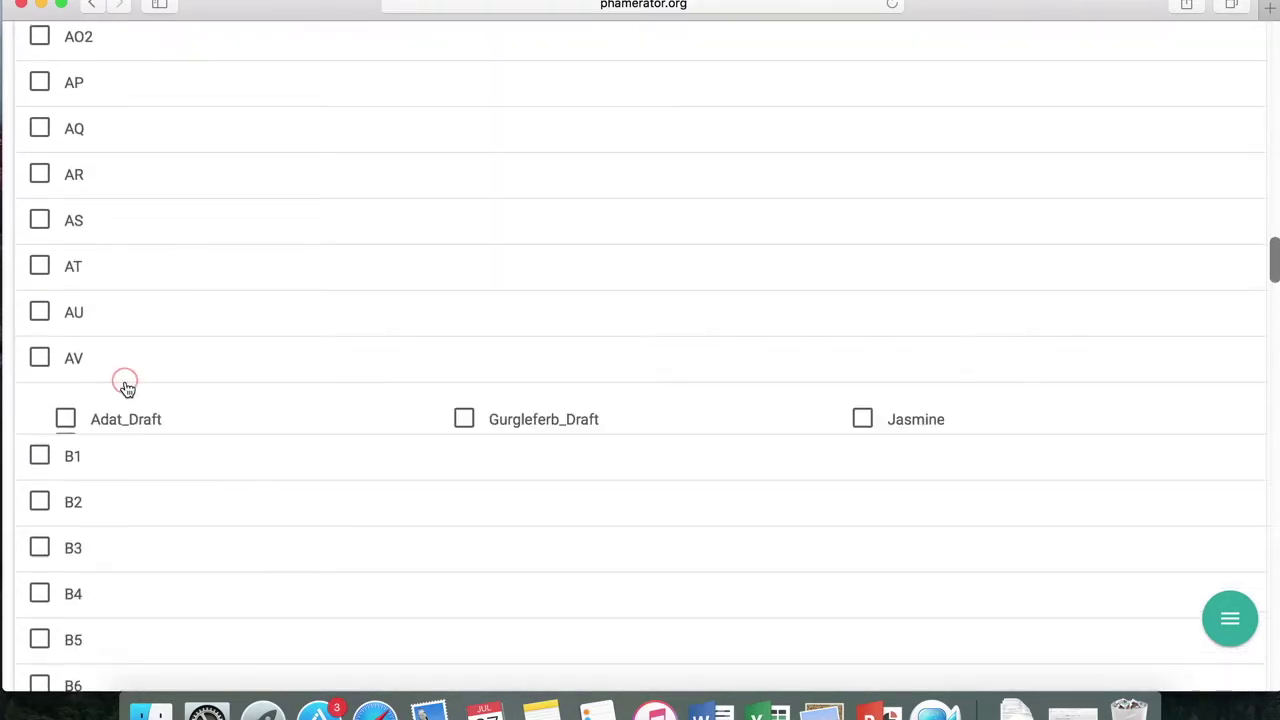
{"action": "left_click", "coordinate": [145, 551]}
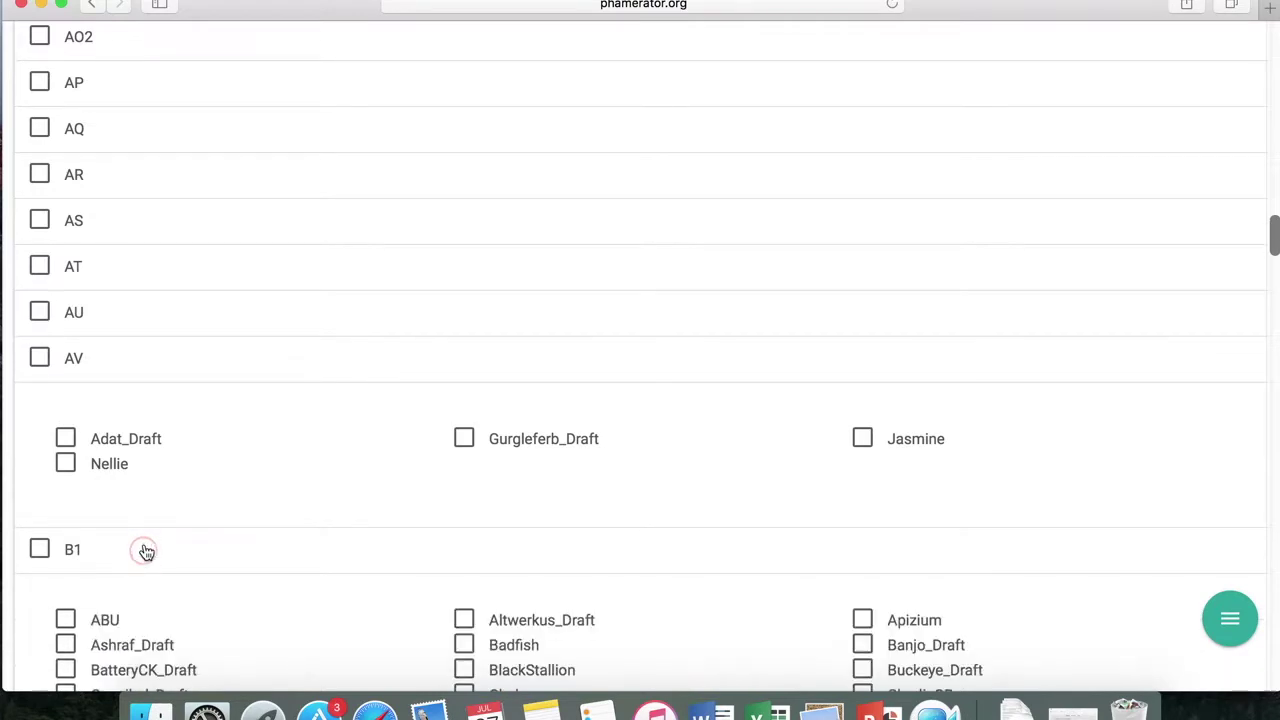
{"action": "left_click_drag", "start_coordinate": [1276, 244], "coordinate": [1276, 280]}
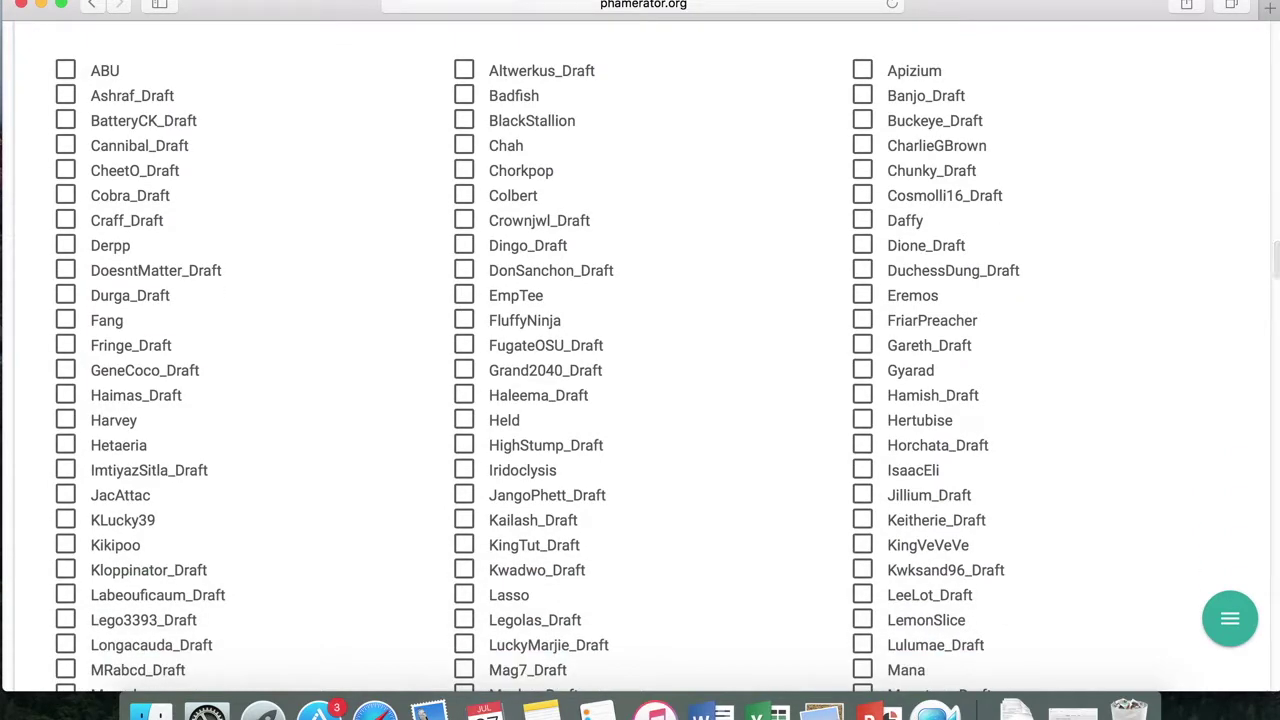
{"action": "left_click", "coordinate": [108, 321]}
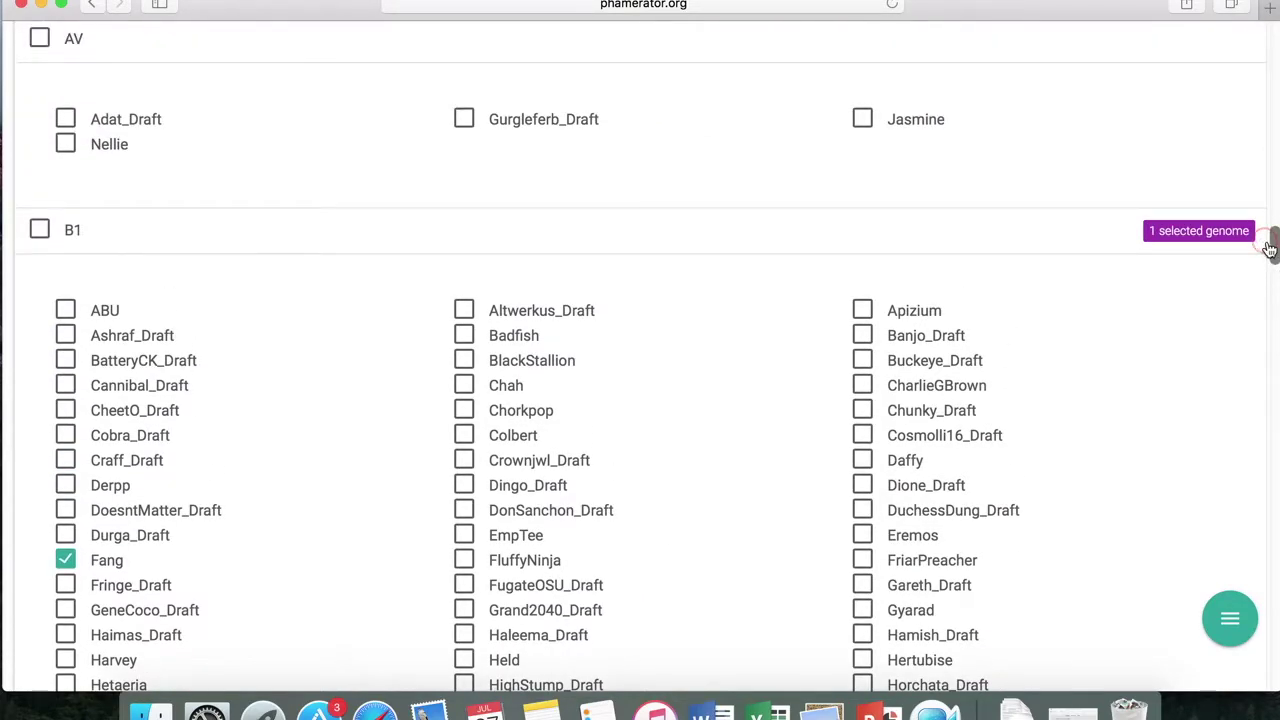
{"action": "left_click_drag", "start_coordinate": [1272, 290], "coordinate": [1258, 40]}
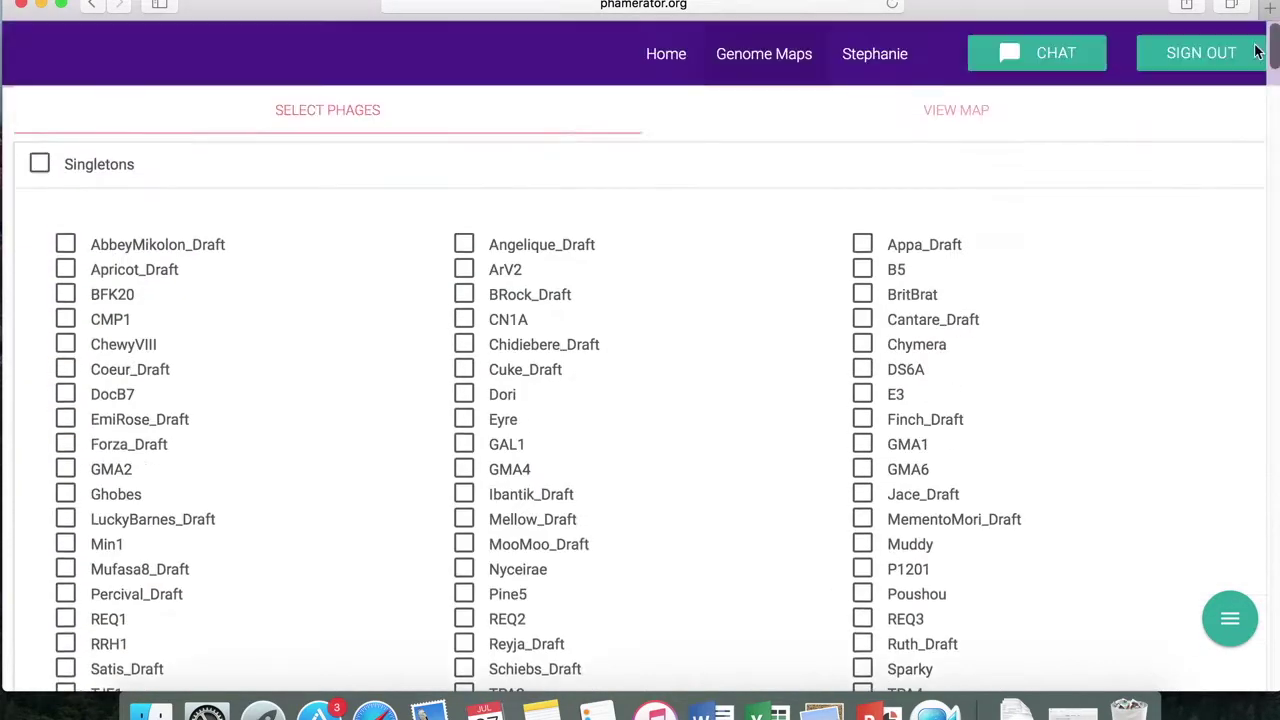
Draw the Penny1 and Fang genome maps, then go back to the phage list.
{"action": "left_click", "coordinate": [976, 120]}
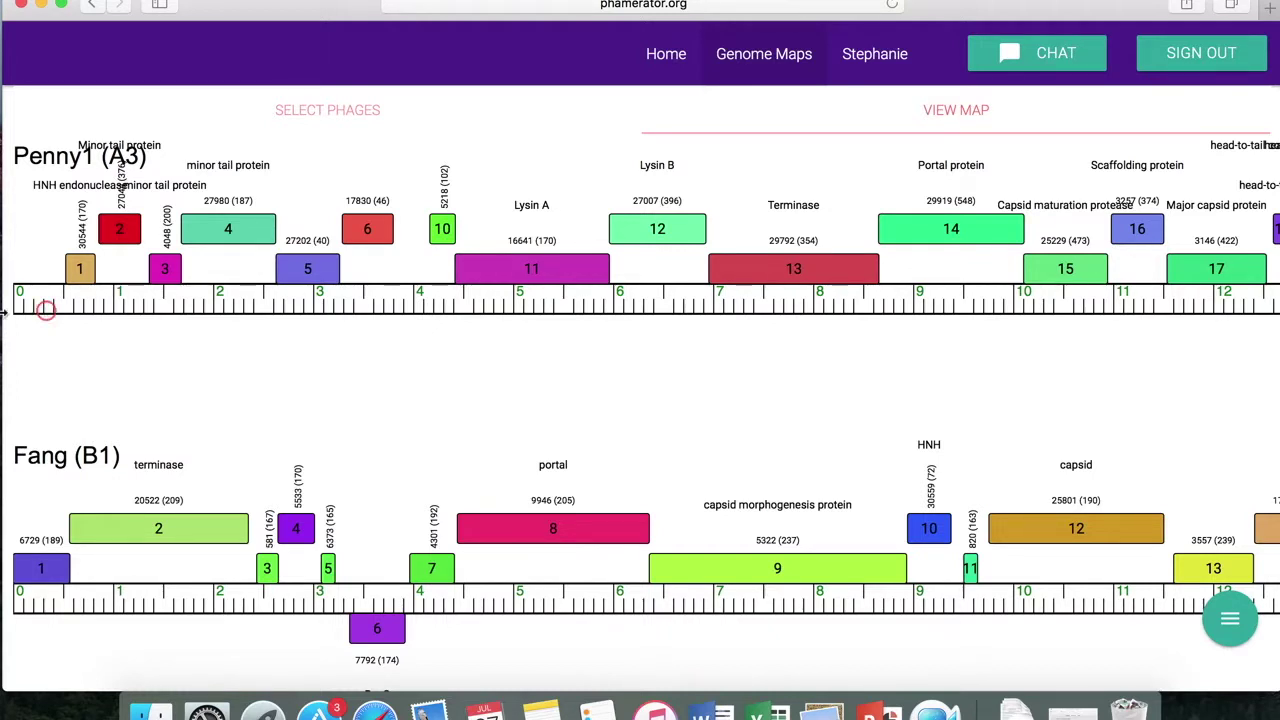
{"action": "left_click", "coordinate": [324, 113]}
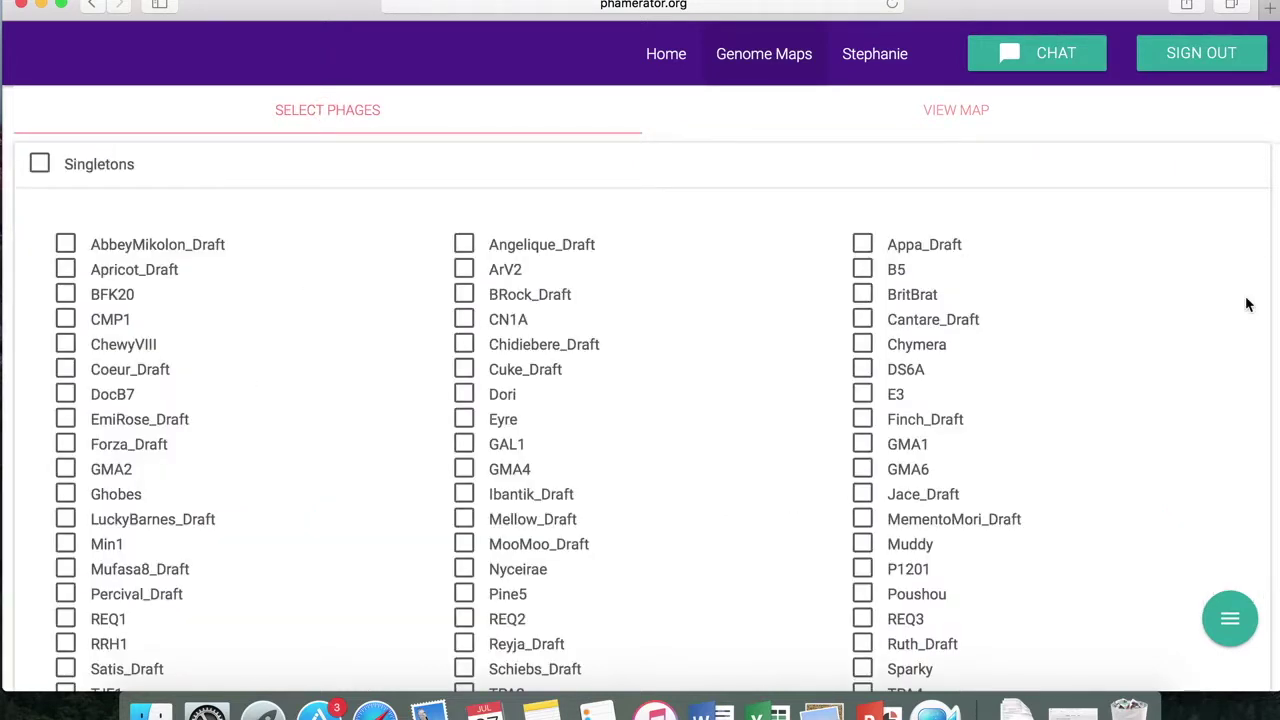
Check A3 phages Louie6, Malinsilva, Marie and one more, then draw their genome maps.
{"action": "scroll", "coordinate": [1248, 304], "scroll_direction": "down", "scroll_amount": 8}
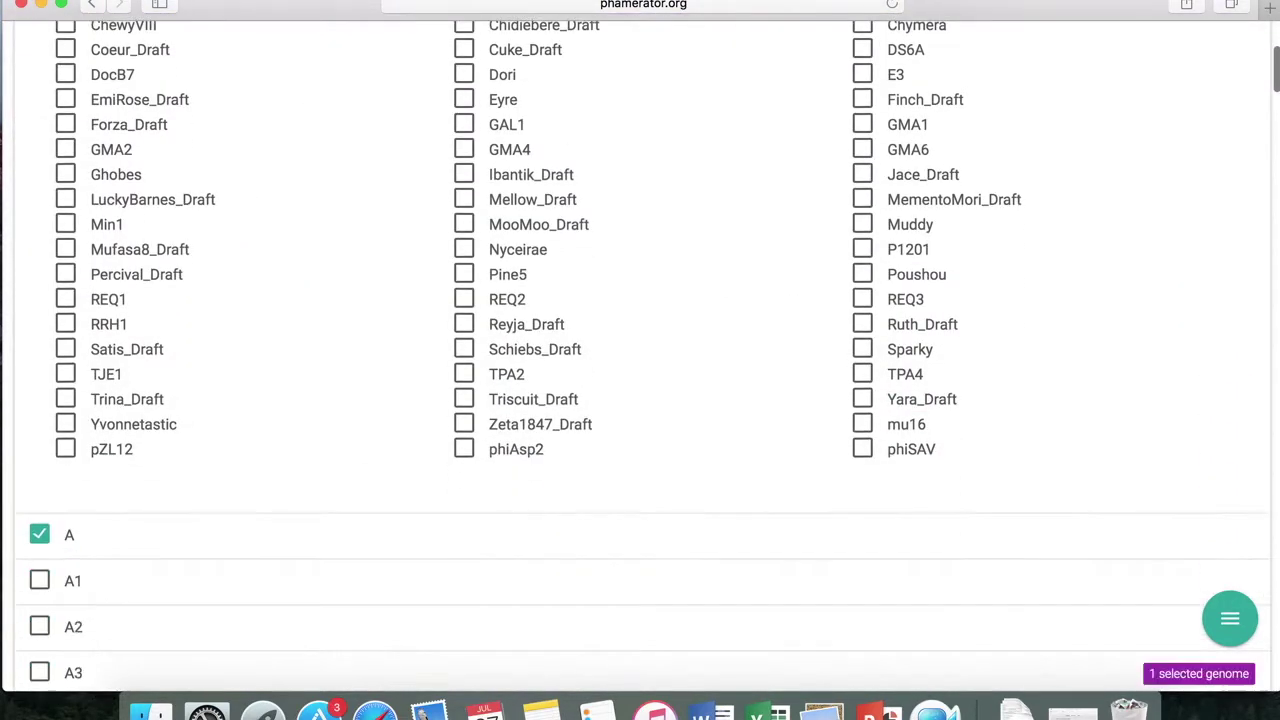
{"action": "scroll", "coordinate": [644, 363], "scroll_direction": "down", "scroll_amount": 7}
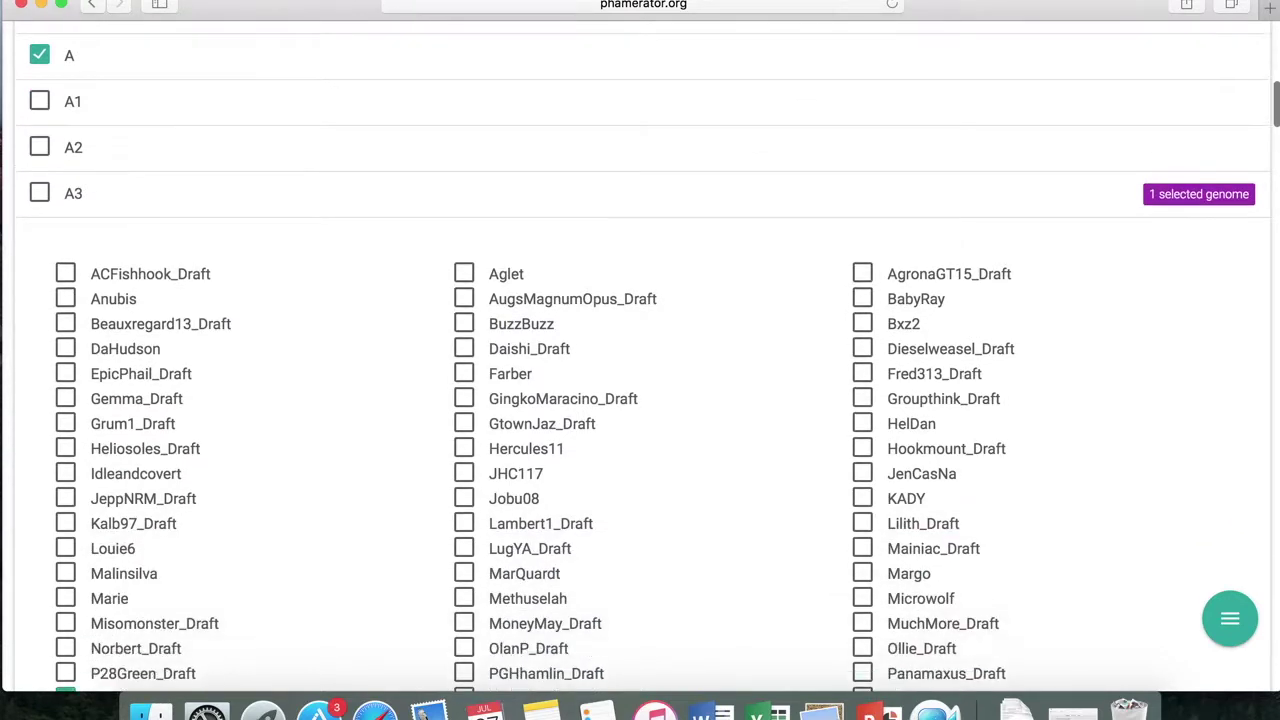
{"action": "left_click", "coordinate": [68, 550]}
{"action": "left_click", "coordinate": [66, 574]}
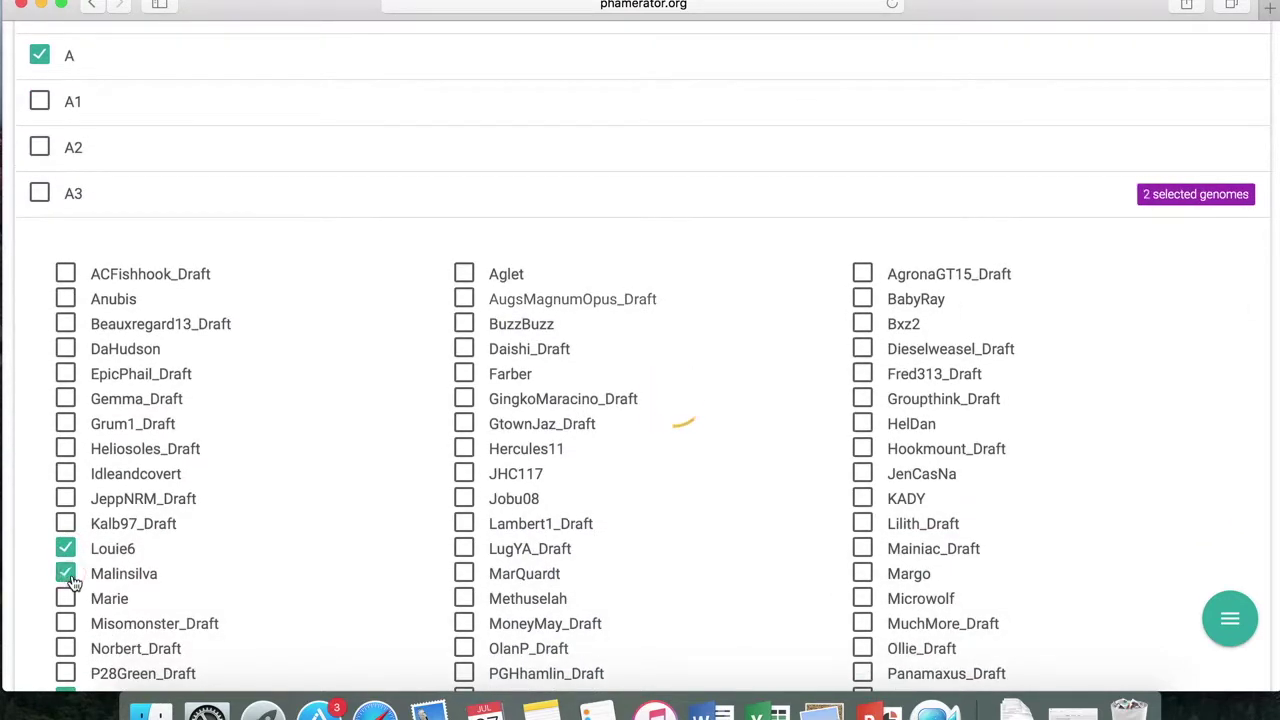
{"action": "left_click", "coordinate": [68, 600]}
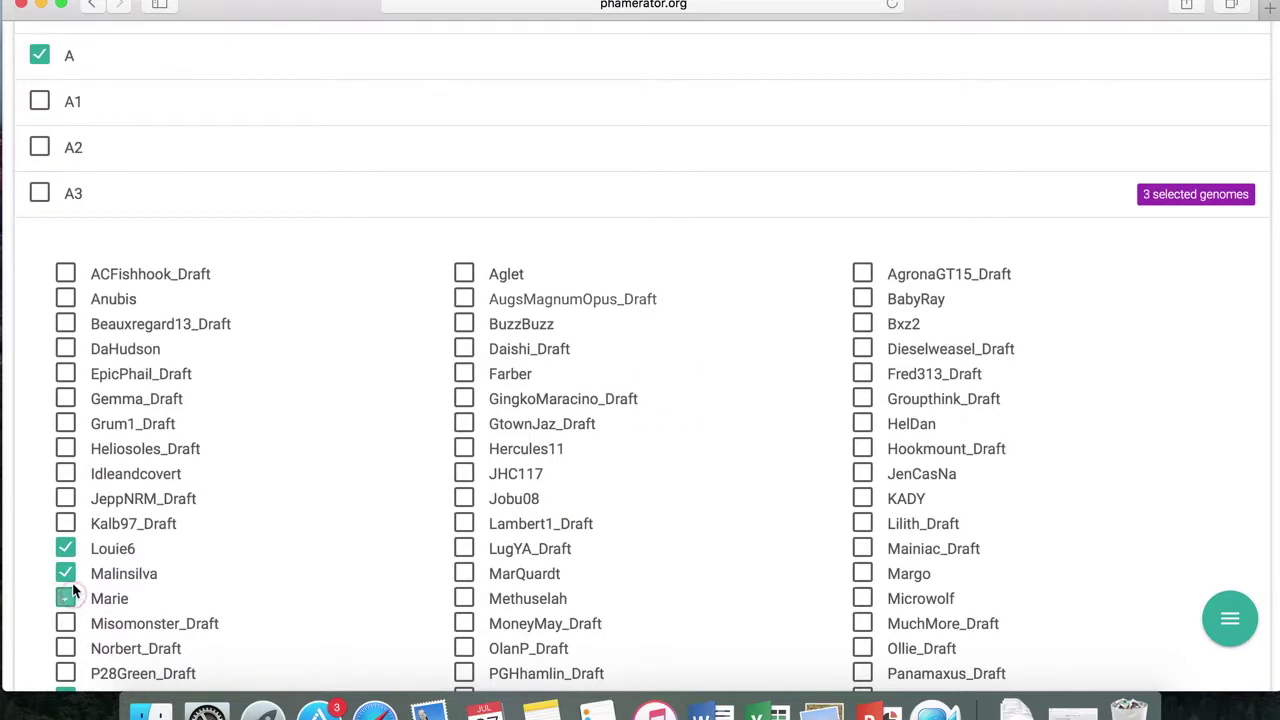
{"action": "left_click", "coordinate": [68, 688]}
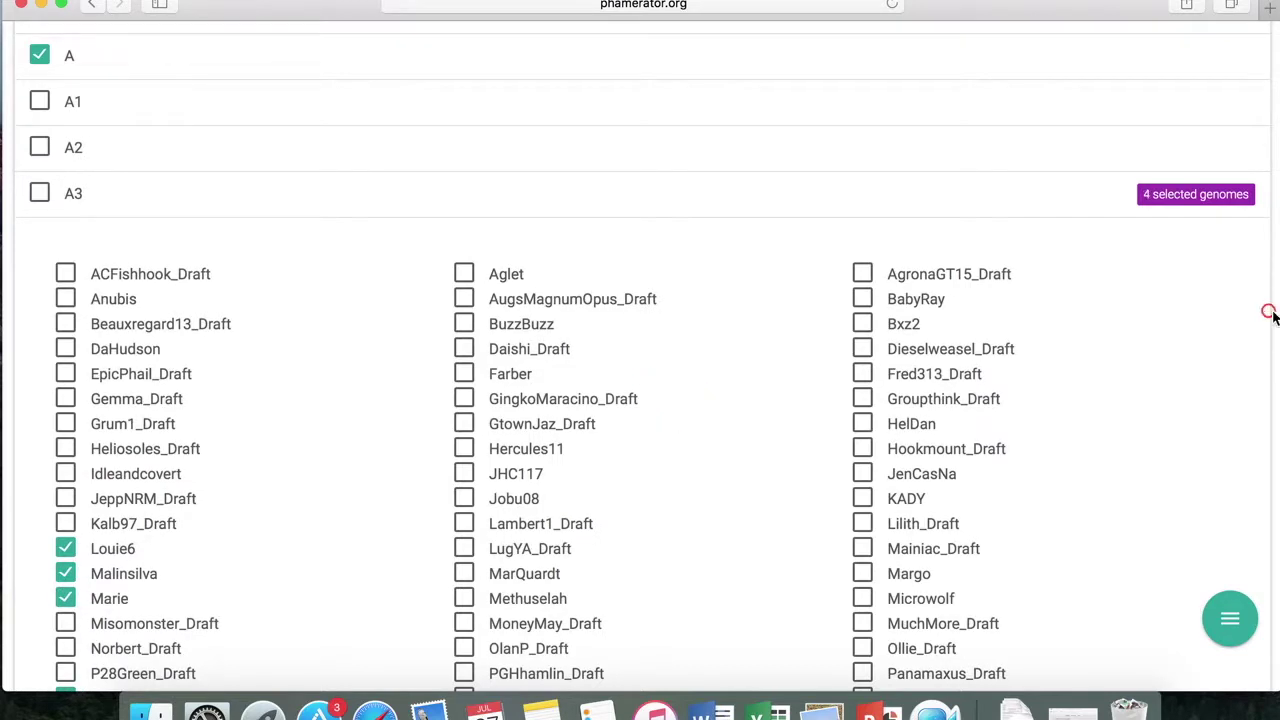
{"action": "scroll", "coordinate": [1270, 315], "scroll_direction": "up", "scroll_amount": 5}
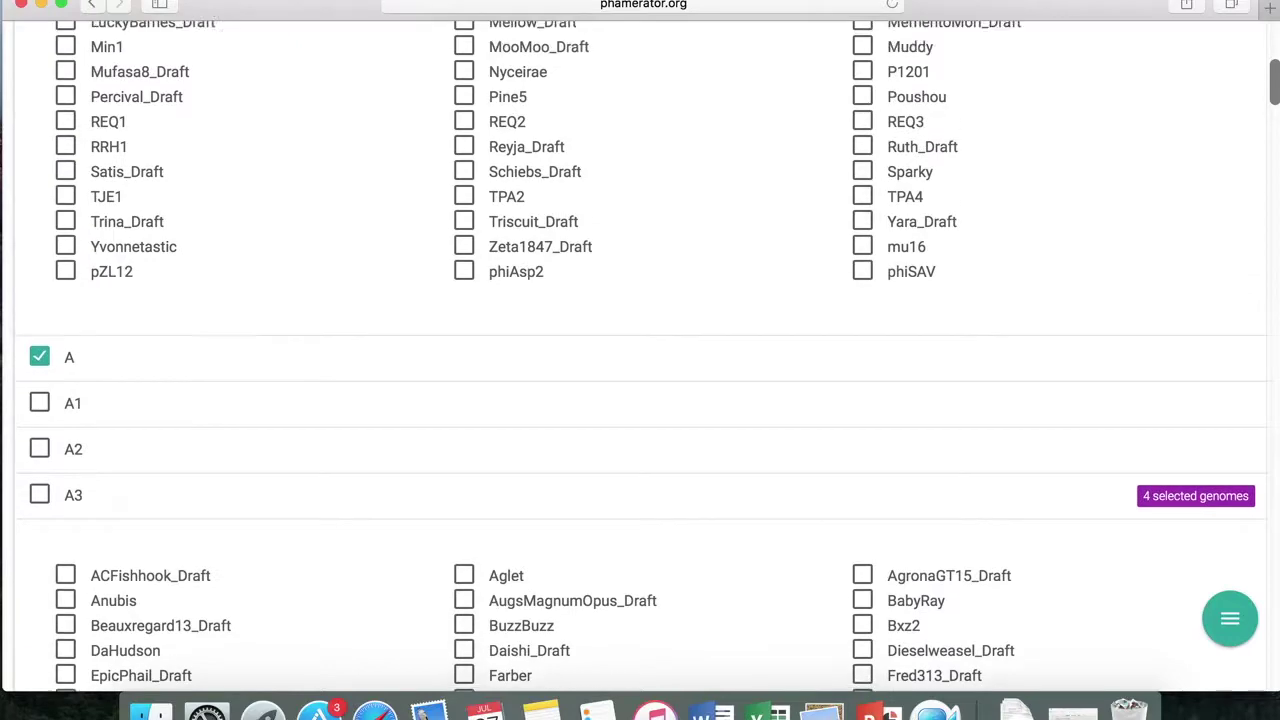
{"action": "scroll", "coordinate": [1234, 234], "scroll_direction": "up", "scroll_amount": 10}
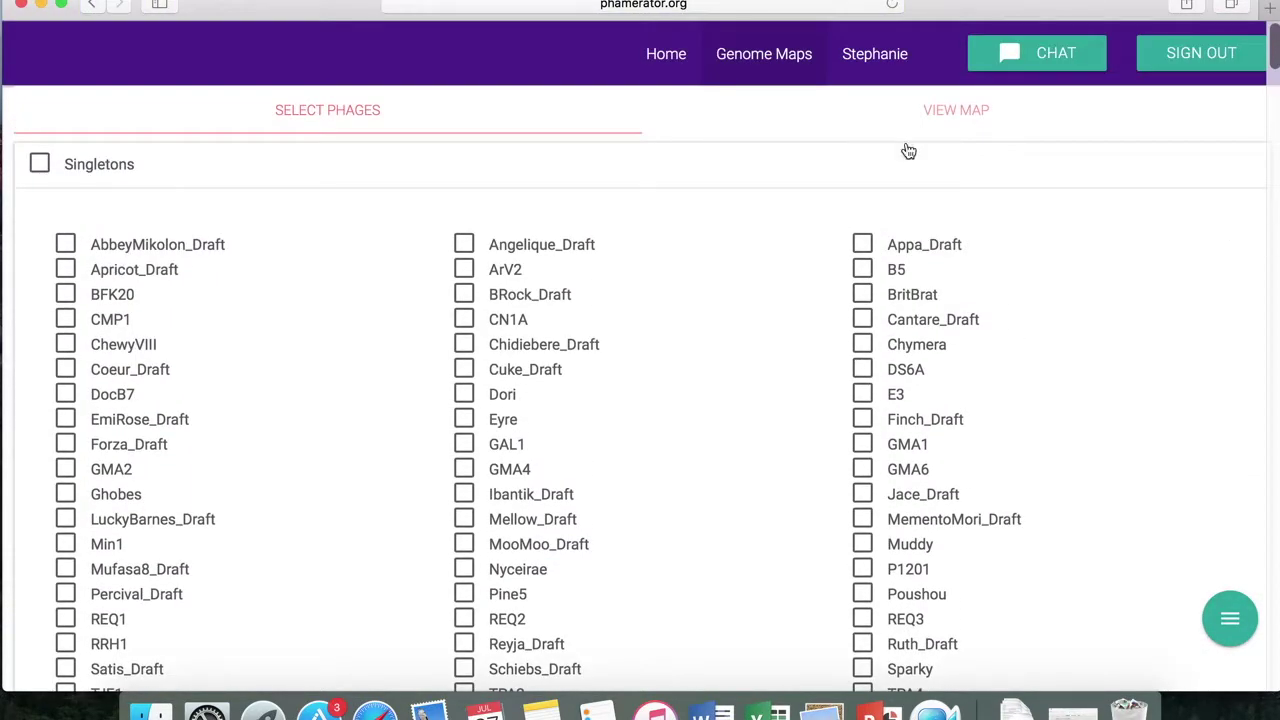
{"action": "left_click", "coordinate": [949, 107]}
Scroll through the stacked Louie6, Malinsilva, Marie and Penny1 maps to inspect their shaded shared regions.
{"action": "scroll", "coordinate": [931, 234], "scroll_direction": "down", "scroll_amount": 2}
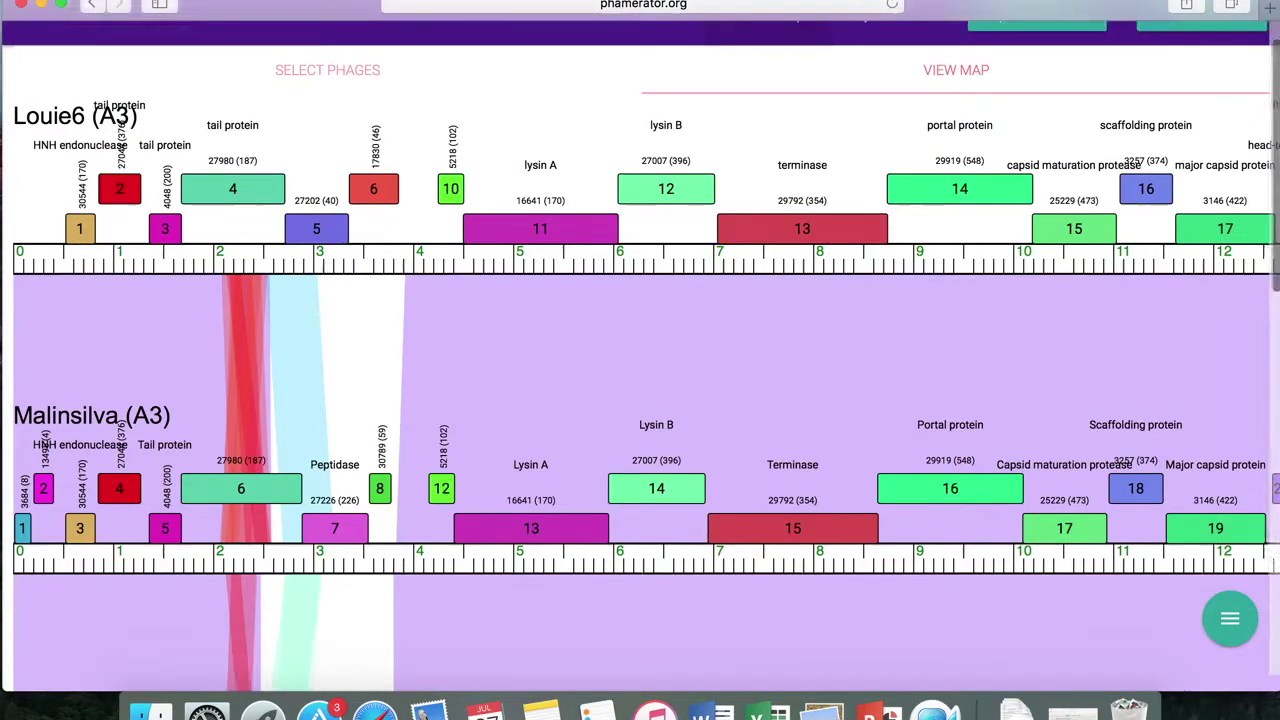
{"action": "scroll", "coordinate": [640, 350], "scroll_direction": "down", "scroll_amount": 7}
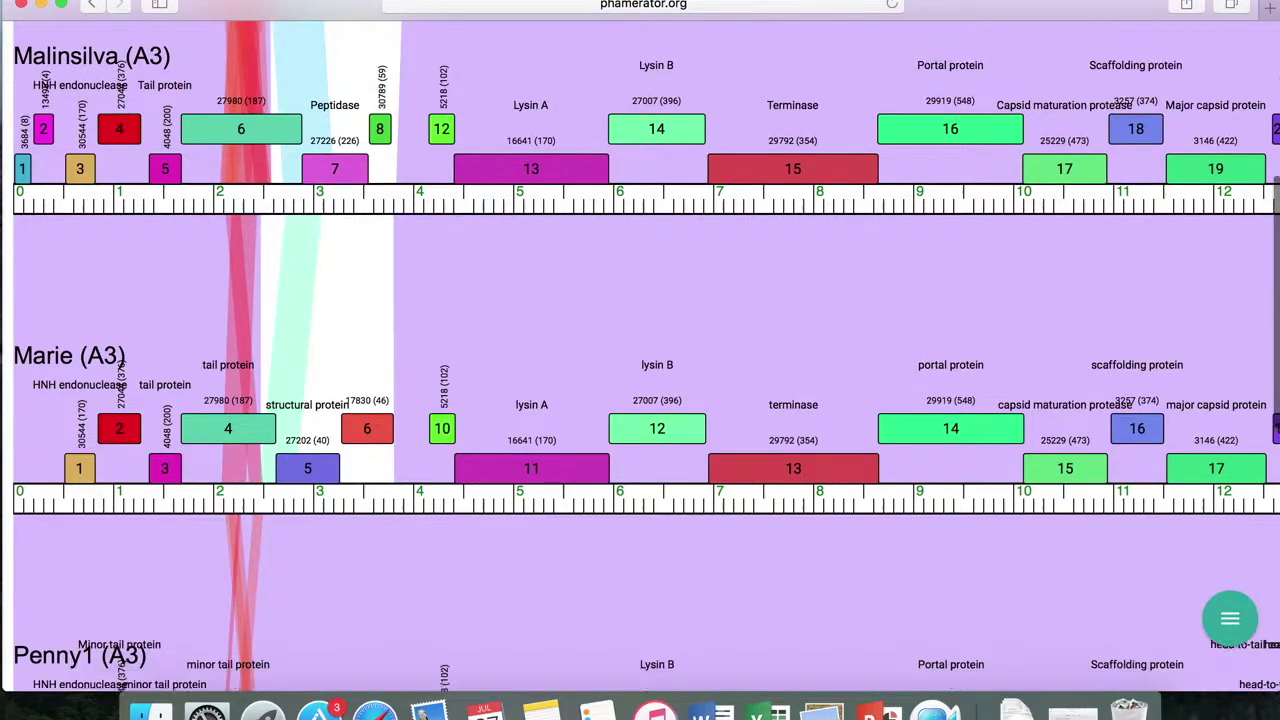
{"action": "scroll", "coordinate": [940, 300], "scroll_direction": "down", "scroll_amount": 3}
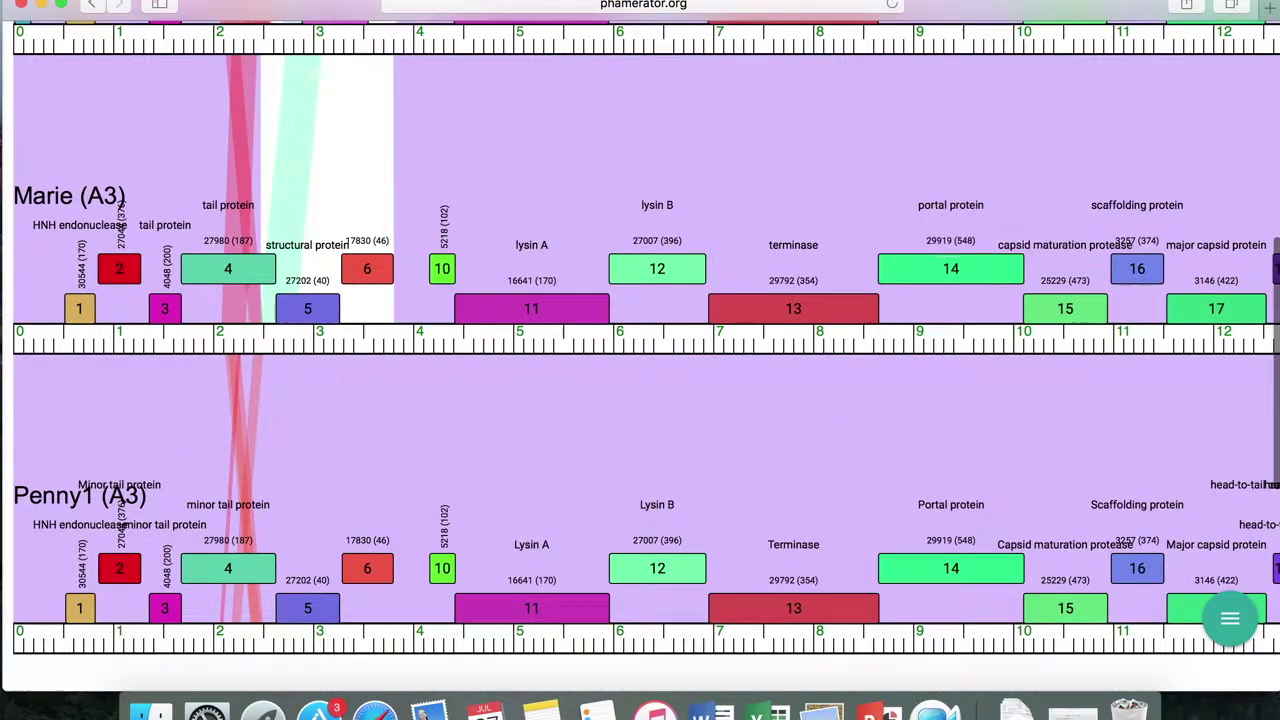
{"action": "scroll", "coordinate": [1000, 400], "scroll_direction": "down", "scroll_amount": 4}
{"action": "scroll", "coordinate": [1000, 400], "scroll_direction": "up", "scroll_amount": 8}
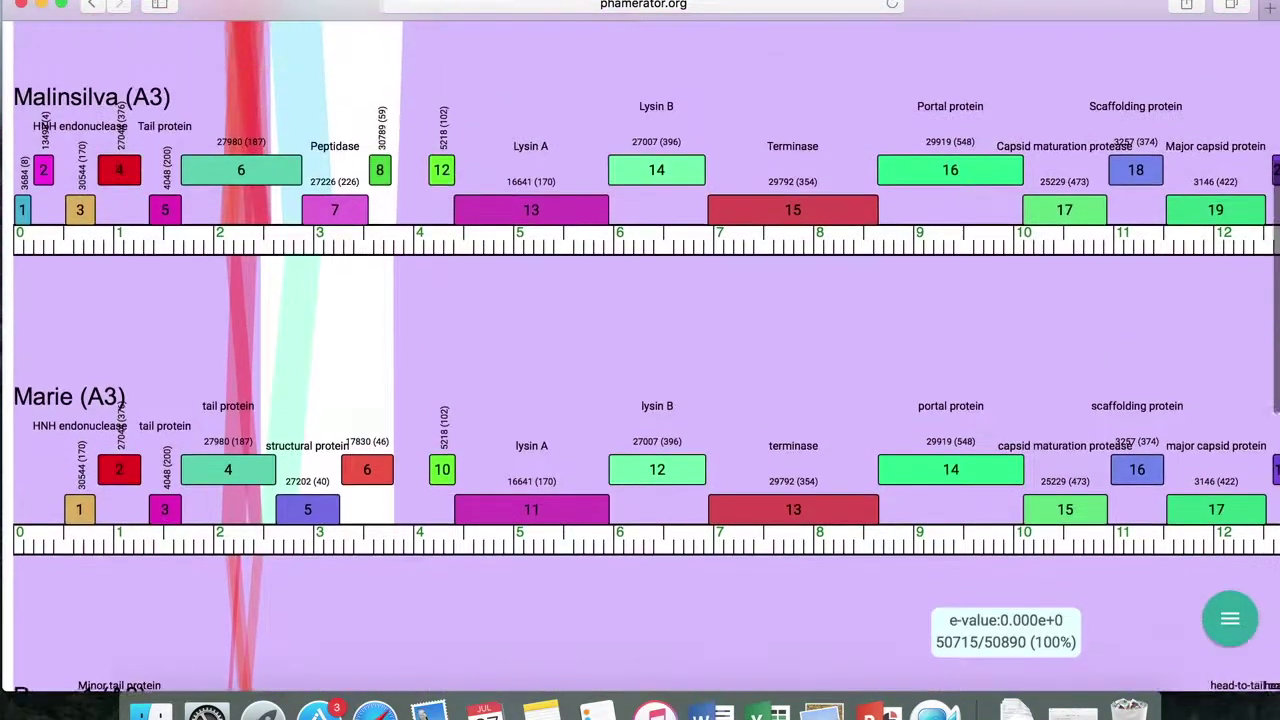
{"action": "scroll", "coordinate": [238, 126], "scroll_direction": "up", "scroll_amount": 7}
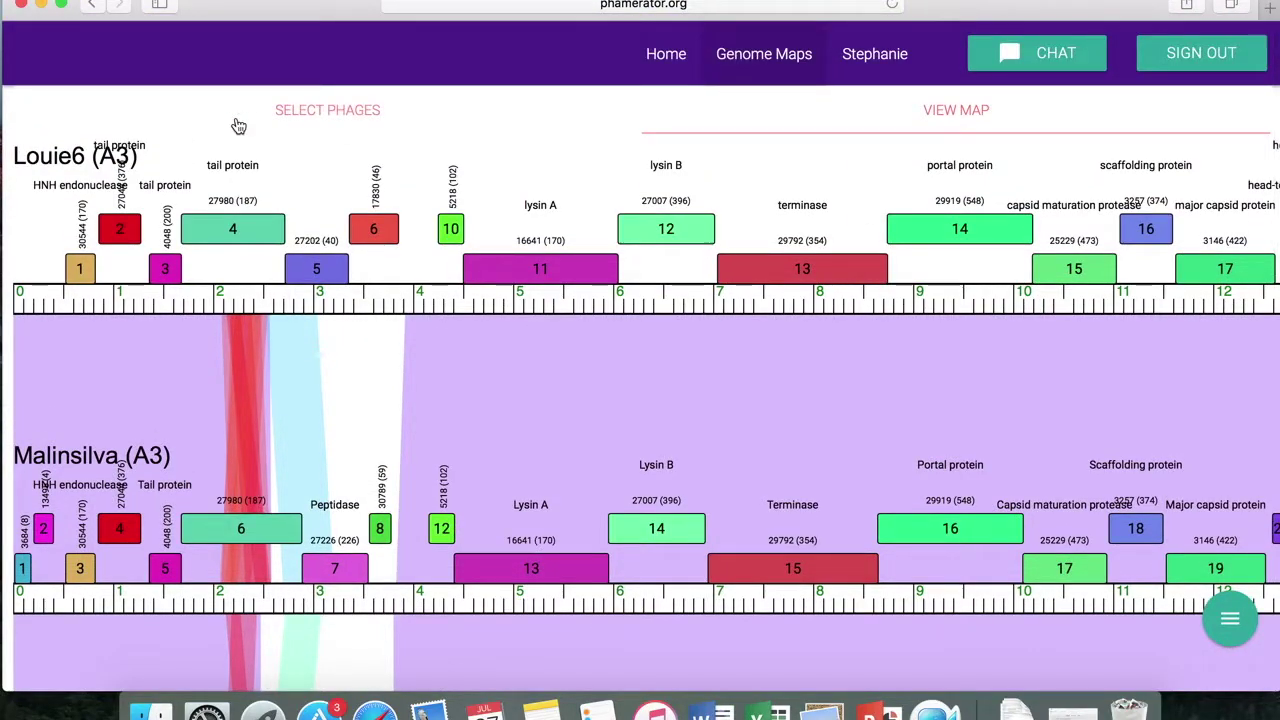